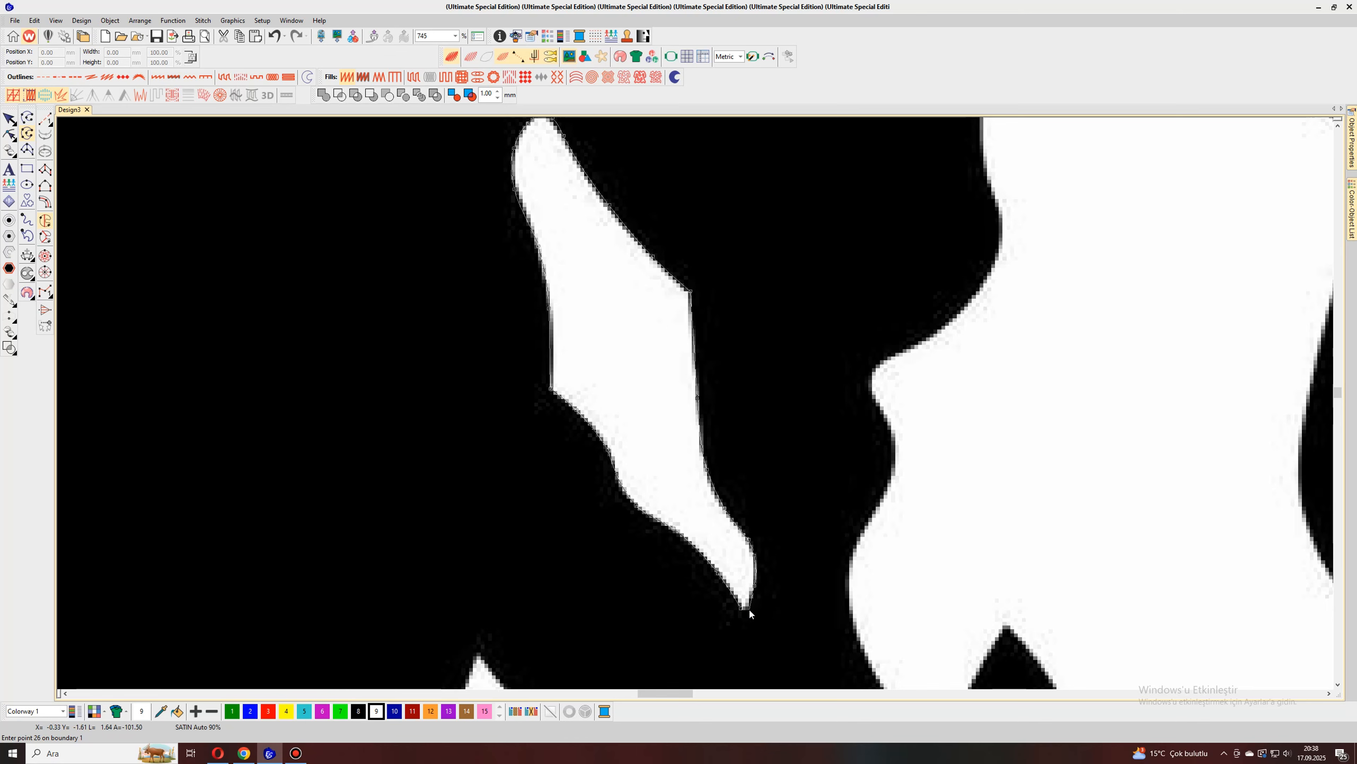
Step: Close the outline of the small isolated shard left of the central flame at its lower tip and generate its satin stitches
click(748, 608)
scroll(748, 610, down, 6)
key(Return)
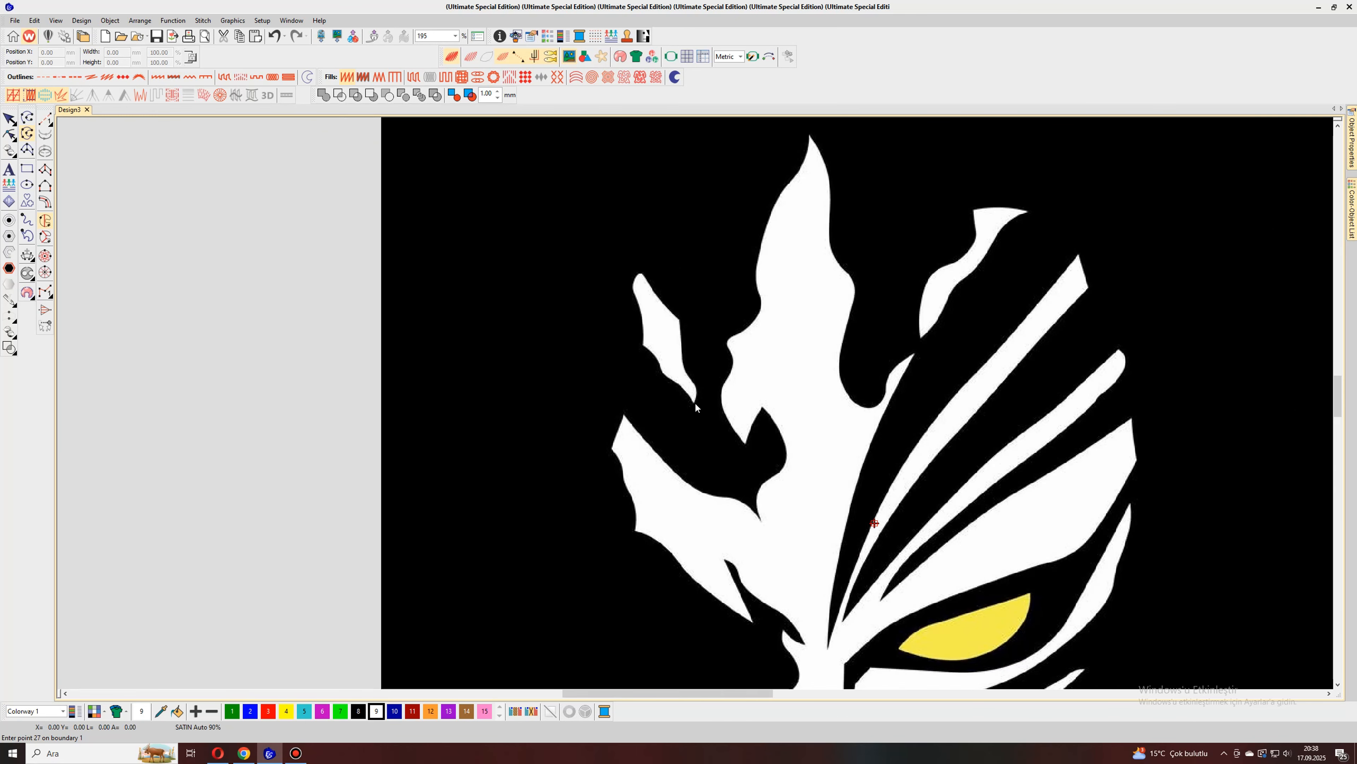
scroll(693, 405, down, 3)
click(486, 56)
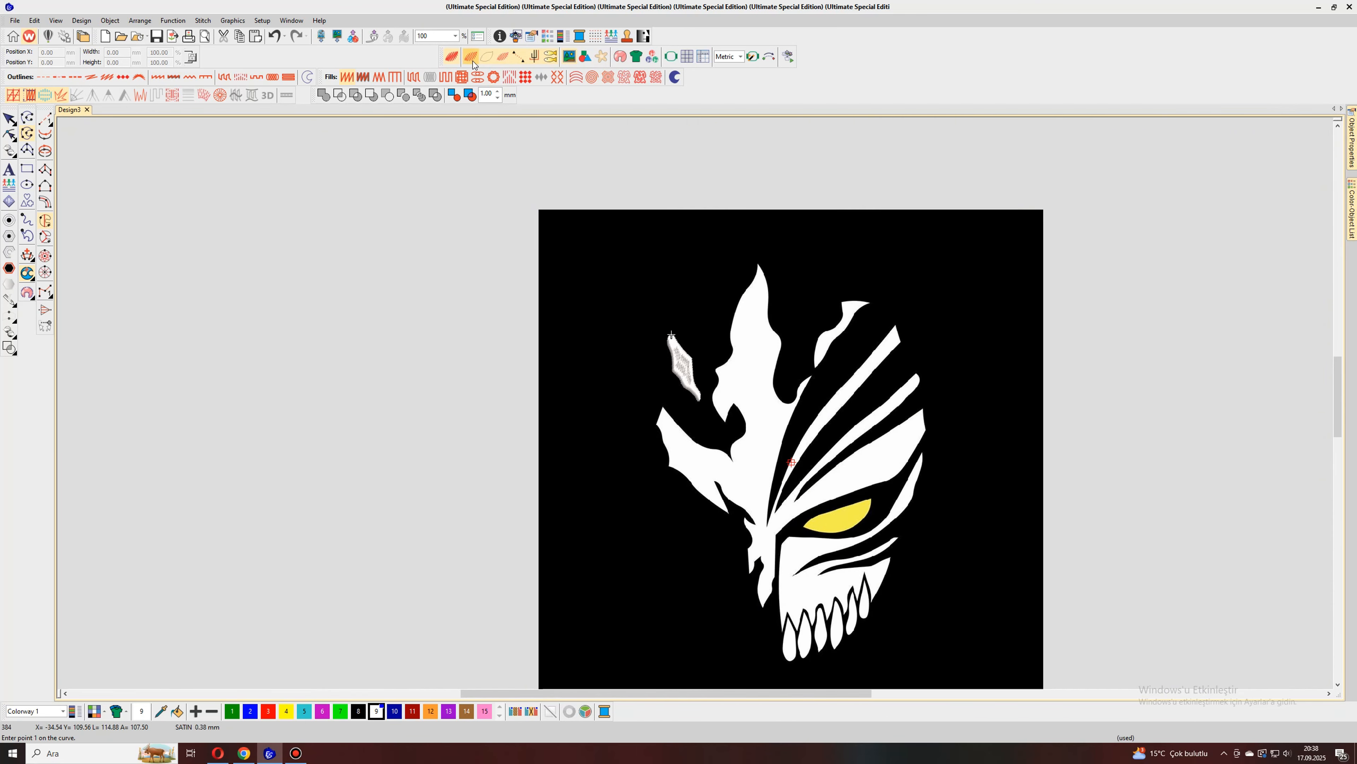
Step: Start a new boundary at the left wing's upper tip and trace its upper edge to the inner end of the dark notch
scroll(694, 402, up, 6)
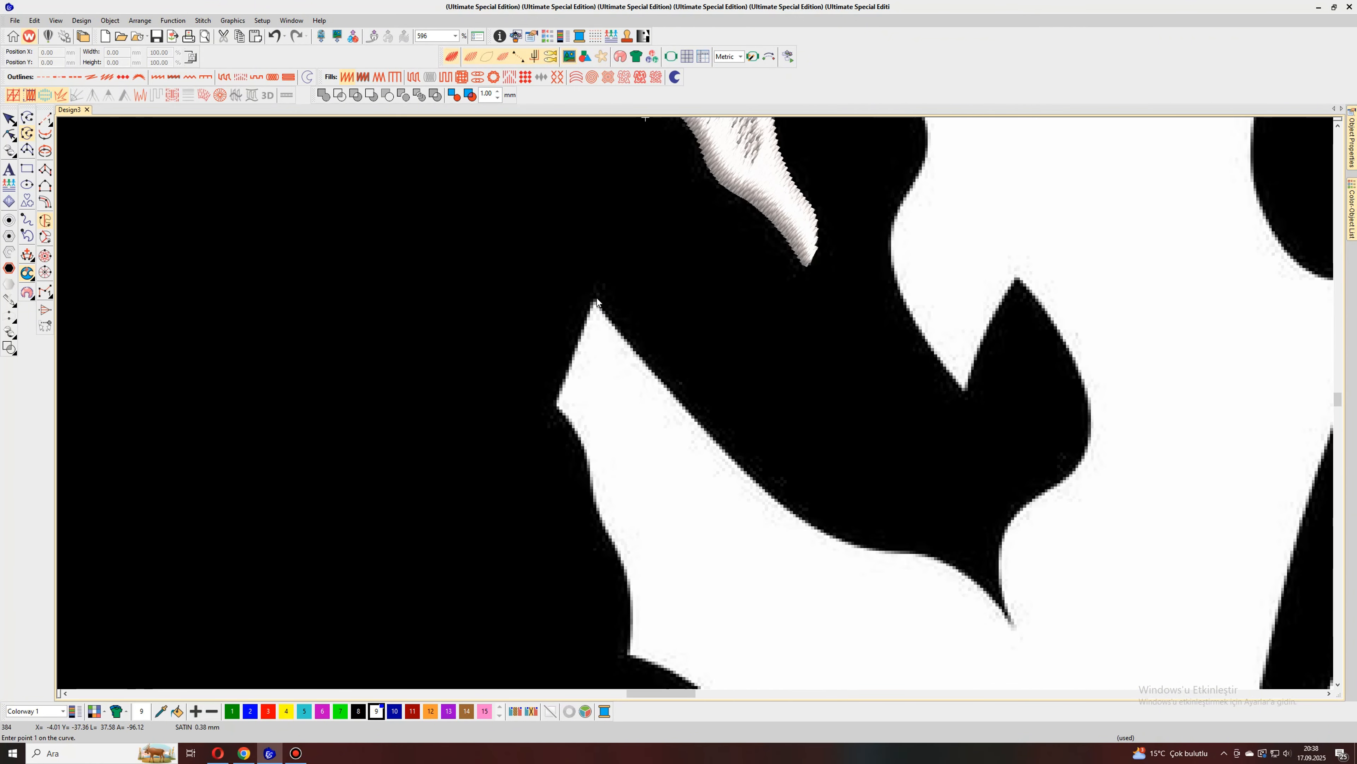
click(595, 300)
click(661, 382)
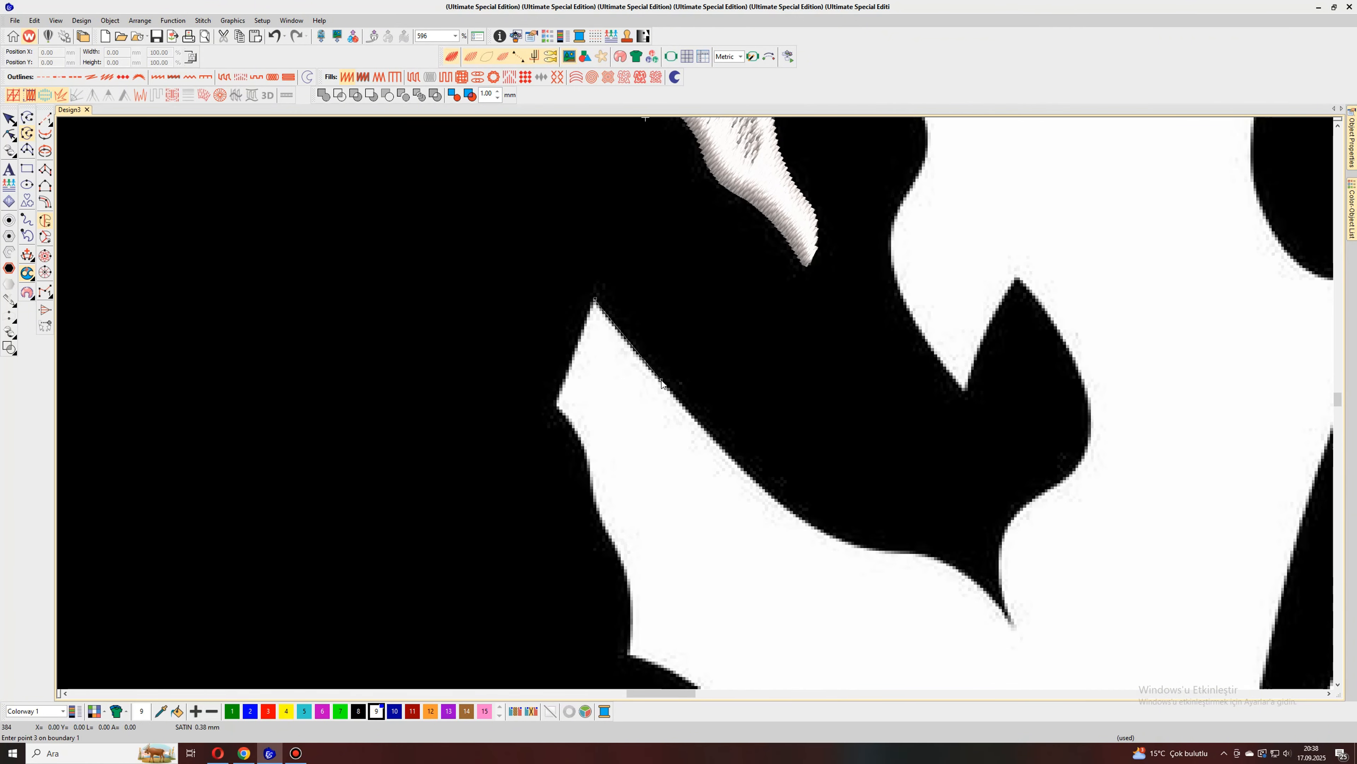
click(774, 497)
click(832, 537)
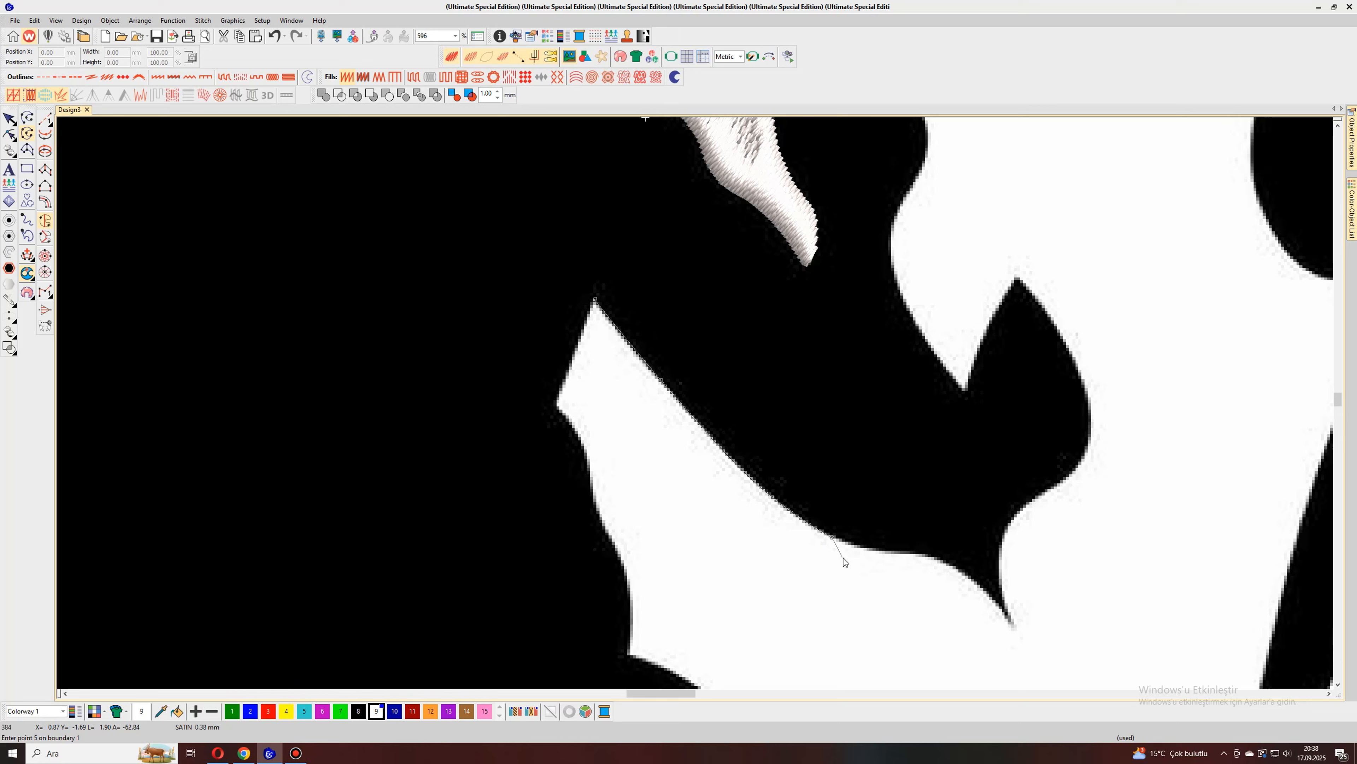
click(877, 550)
click(923, 551)
click(959, 566)
right_click(990, 597)
click(1010, 625)
click(1014, 625)
Step: Continue the boundary up the right side of the leaf-shaped dark notch to its pointed peak
right_click(1001, 588)
click(999, 544)
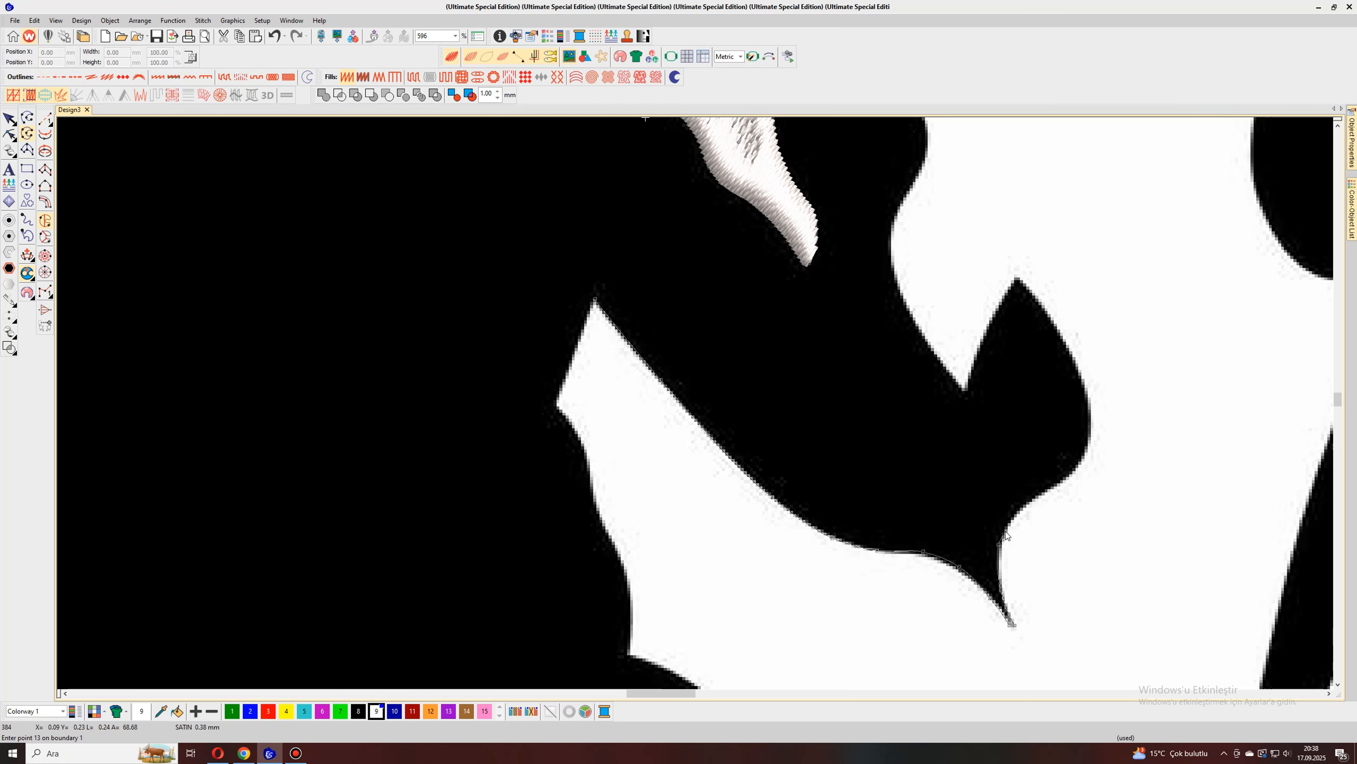
click(1019, 511)
click(1067, 480)
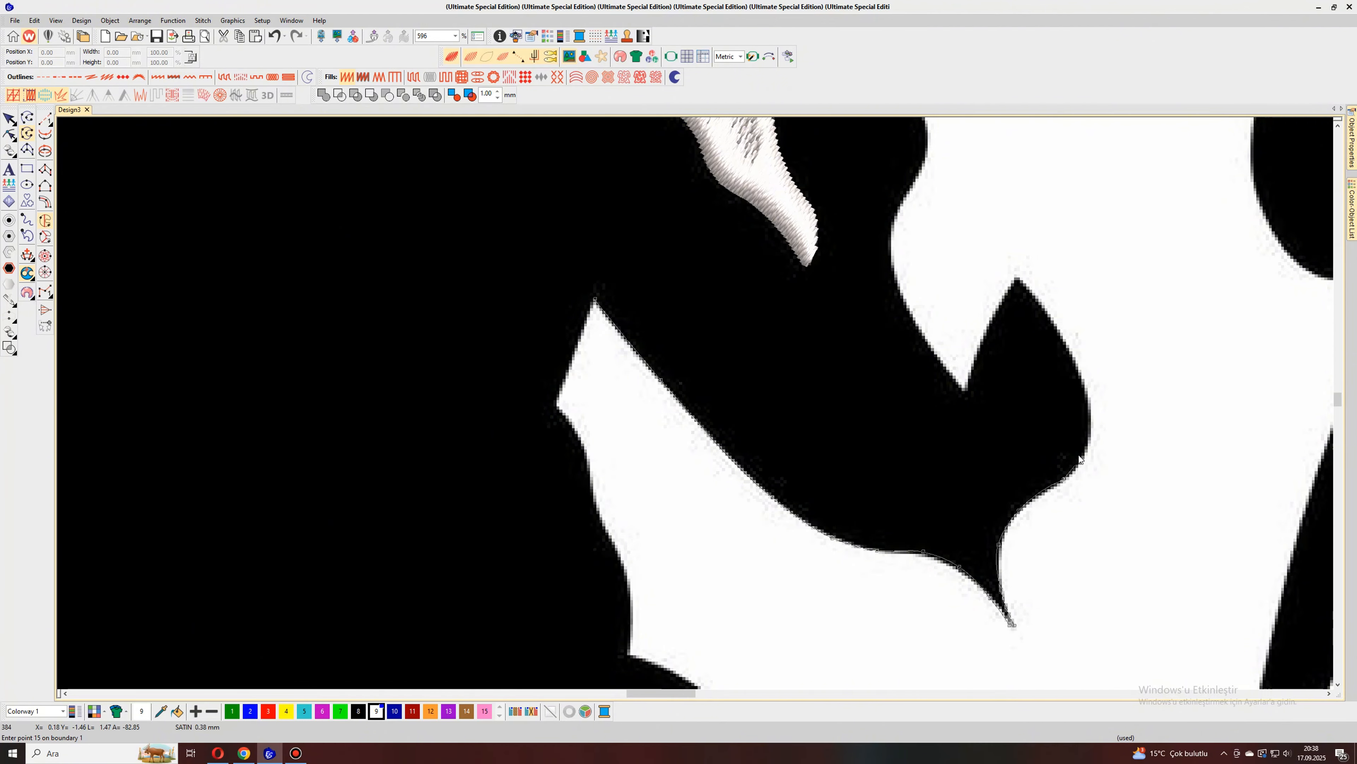
click(1090, 426)
click(1079, 369)
right_click(1039, 303)
click(1019, 279)
click(1015, 278)
Step: Trace the dark notch's left side from its peak down to the pointed white tip of the central flame
scroll(985, 319, down, 2)
scroll(696, 409, up, 2)
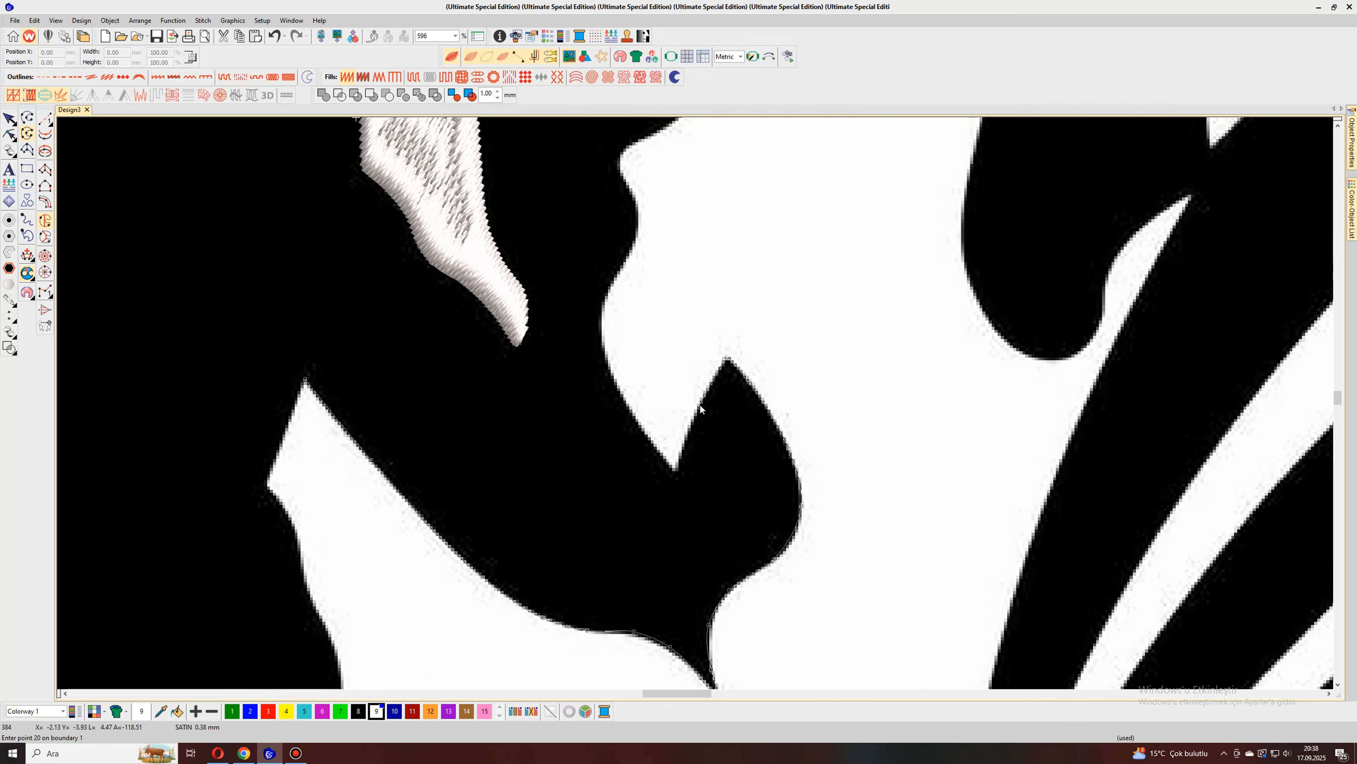
right_click(700, 405)
right_click(680, 455)
click(676, 471)
Step: Trace the central flame's lower left edge upward from the pointed white tip
click(670, 469)
click(639, 426)
click(606, 362)
scroll(605, 365, down, 1)
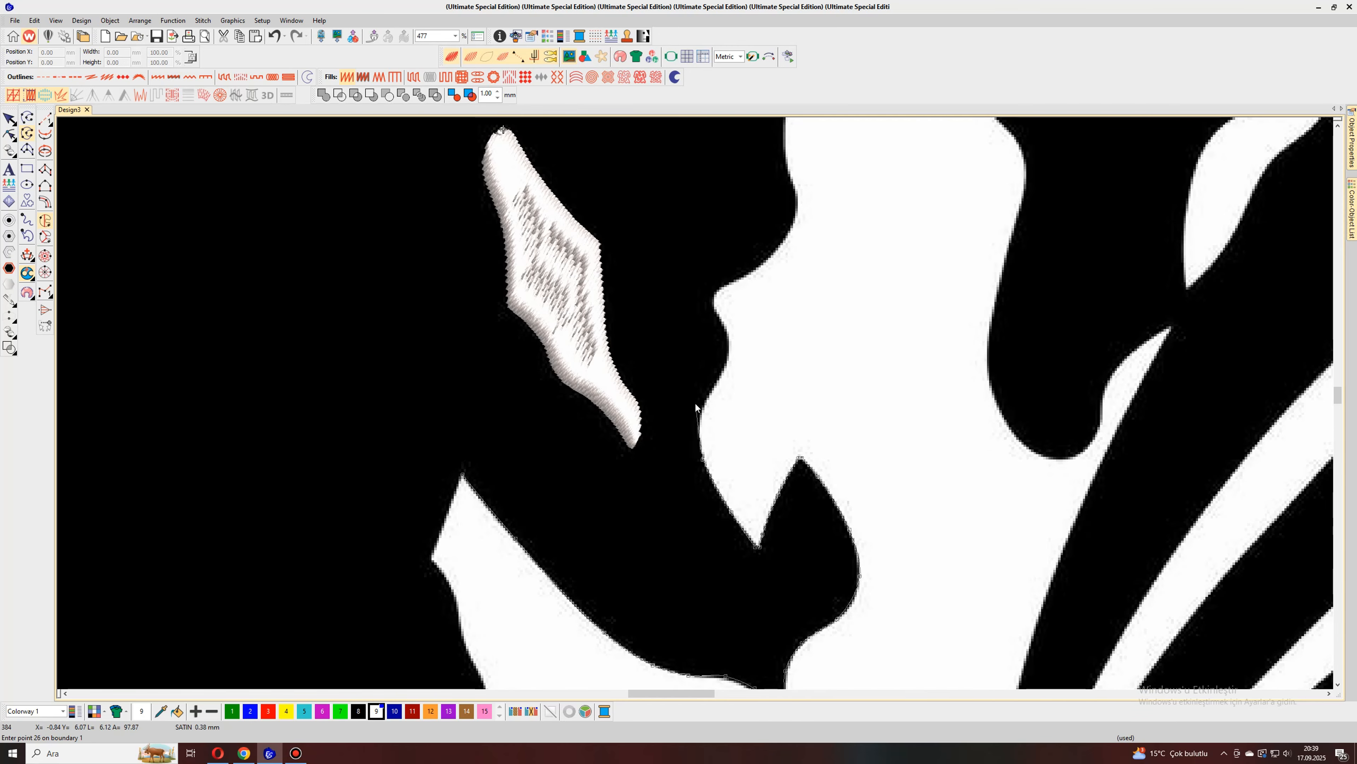
click(700, 419)
click(719, 383)
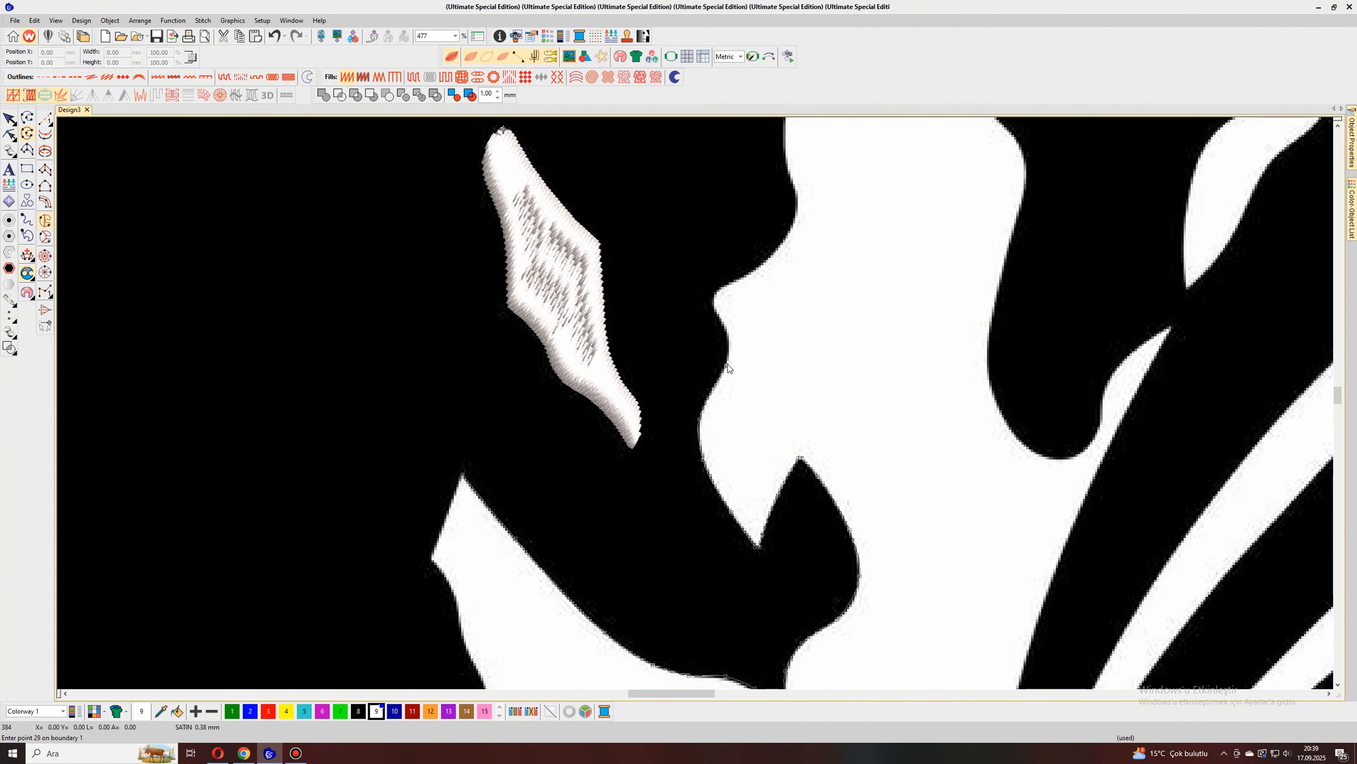
Step: Trace the boundary around the small bump on the central flame's left edge and along the curve above it
click(729, 344)
click(725, 326)
click(718, 315)
click(714, 305)
click(717, 292)
click(792, 231)
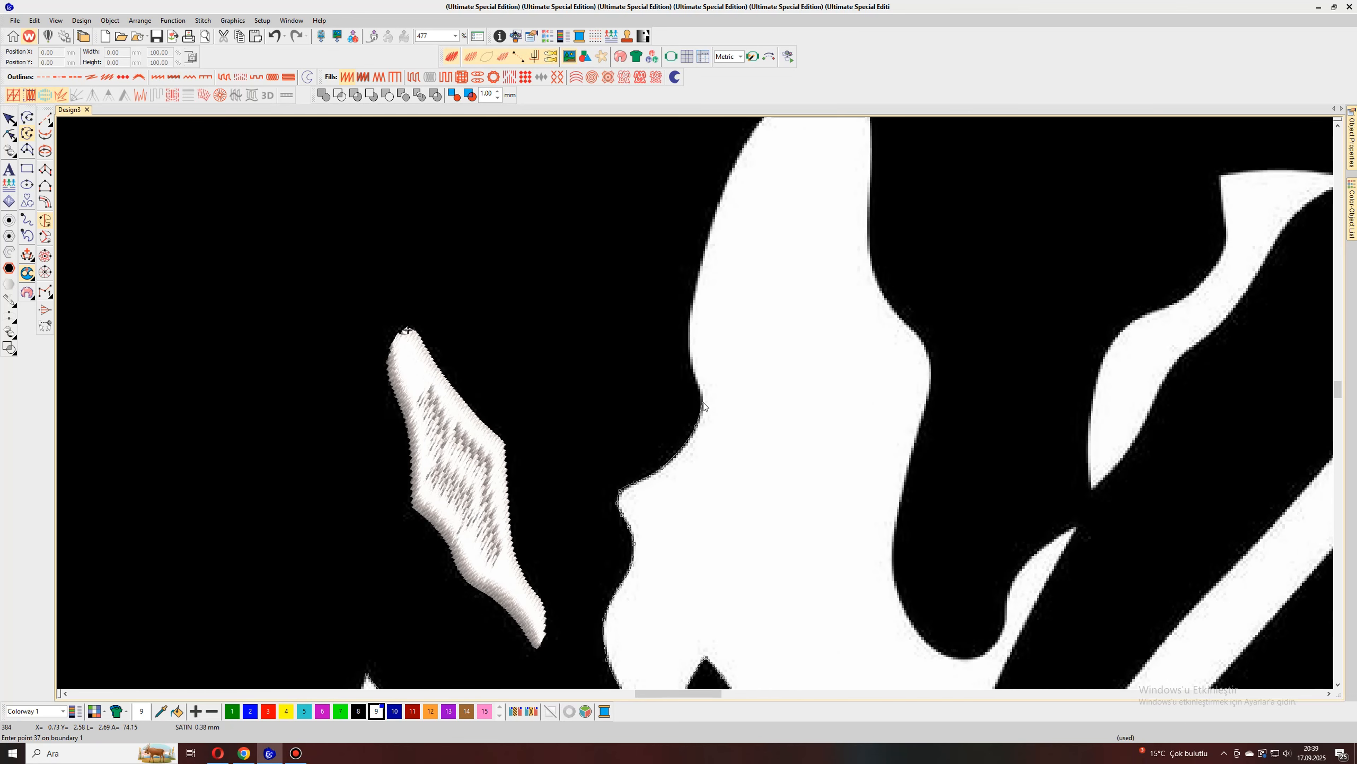
Step: Trace the central flame's upper left edge up to its topmost peak
click(699, 389)
right_click(698, 383)
right_click(689, 351)
scroll(689, 348, down, 2)
scroll(699, 369, up, 1)
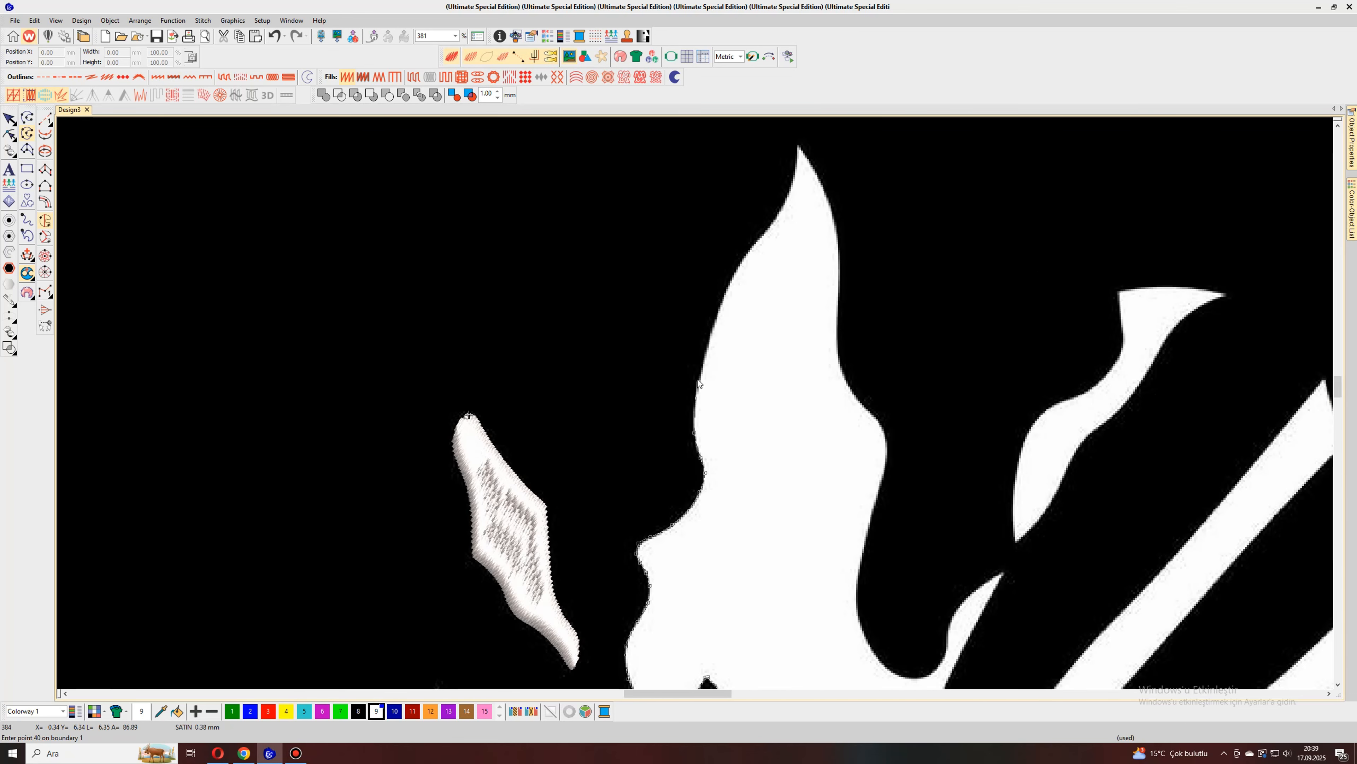
right_click(700, 373)
right_click(725, 300)
scroll(724, 299, down, 2)
scroll(696, 404, up, 2)
right_click(720, 414)
right_click(736, 392)
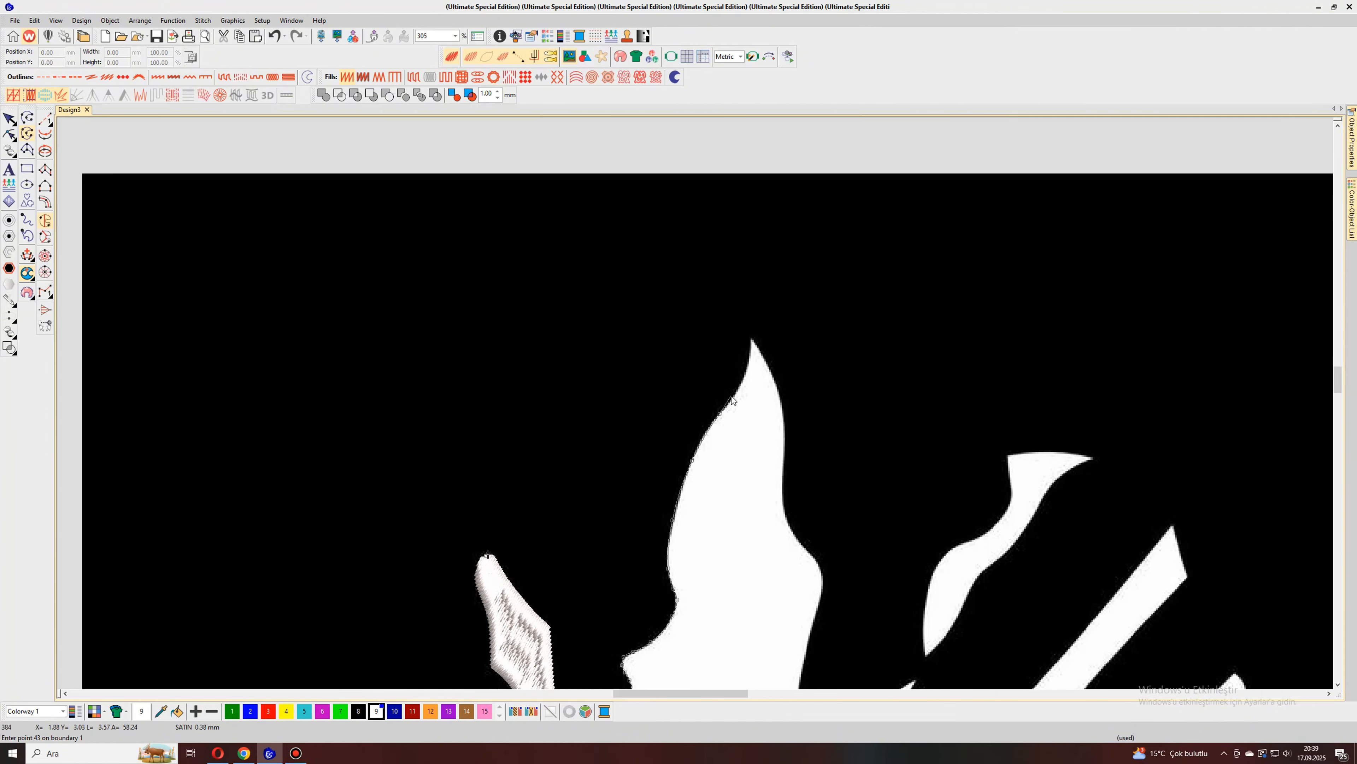
right_click(749, 364)
right_click(752, 339)
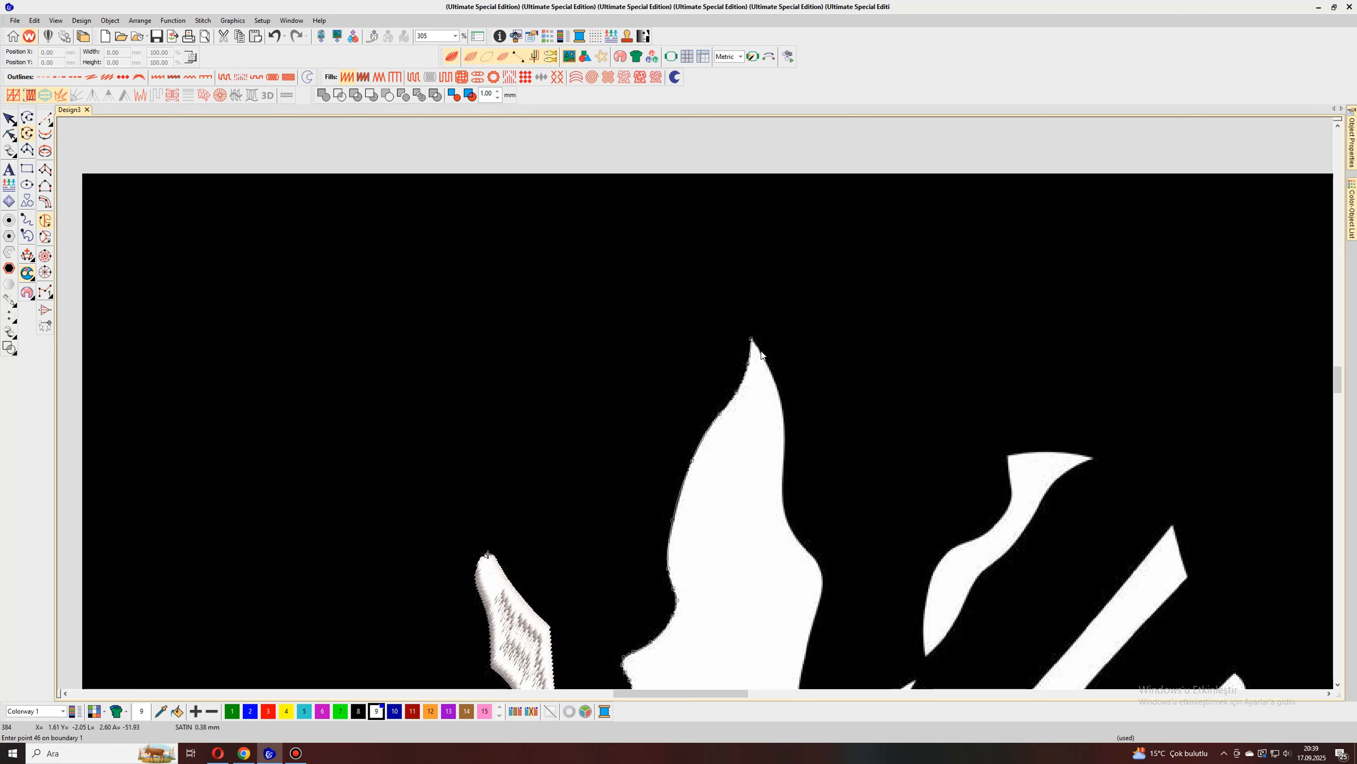
Step: Trace the central flame's right edge from its peak down around the shoulder bulge
right_click(785, 423)
scroll(786, 424, down, 2)
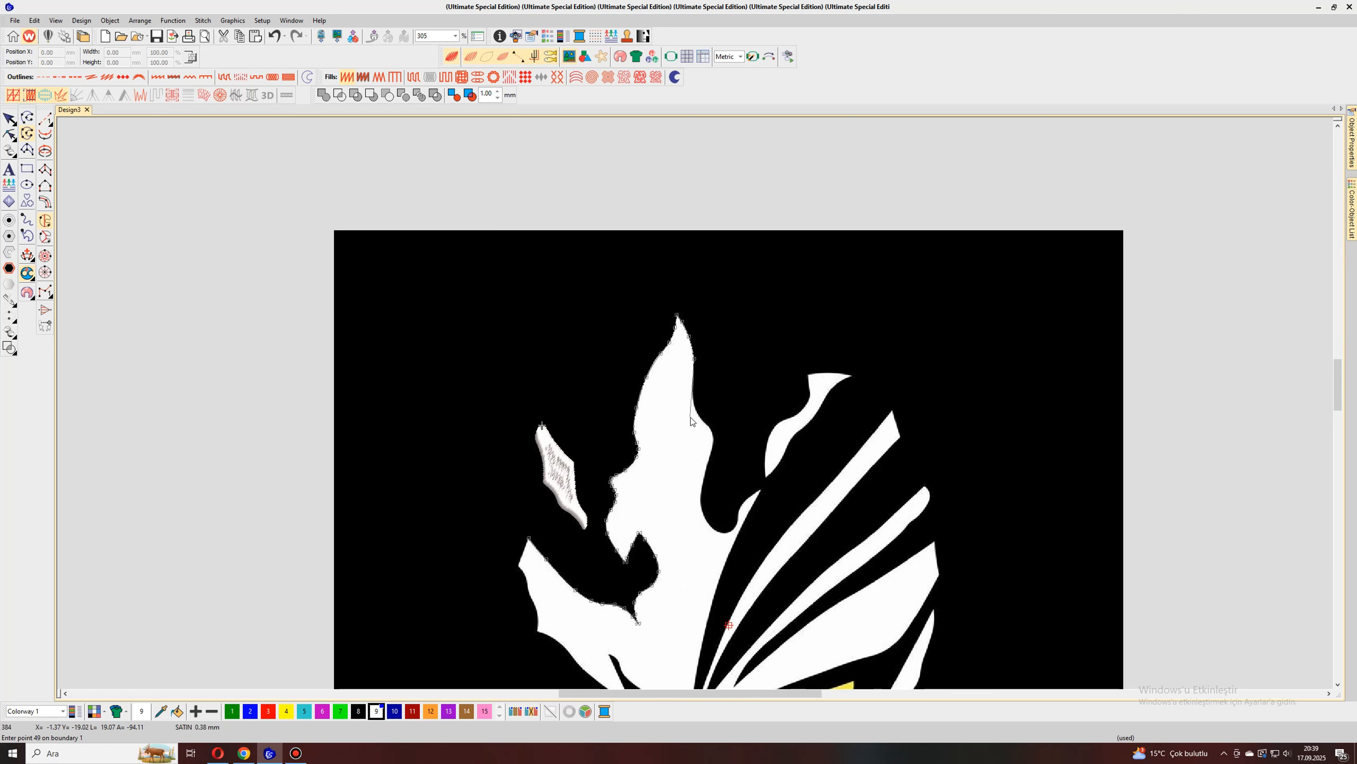
scroll(690, 418, up, 2)
right_click(683, 334)
right_click(683, 365)
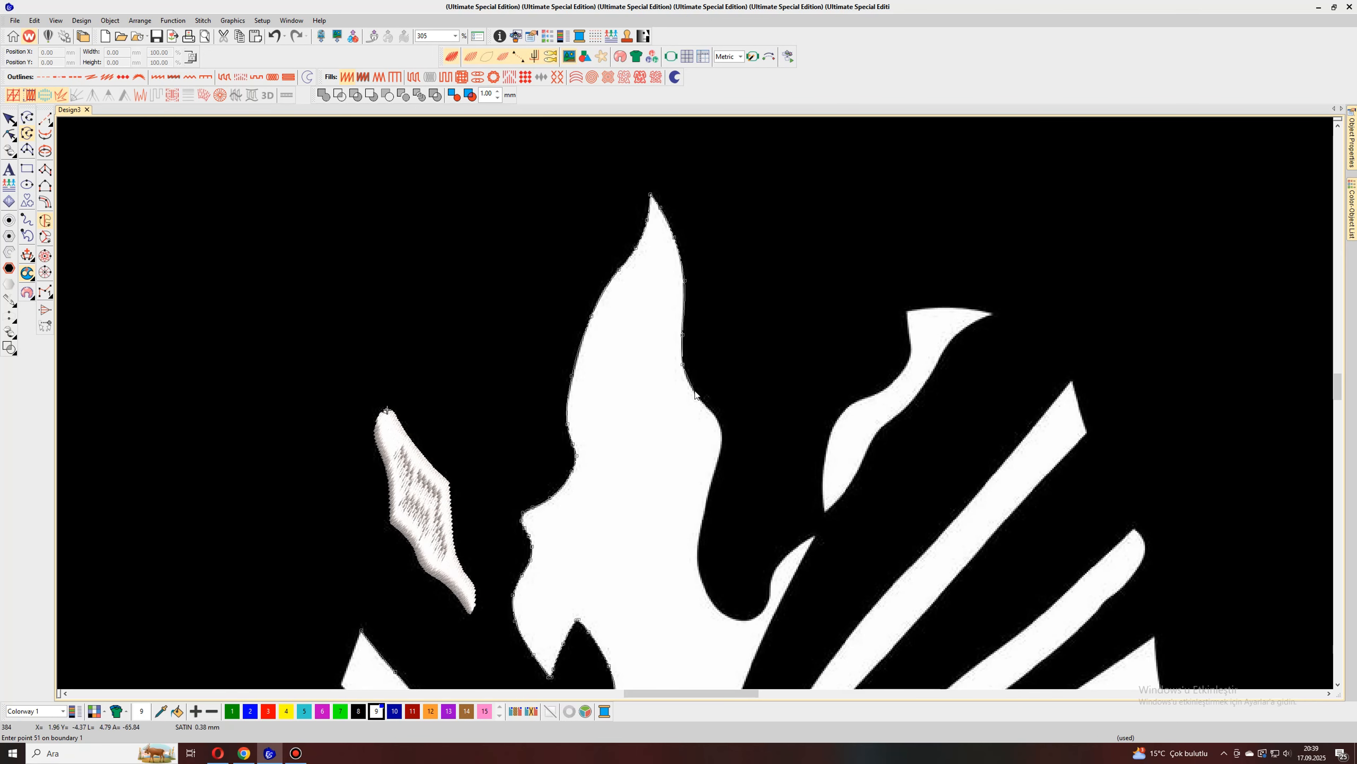
right_click(694, 390)
right_click(709, 411)
right_click(718, 421)
right_click(721, 453)
Step: Trace the flame's right edge below the shoulder down through the bottom of the U-shaped dark hollow
scroll(719, 455, down, 2)
scroll(696, 403, up, 2)
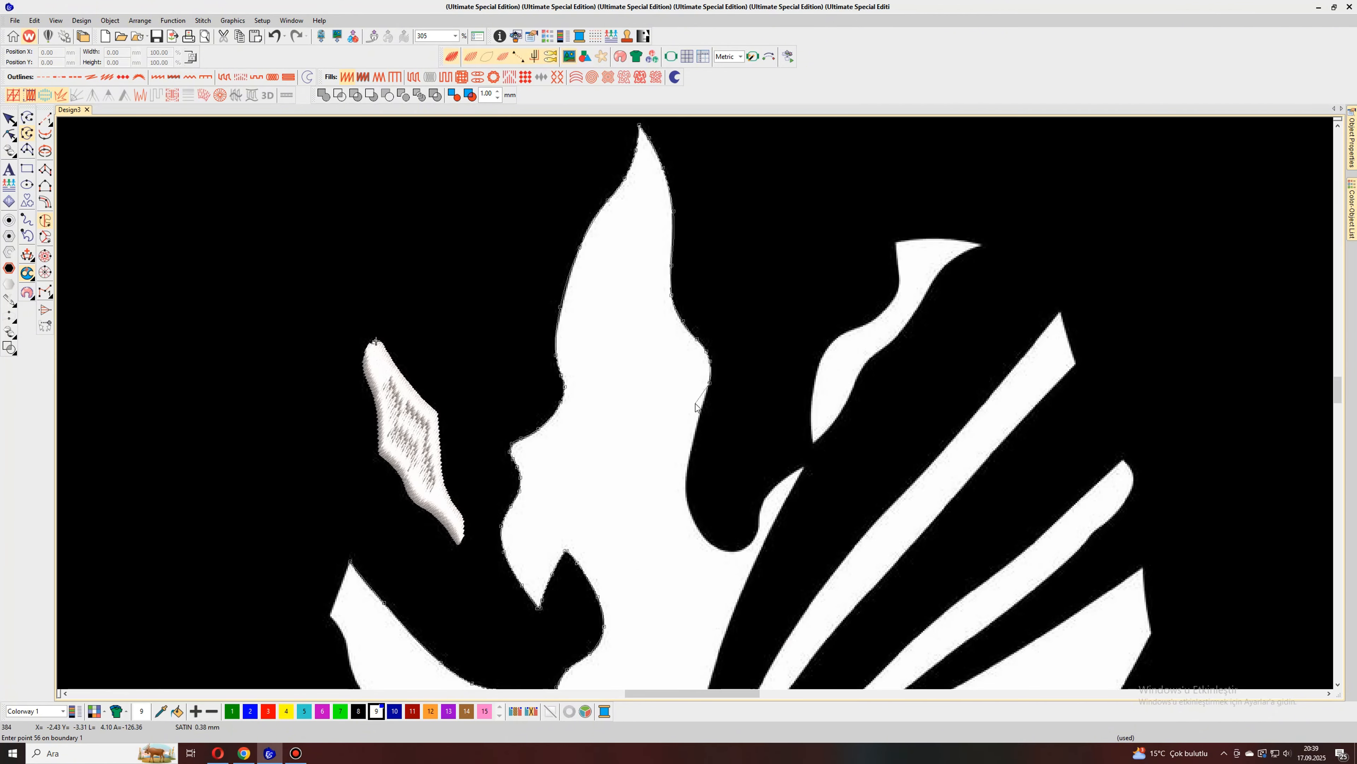
right_click(703, 411)
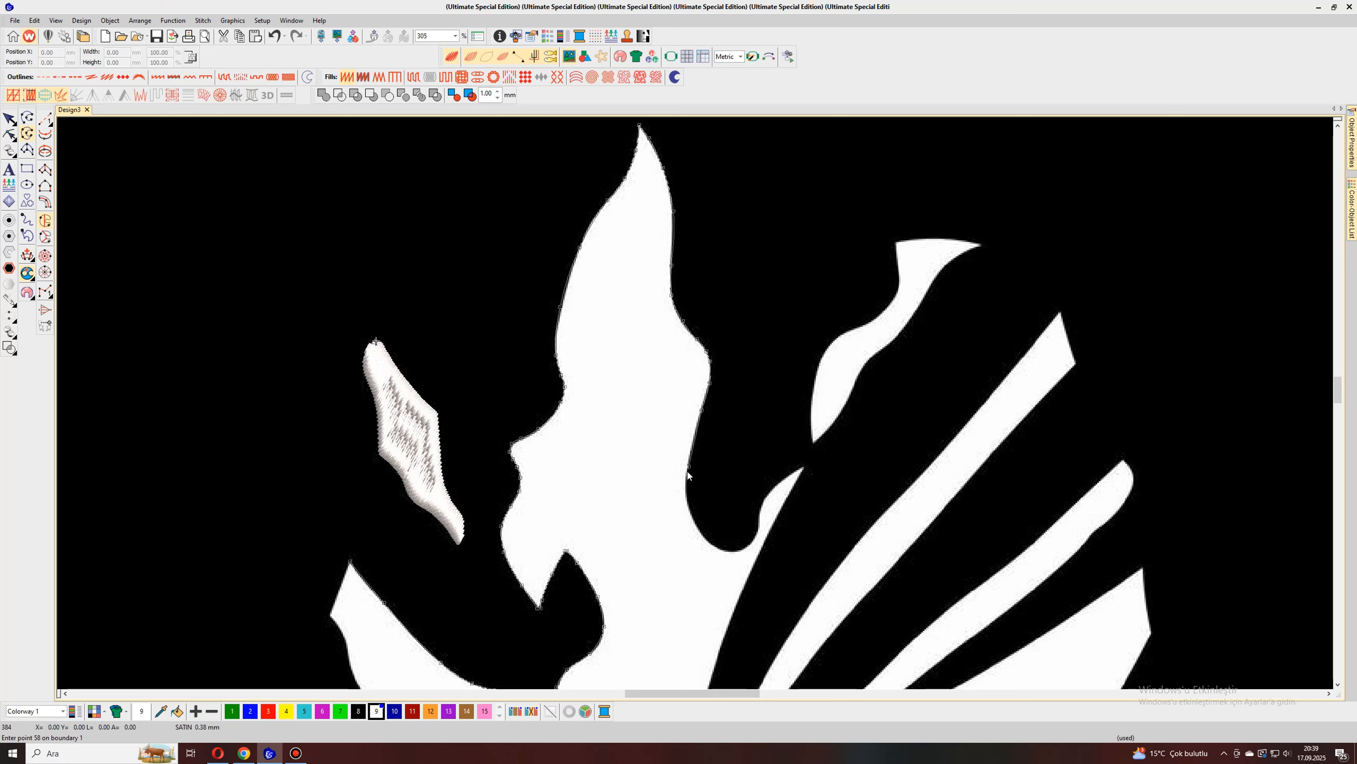
right_click(688, 501)
right_click(705, 539)
right_click(741, 551)
Step: Trace the right side of the U-shaped hollow up to the tip of the small white spur
right_click(755, 537)
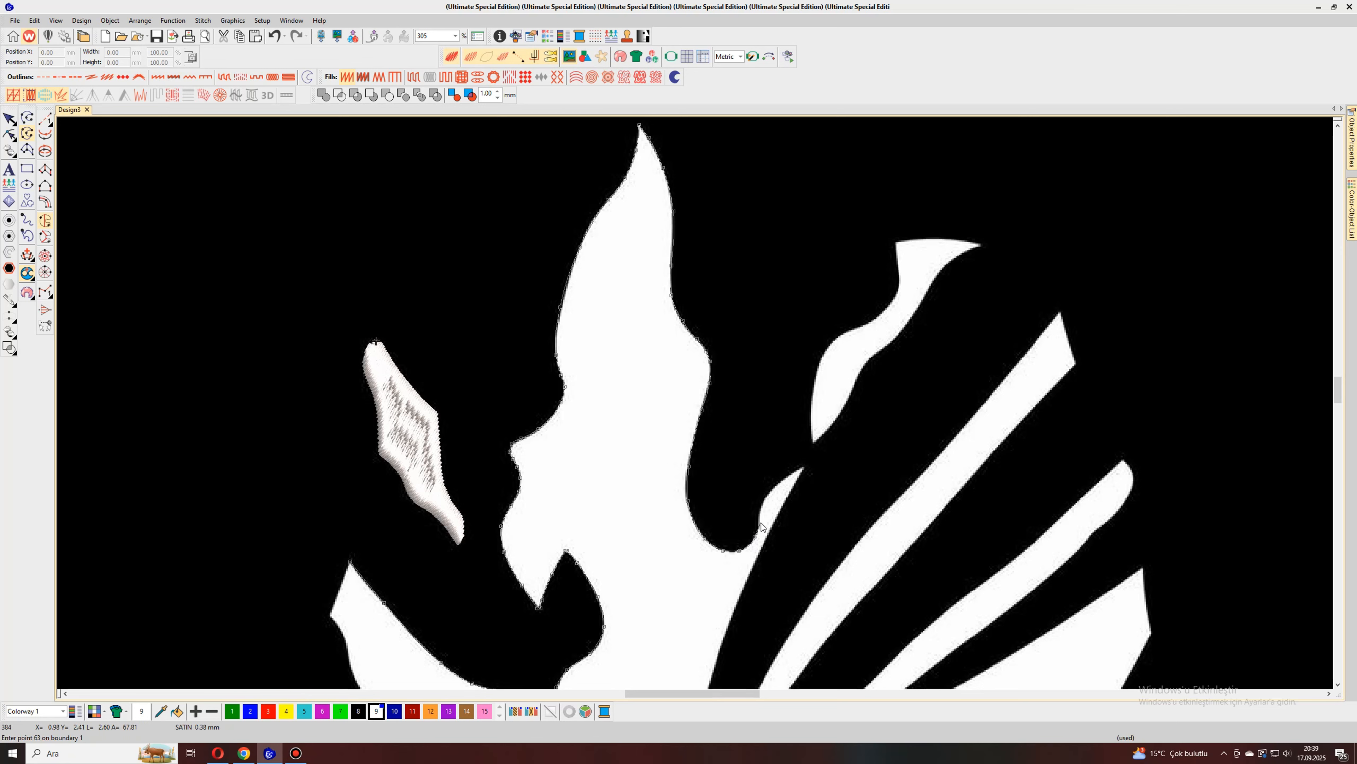
right_click(761, 504)
right_click(775, 486)
right_click(799, 470)
Step: Trace from the spur tip down the long dark gap's left edge to its bottom point on the forehead
right_click(784, 503)
scroll(785, 504, down, 2)
scroll(684, 419, up, 2)
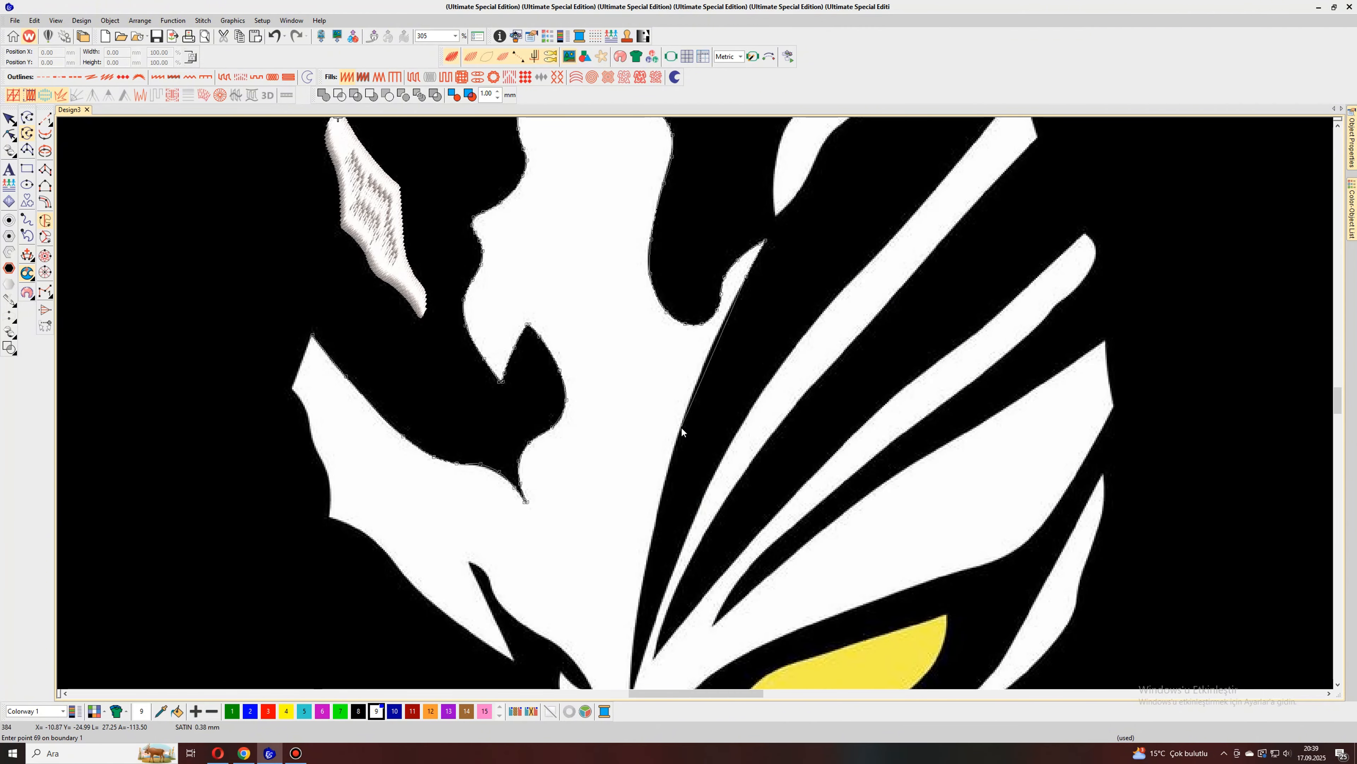
right_click(680, 429)
scroll(693, 410, down, 3)
scroll(686, 455, up, 2)
right_click(676, 419)
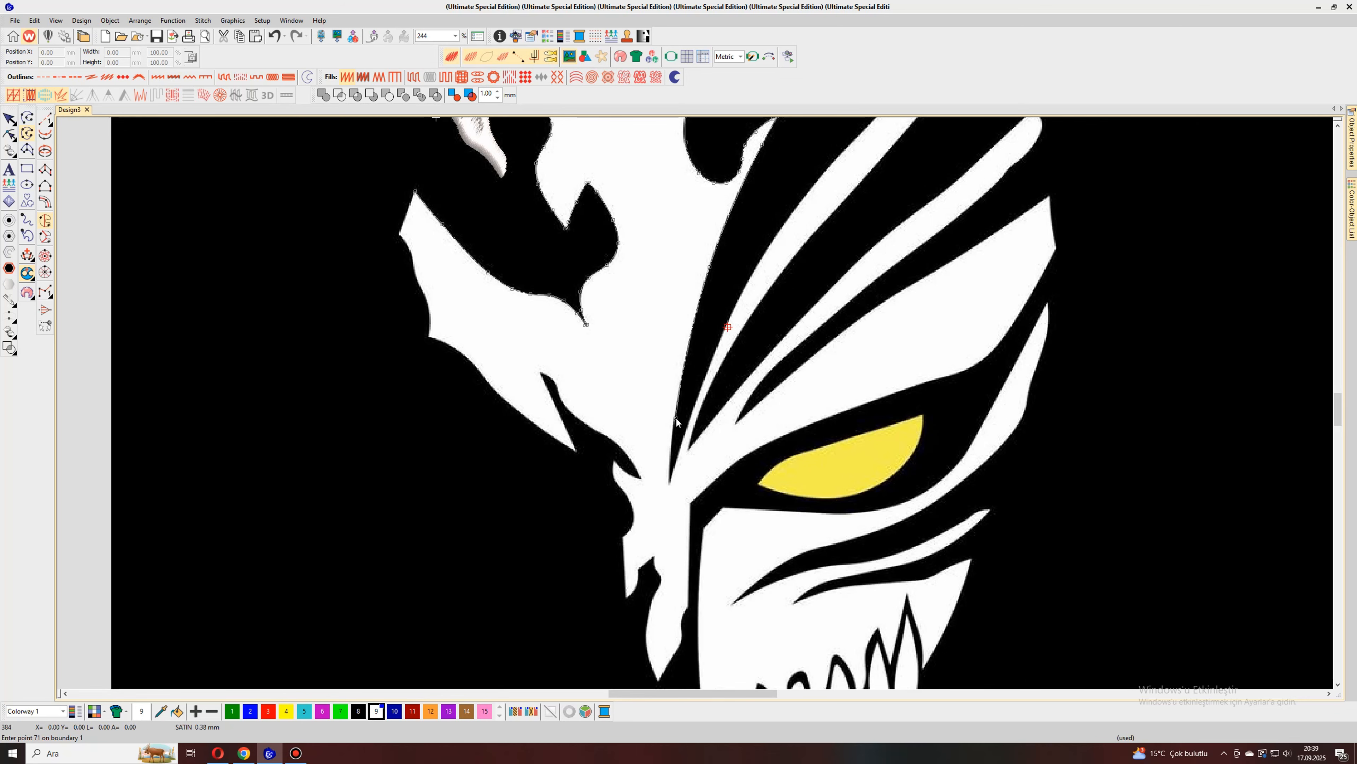
right_click(670, 484)
Step: Trace the upper left edge of the first long forehead stripe from the gap's bottom point to the stripe's tip
scroll(670, 484, down, 3)
right_click(696, 397)
scroll(696, 404, up, 2)
right_click(719, 360)
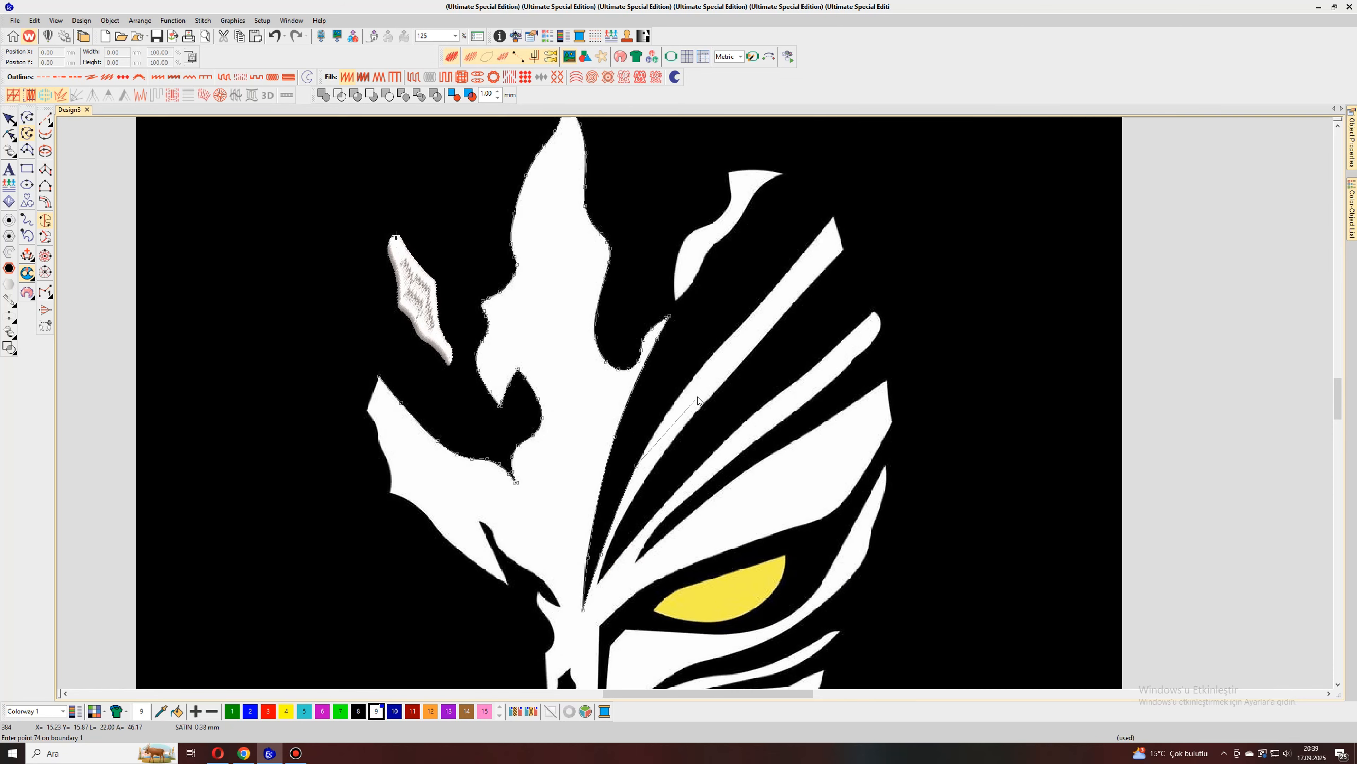
right_click(706, 364)
right_click(788, 273)
right_click(820, 234)
click(834, 217)
Step: Trace across the first stripe's outer end and down its lower edge to the bottom point of the second dark gap
right_click(844, 250)
right_click(780, 320)
right_click(688, 422)
scroll(690, 419, down, 3)
scroll(696, 403, up, 4)
right_click(674, 364)
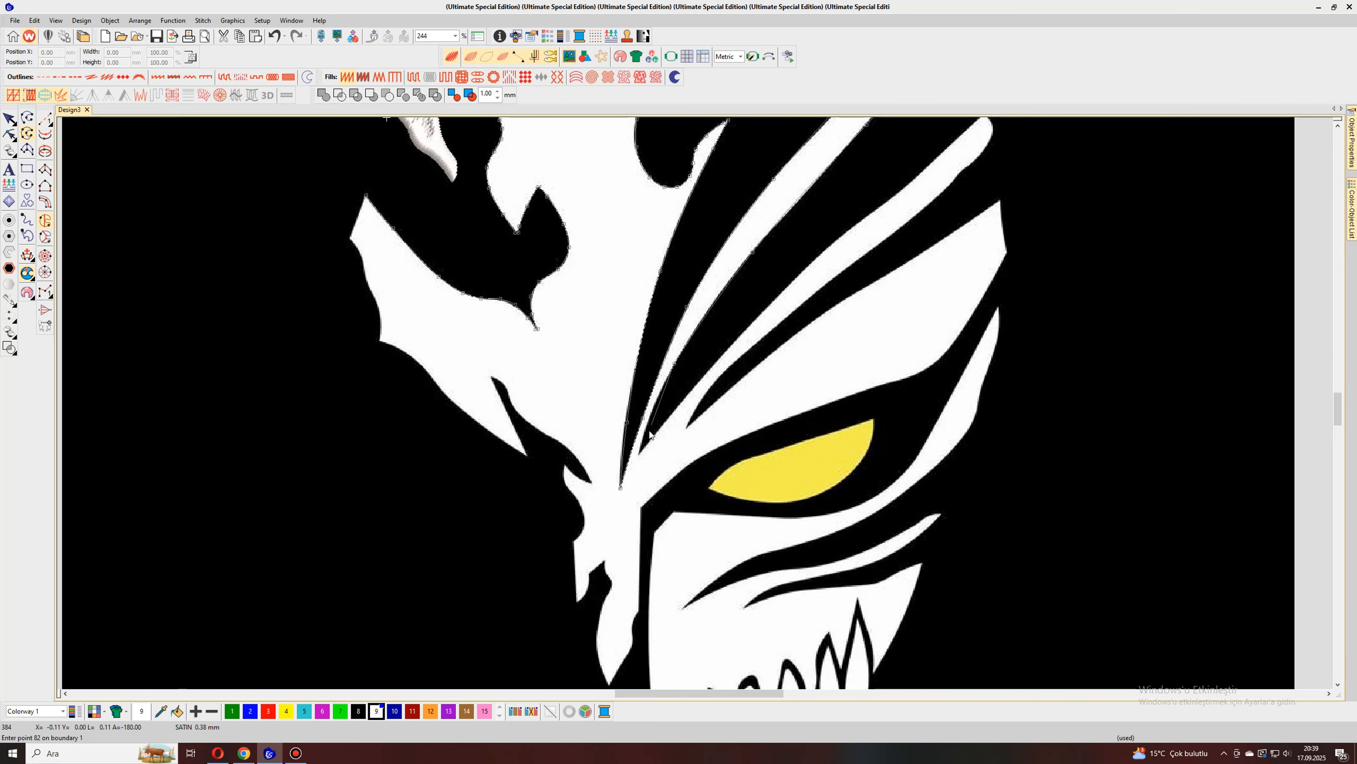
right_click(643, 437)
right_click(638, 455)
Step: Trace the second forehead stripe's upper edge from the second gap's bottom point toward its rounded outer end
right_click(679, 405)
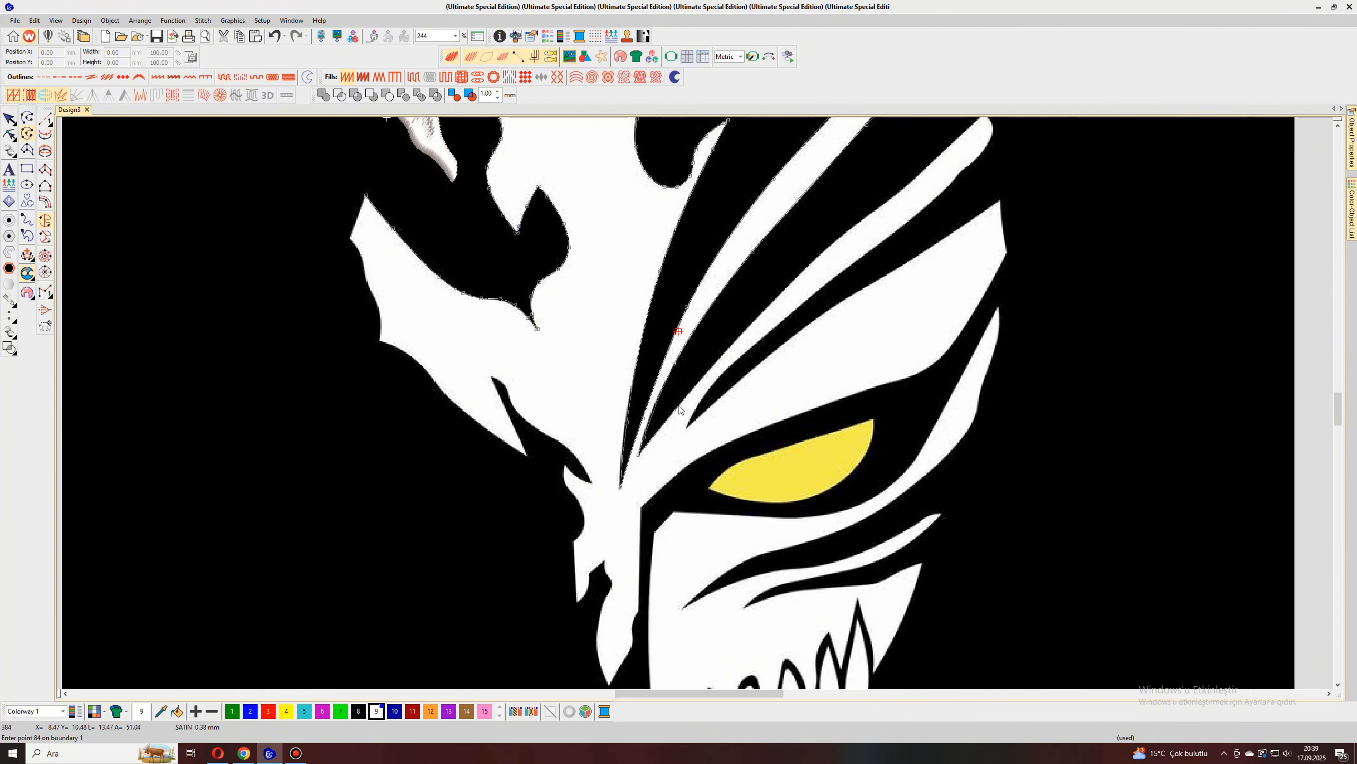
scroll(679, 406, down, 3)
scroll(696, 403, up, 2)
right_click(714, 367)
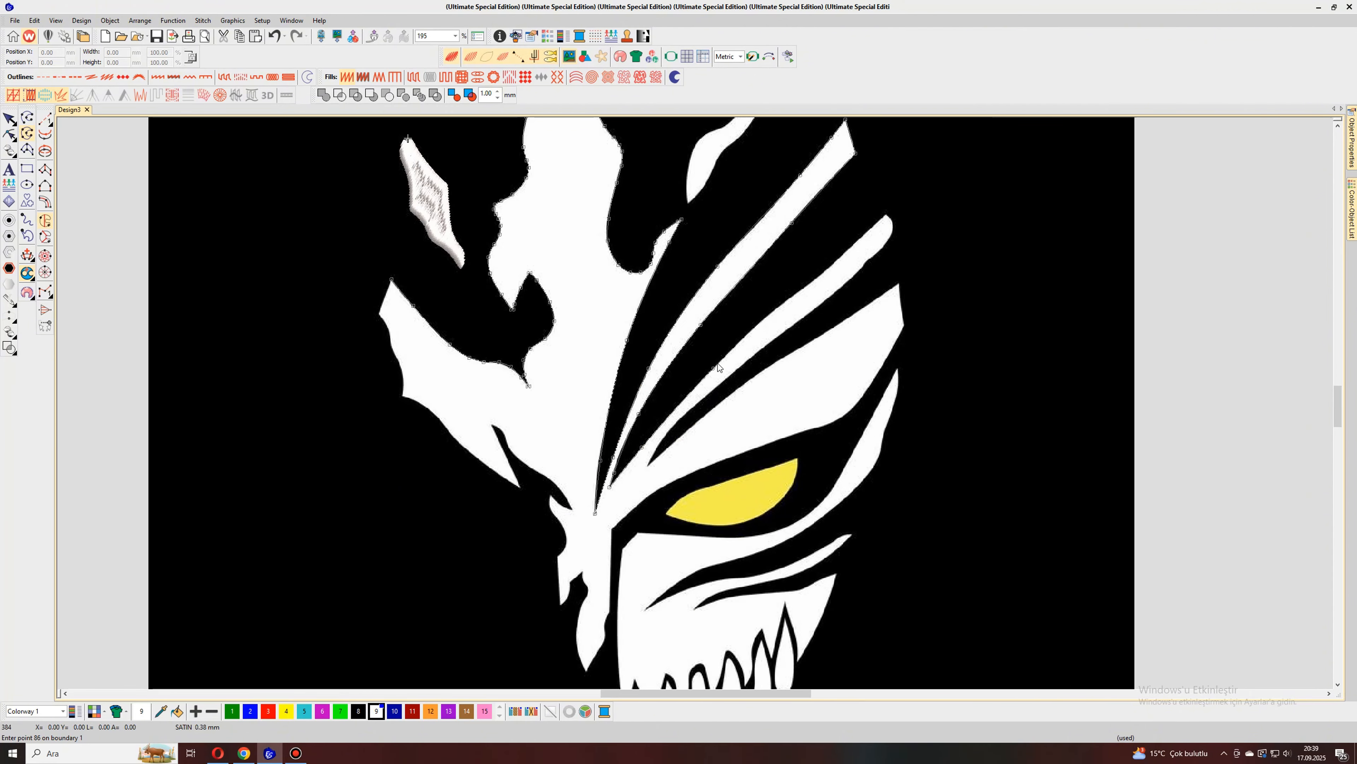
right_click(767, 316)
right_click(822, 274)
right_click(867, 234)
Step: Trace around the second stripe's rounded end and down its lower edge to the inner point of the third dark gap
right_click(893, 227)
right_click(869, 259)
right_click(864, 264)
right_click(859, 271)
scroll(775, 363, up, 1)
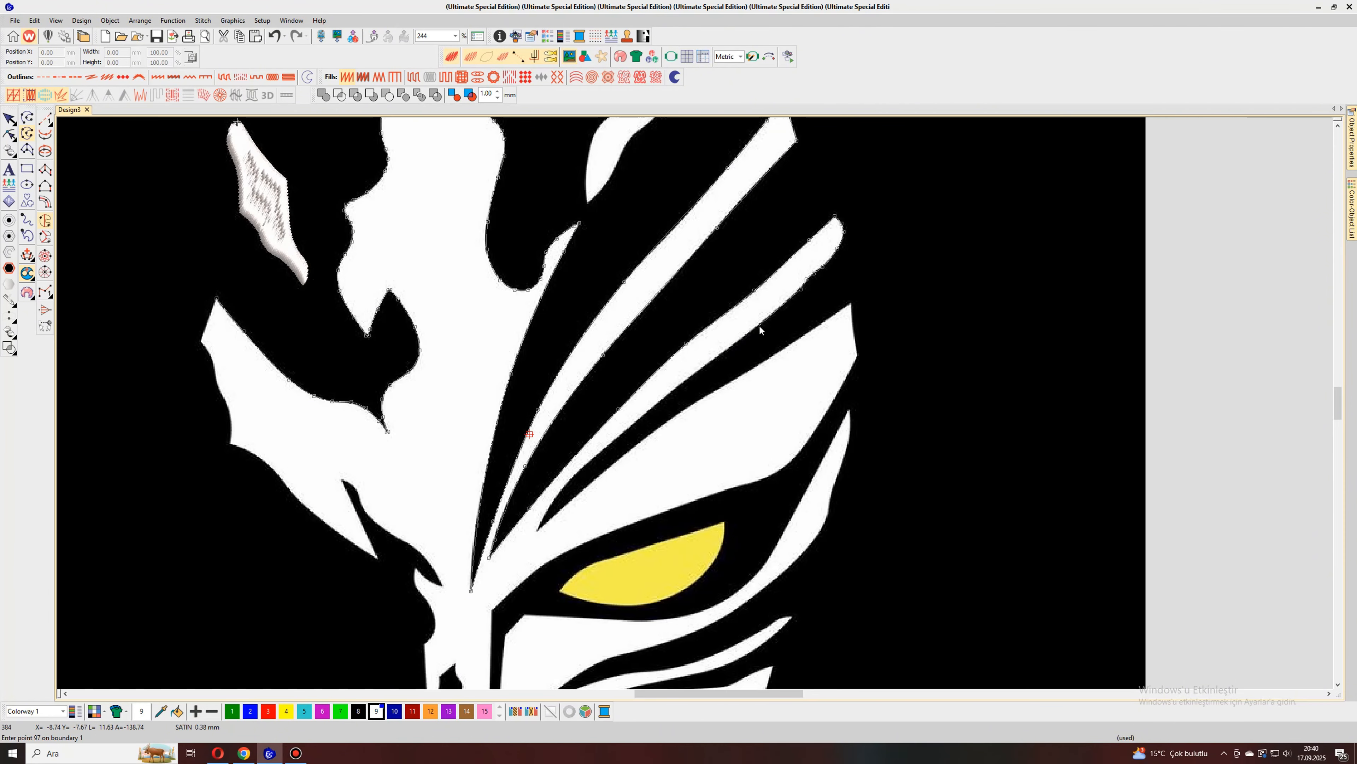
right_click(688, 378)
right_click(600, 452)
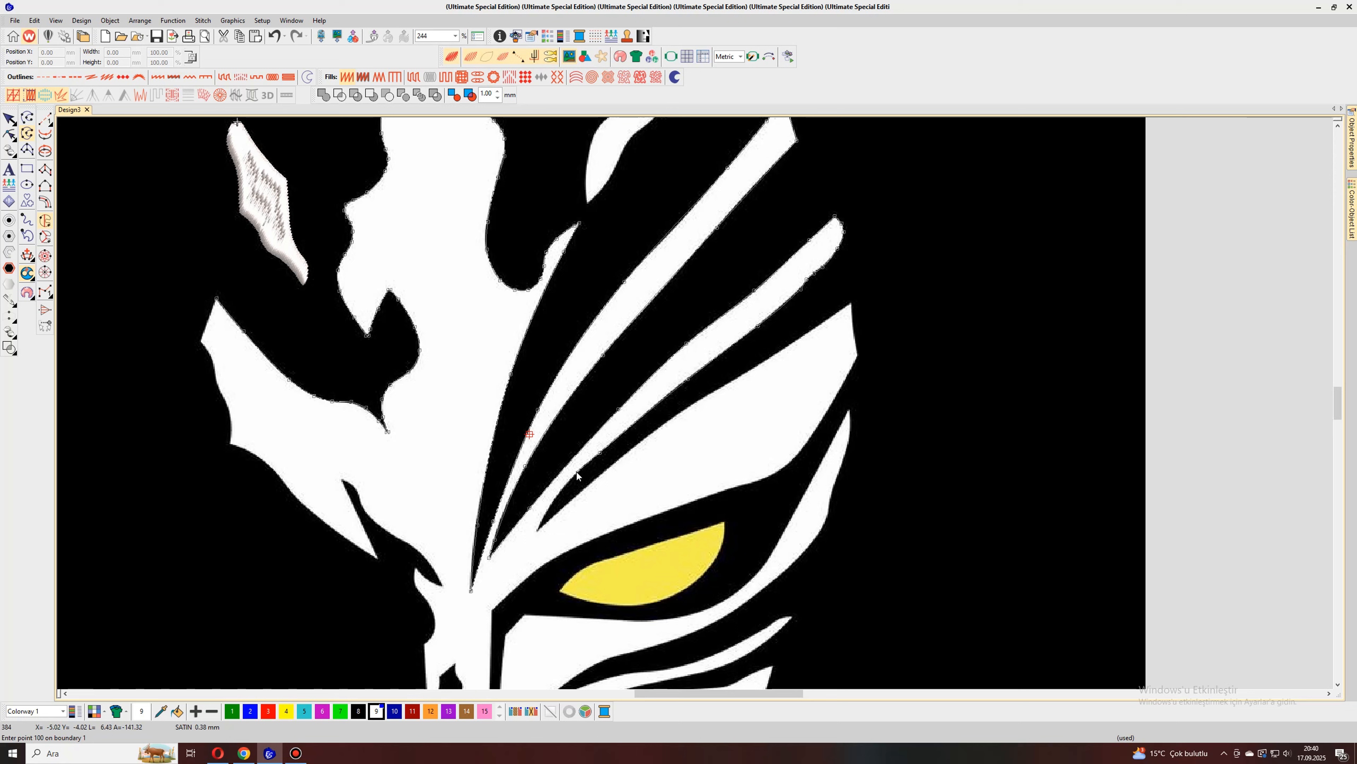
right_click(560, 491)
click(538, 531)
Step: Trace the wide stripe's upper edge above the eye to its outer tip and around its blunt end
right_click(568, 502)
click(704, 399)
click(761, 363)
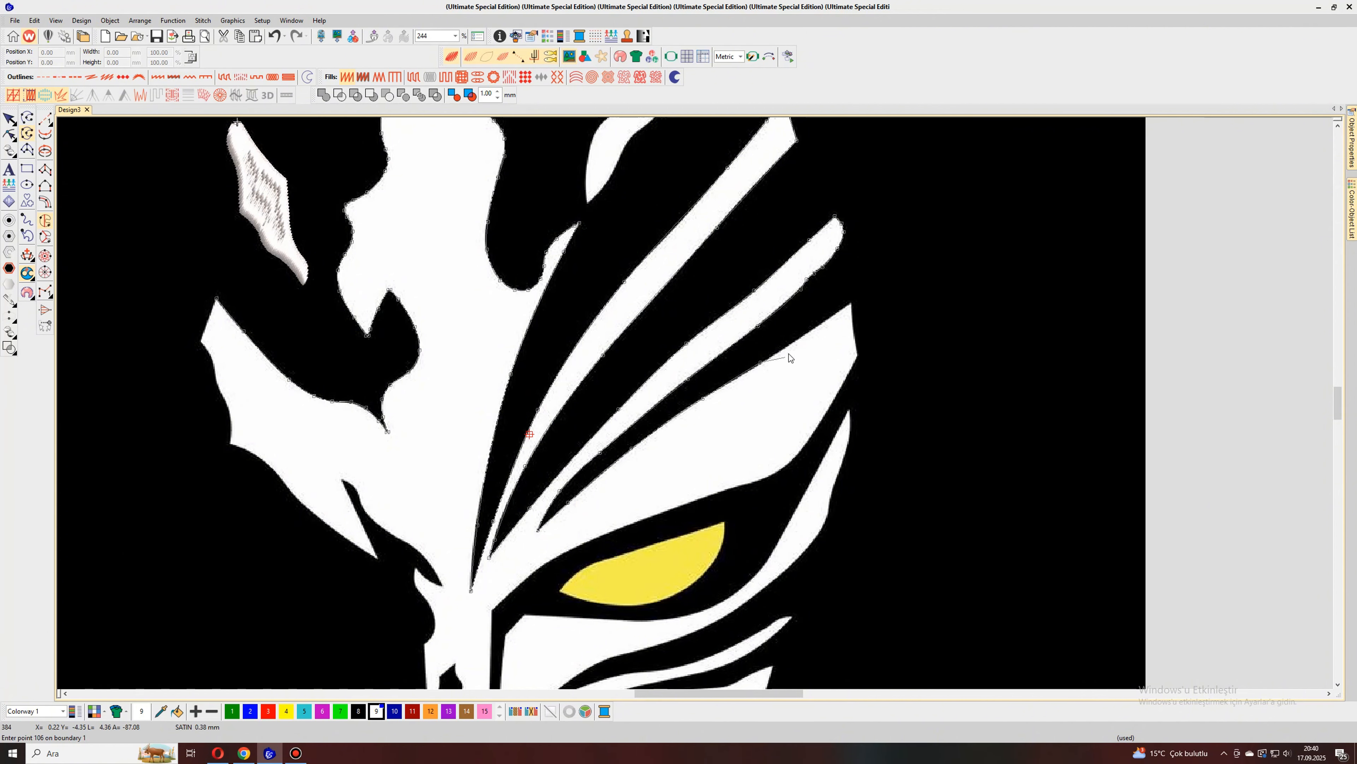
click(817, 325)
click(851, 304)
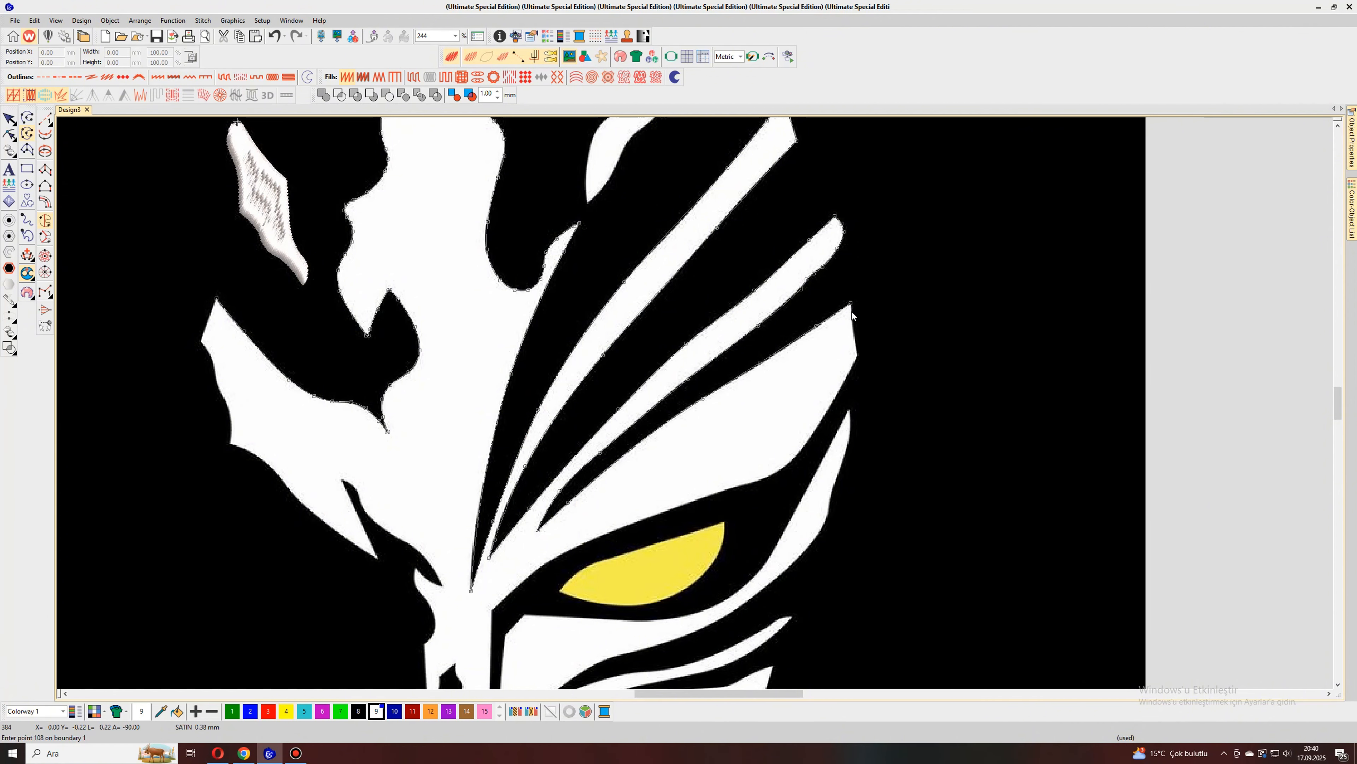
click(854, 332)
click(856, 354)
click(832, 405)
click(792, 462)
click(767, 478)
click(687, 502)
key(BackSpace)
key(BackSpace)
key(BackSpace)
Step: Trace the wide stripe's lower edge above the yellow eye to the inner corner at the nose bridge
click(819, 427)
click(795, 456)
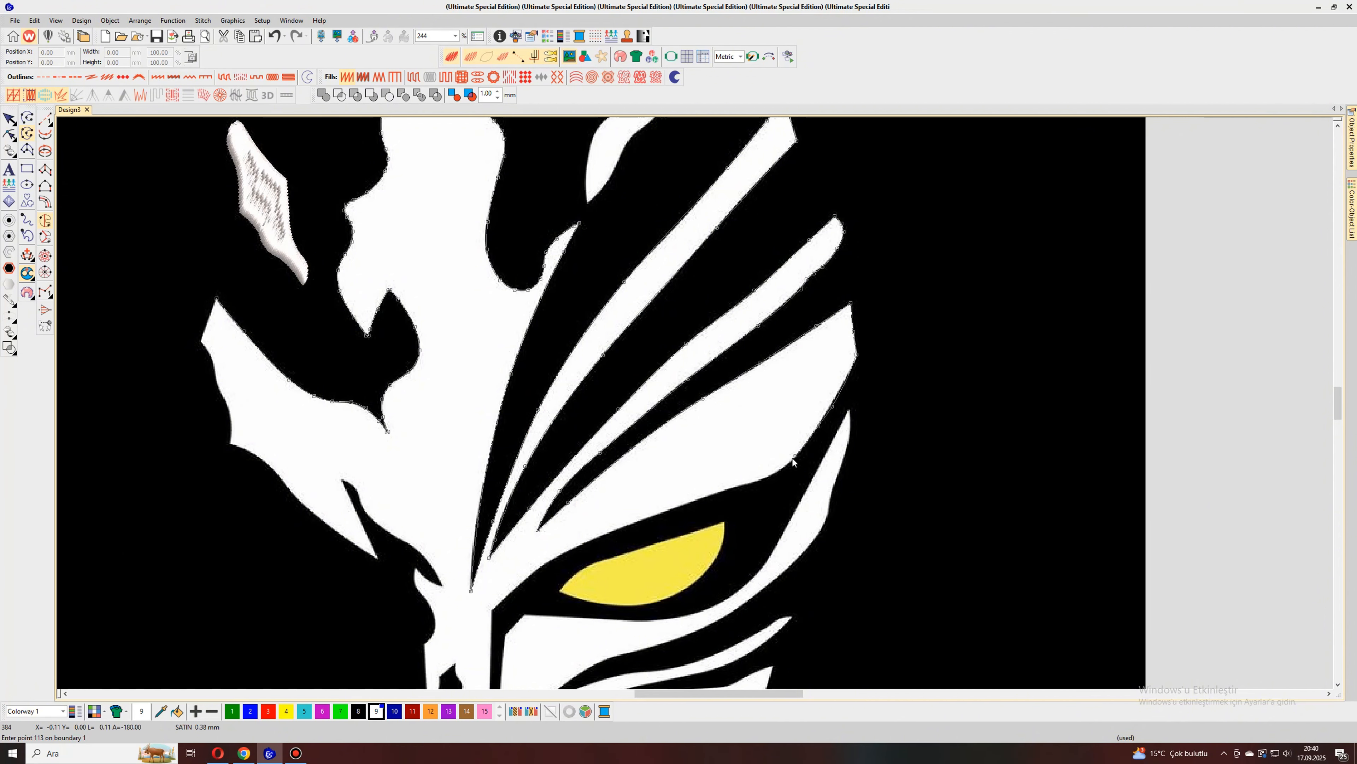
click(778, 471)
click(739, 487)
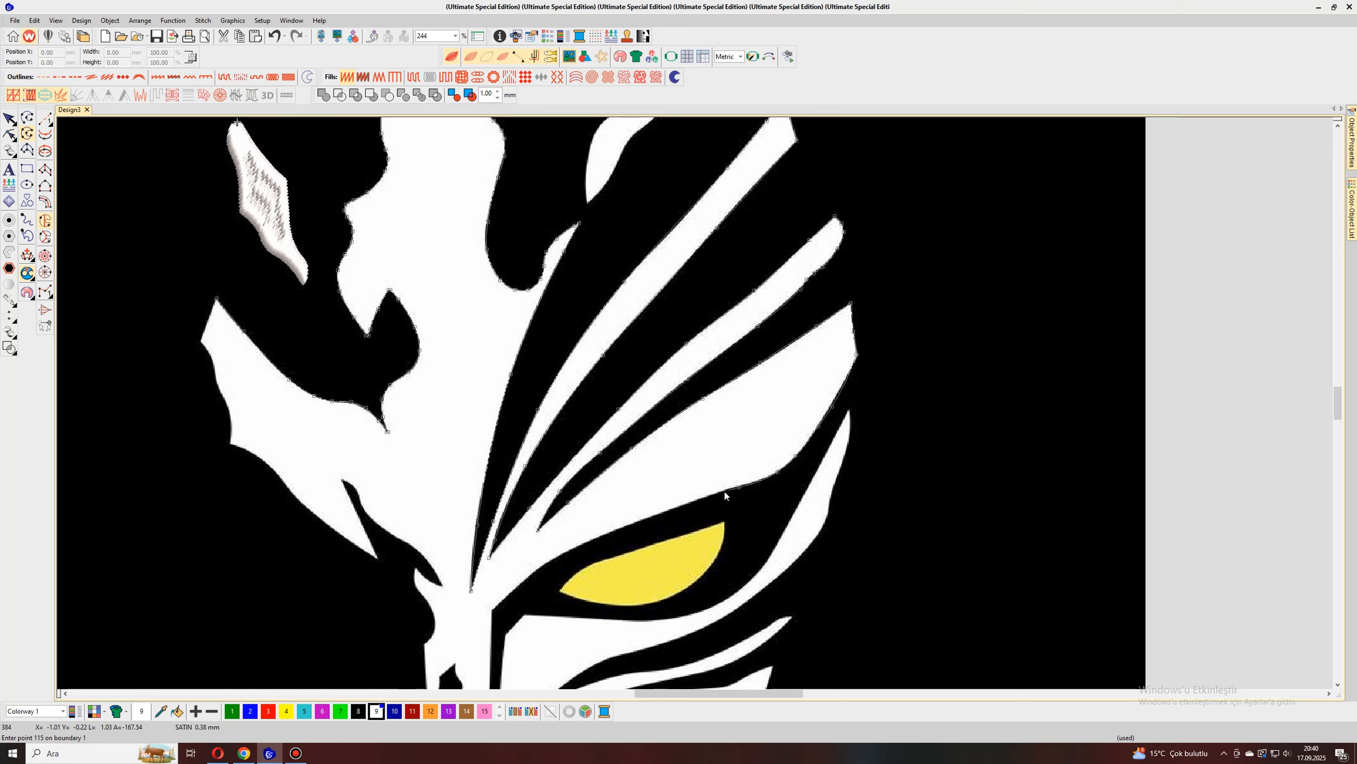
click(697, 499)
click(612, 531)
click(546, 563)
click(511, 594)
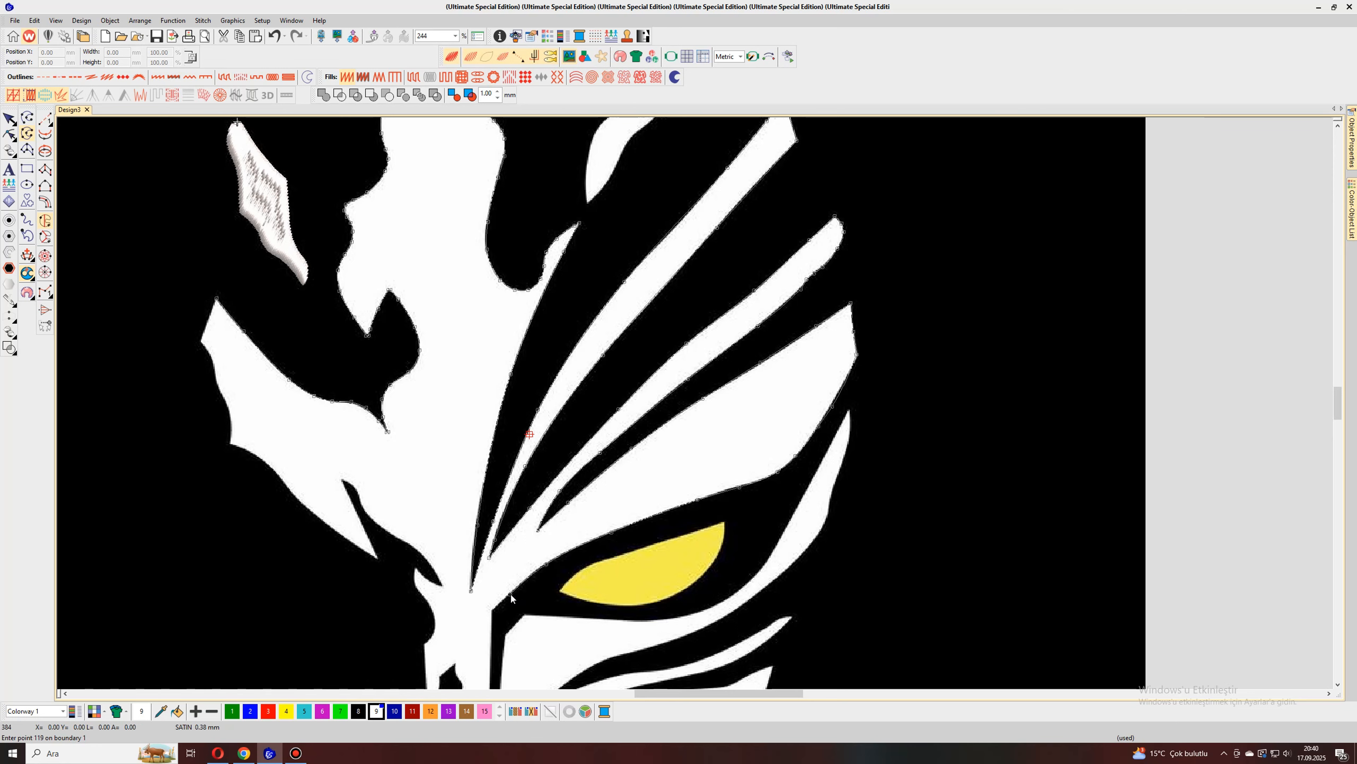
click(492, 609)
Step: Trace down the nose strip's right edge, around its pointed lower tip and up its left edge
scroll(492, 610, down, 4)
scroll(699, 423, up, 5)
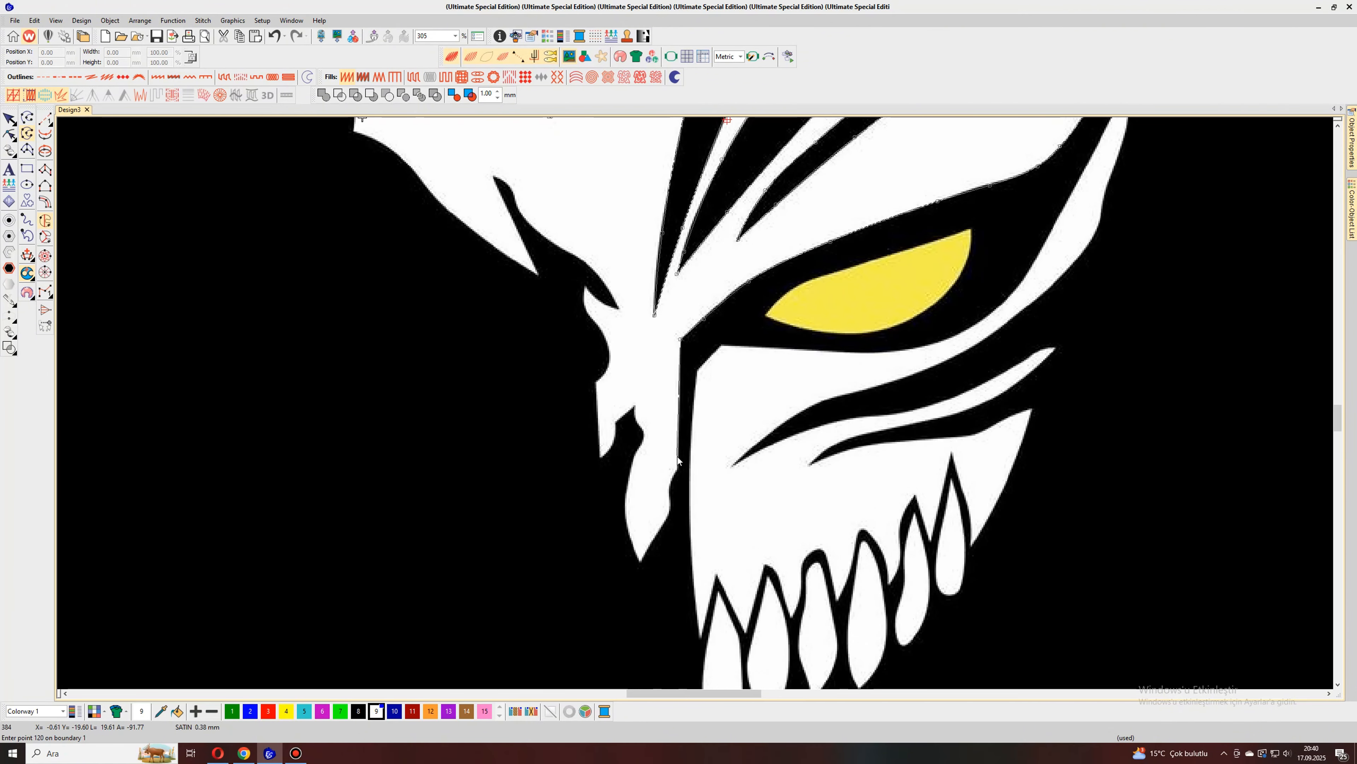
click(677, 467)
click(670, 481)
click(671, 495)
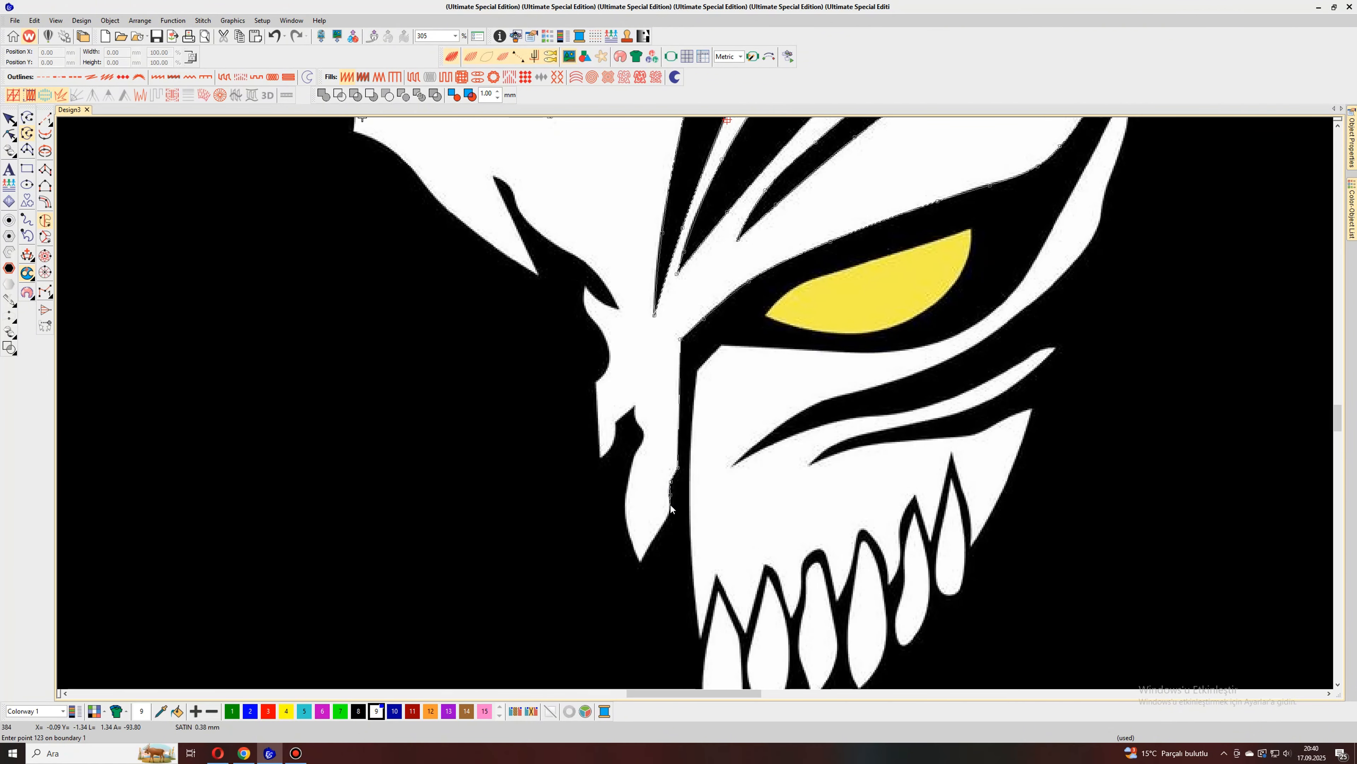
click(640, 562)
click(627, 529)
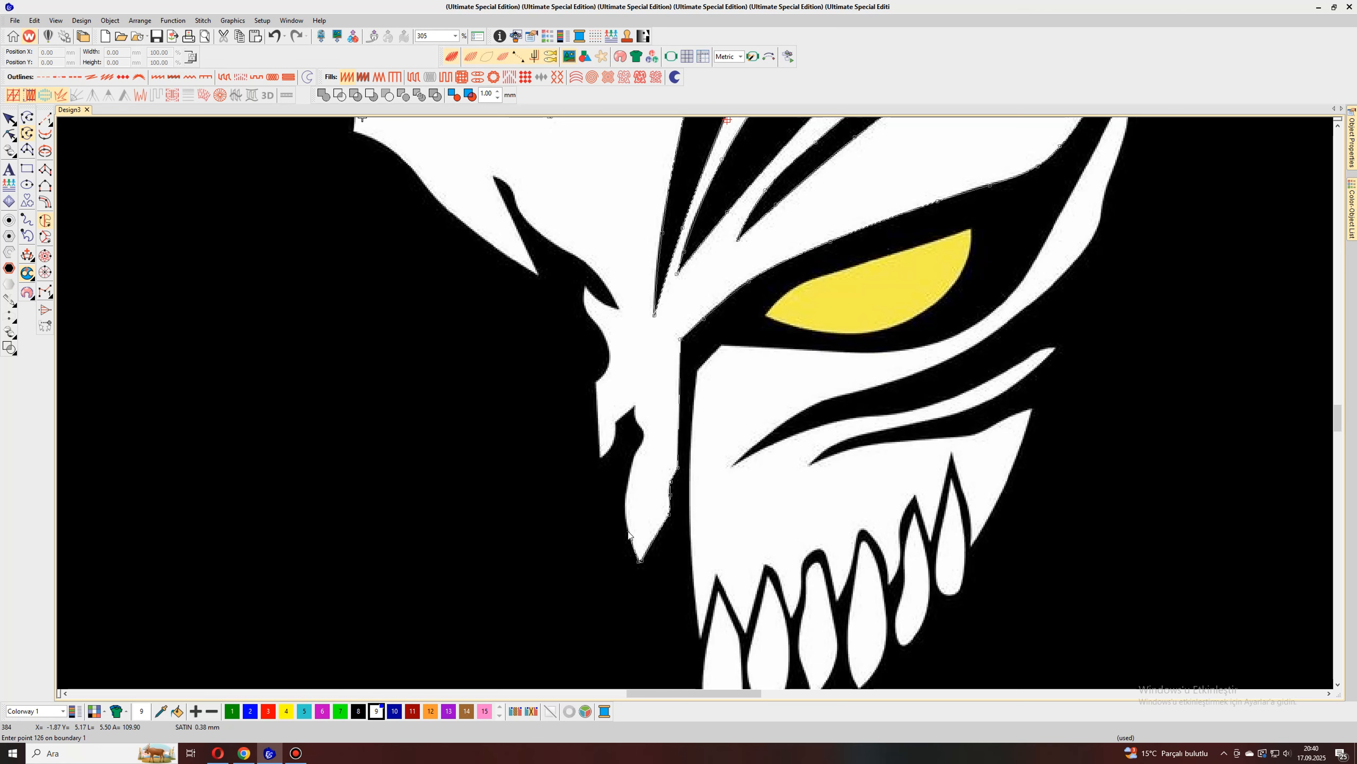
click(628, 495)
right_click(641, 445)
Step: Trace up the nose strip's notched left edge to the notch peak and down to the small prong's lower tip
right_click(643, 439)
right_click(644, 435)
right_click(642, 431)
right_click(640, 427)
right_click(638, 423)
right_click(636, 419)
click(636, 408)
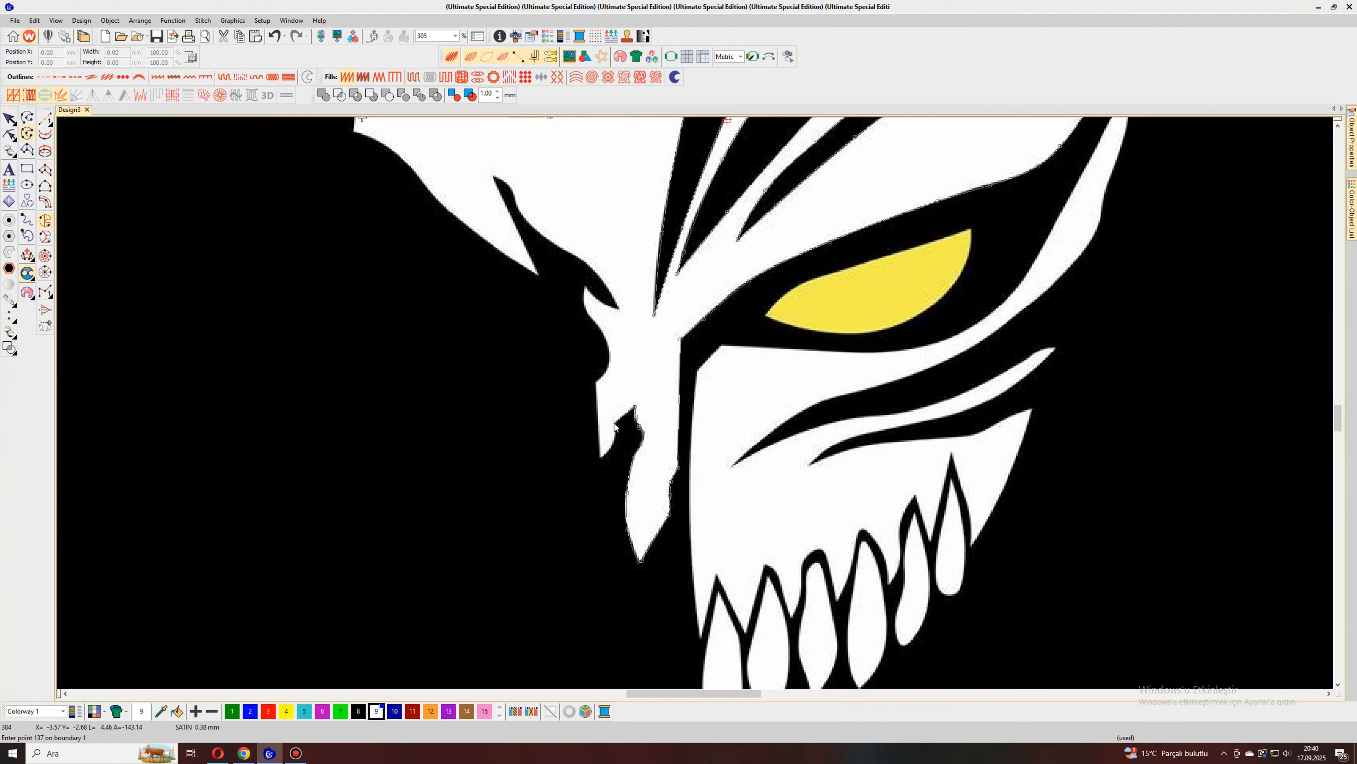
click(617, 423)
click(615, 439)
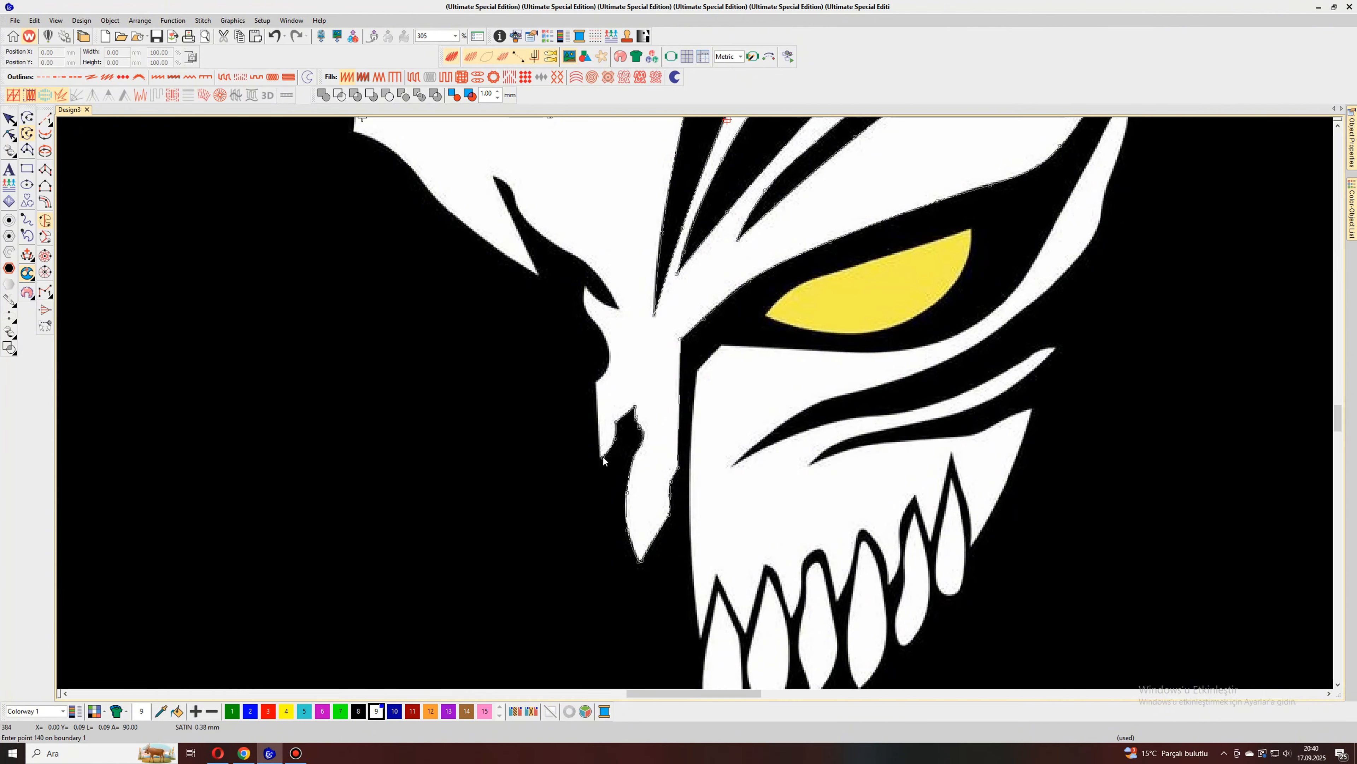
click(601, 457)
Step: Trace the outer edge beside the nose bridge up around the small hook into the dark notch
click(596, 383)
click(608, 361)
click(607, 339)
click(590, 319)
click(584, 304)
click(584, 287)
click(597, 298)
Step: Trace the curved upper edge of the dark notch beside the nose bridge up to its pointed inner end
scroll(619, 317, up, 1)
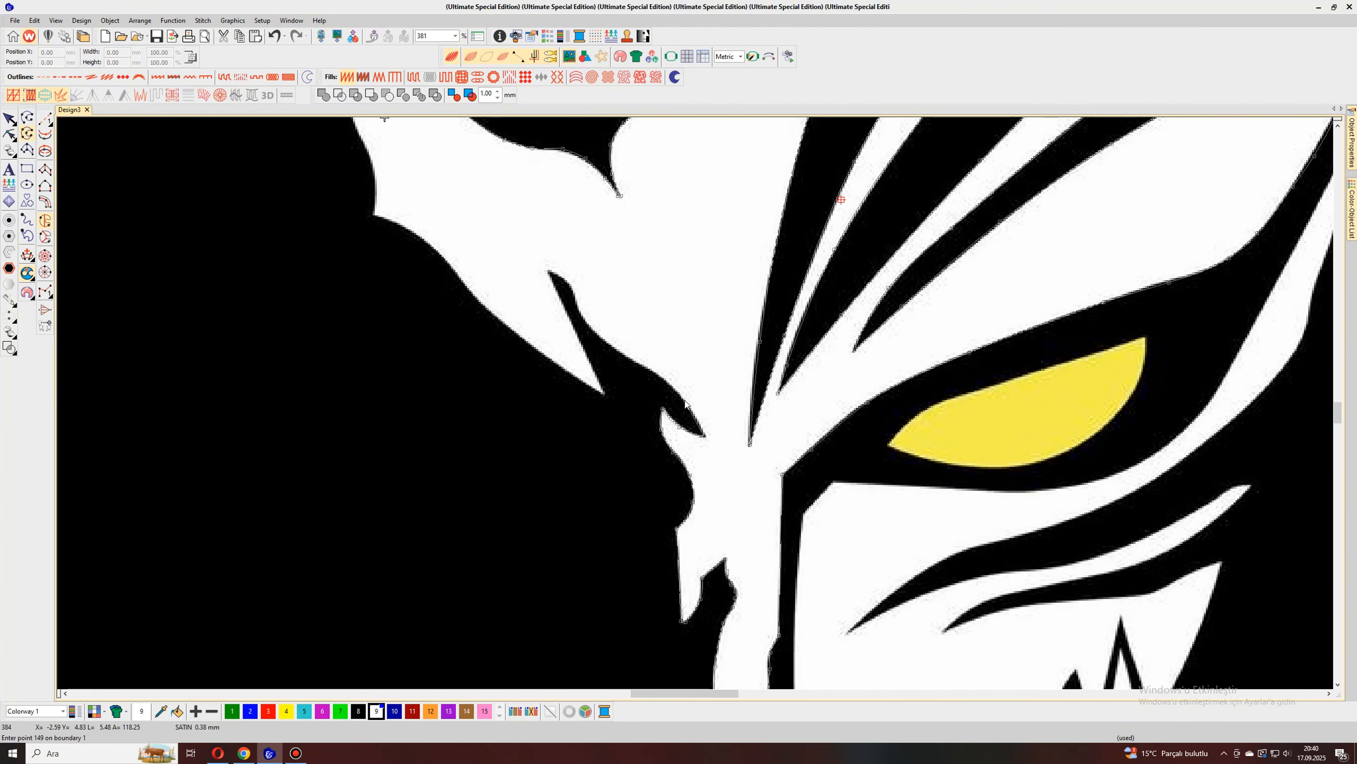
click(685, 400)
click(658, 375)
click(620, 352)
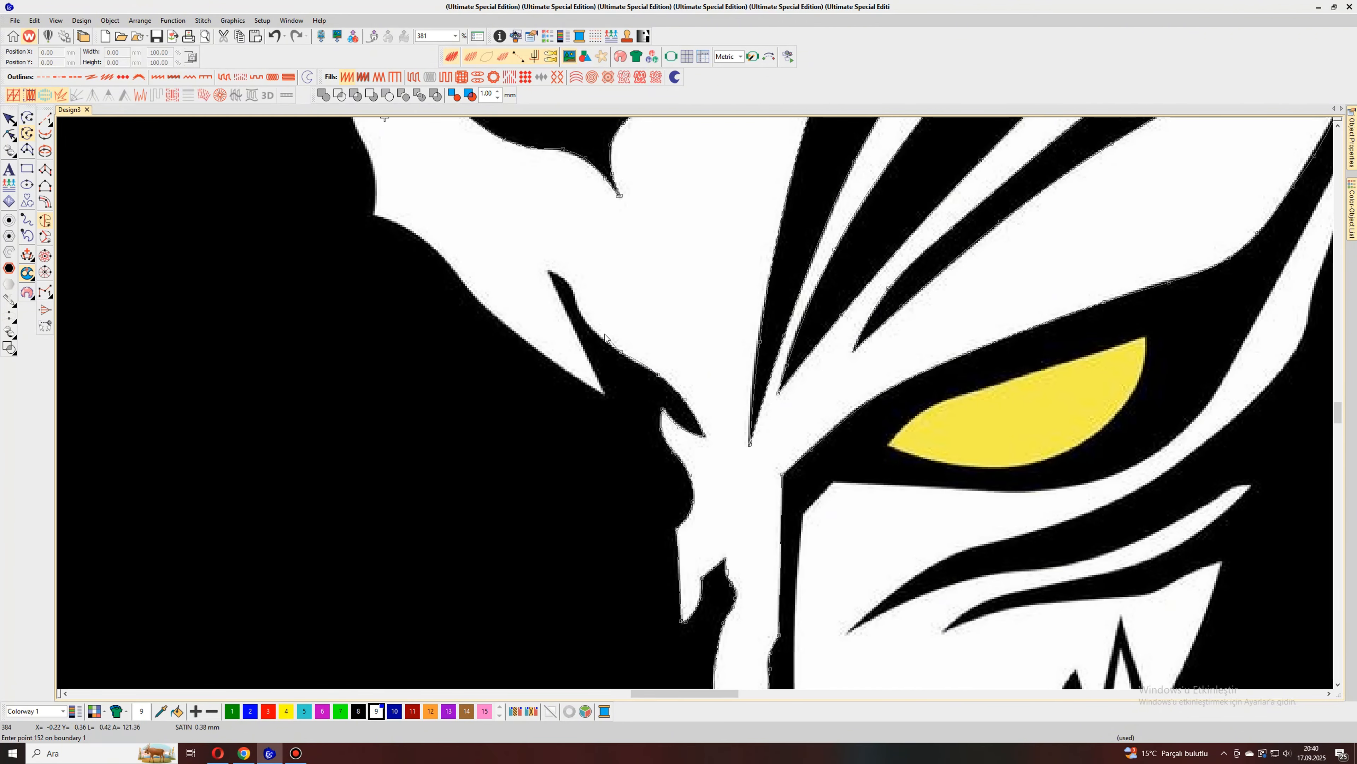
click(581, 313)
click(571, 292)
click(549, 271)
Step: Trace down to the left wing's lower spike and along the wing's lower edge to its outer corner
click(606, 395)
click(602, 393)
click(590, 387)
click(529, 344)
click(468, 289)
click(442, 255)
click(403, 226)
click(374, 214)
Step: Trace the left wing's wavy outer edge up to its upper tip and complete the large mask shape as stitches
scroll(374, 214, down, 3)
scroll(687, 390, up, 4)
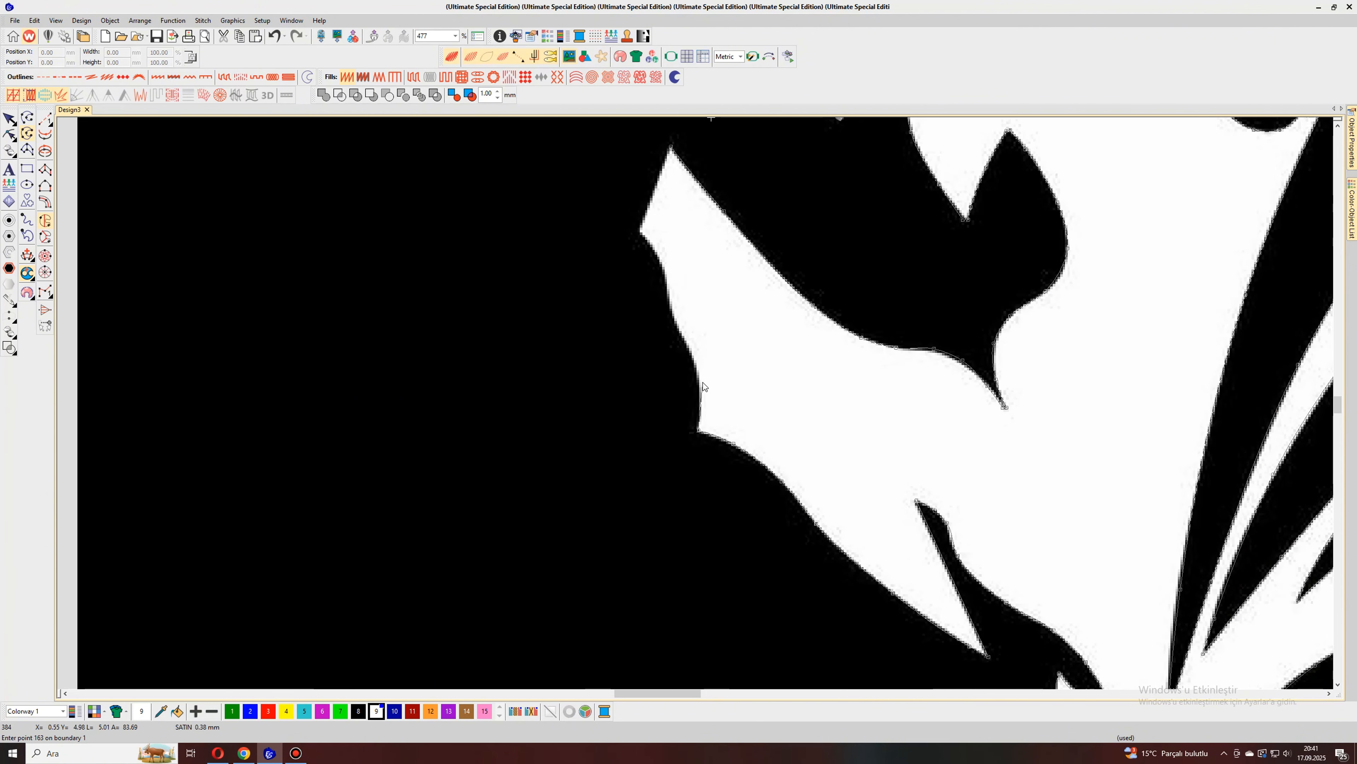
click(699, 378)
click(687, 345)
click(675, 316)
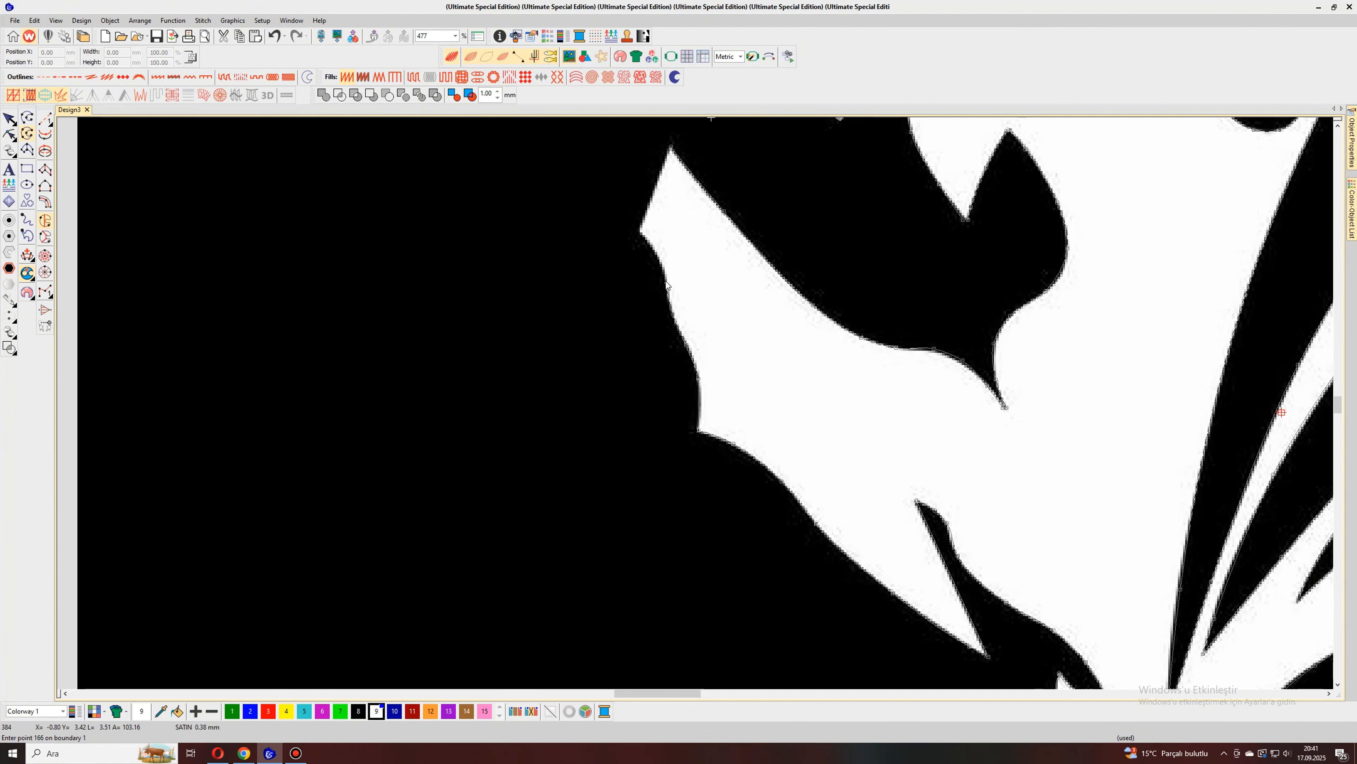
click(665, 274)
click(651, 244)
click(641, 233)
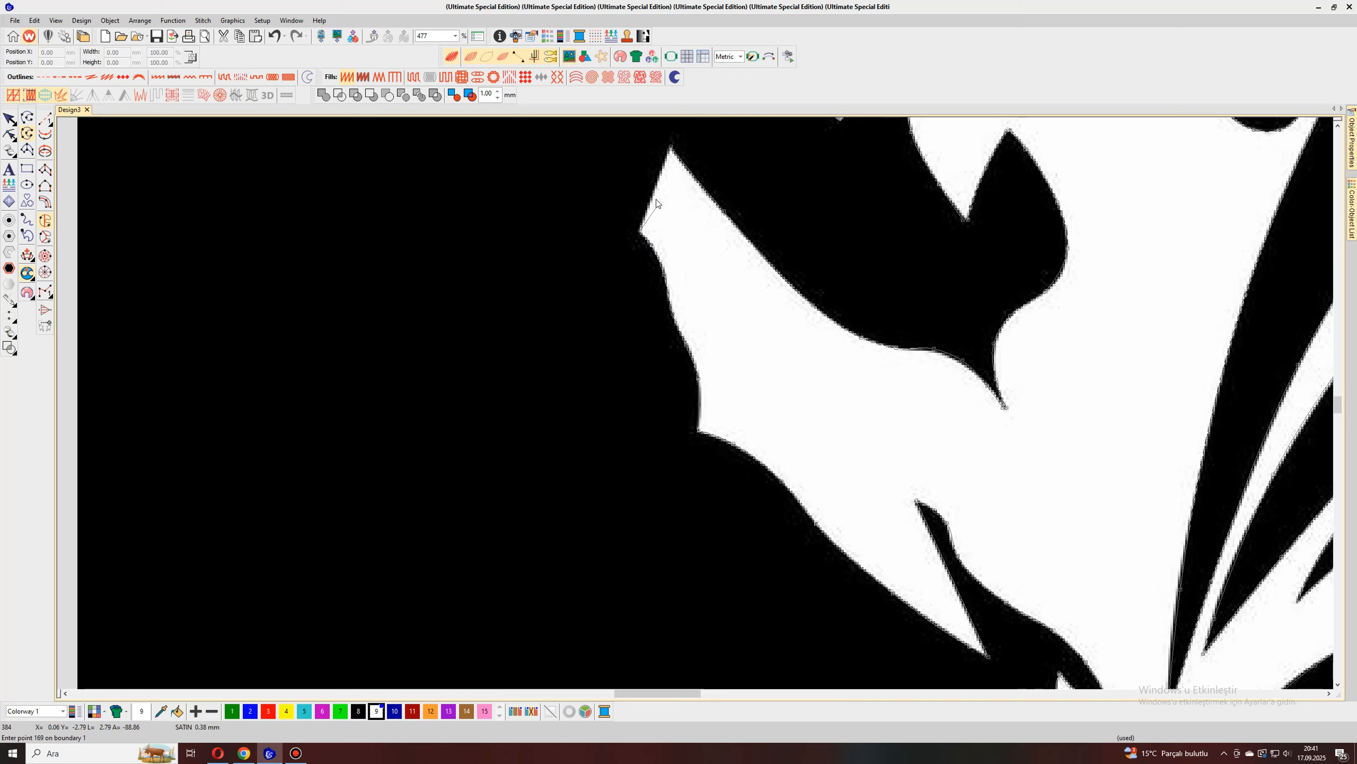
click(671, 149)
scroll(670, 149, down, 5)
key(Return)
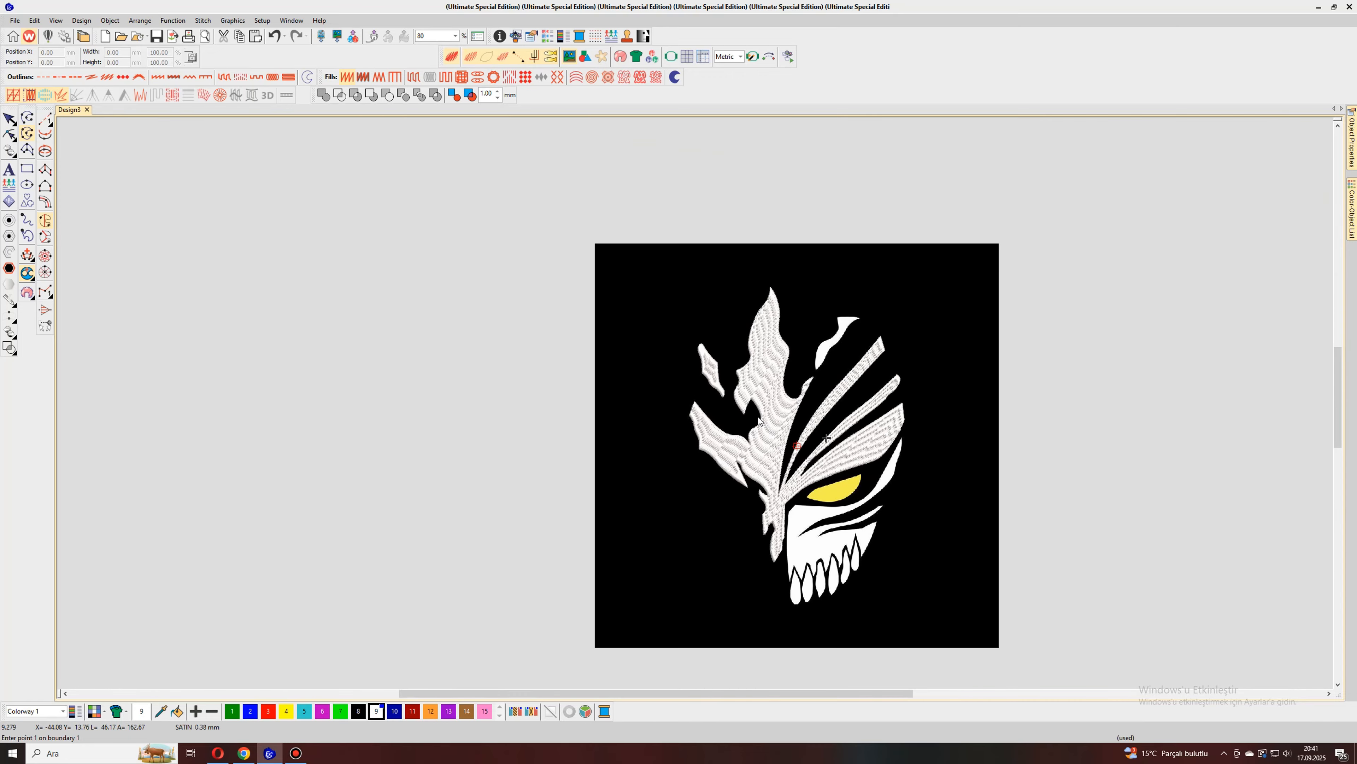
Step: Trace the small detached flame piece above the stripes along its right edge, flat upper end and upper left edge
scroll(759, 417, up, 4)
scroll(655, 463, up, 3)
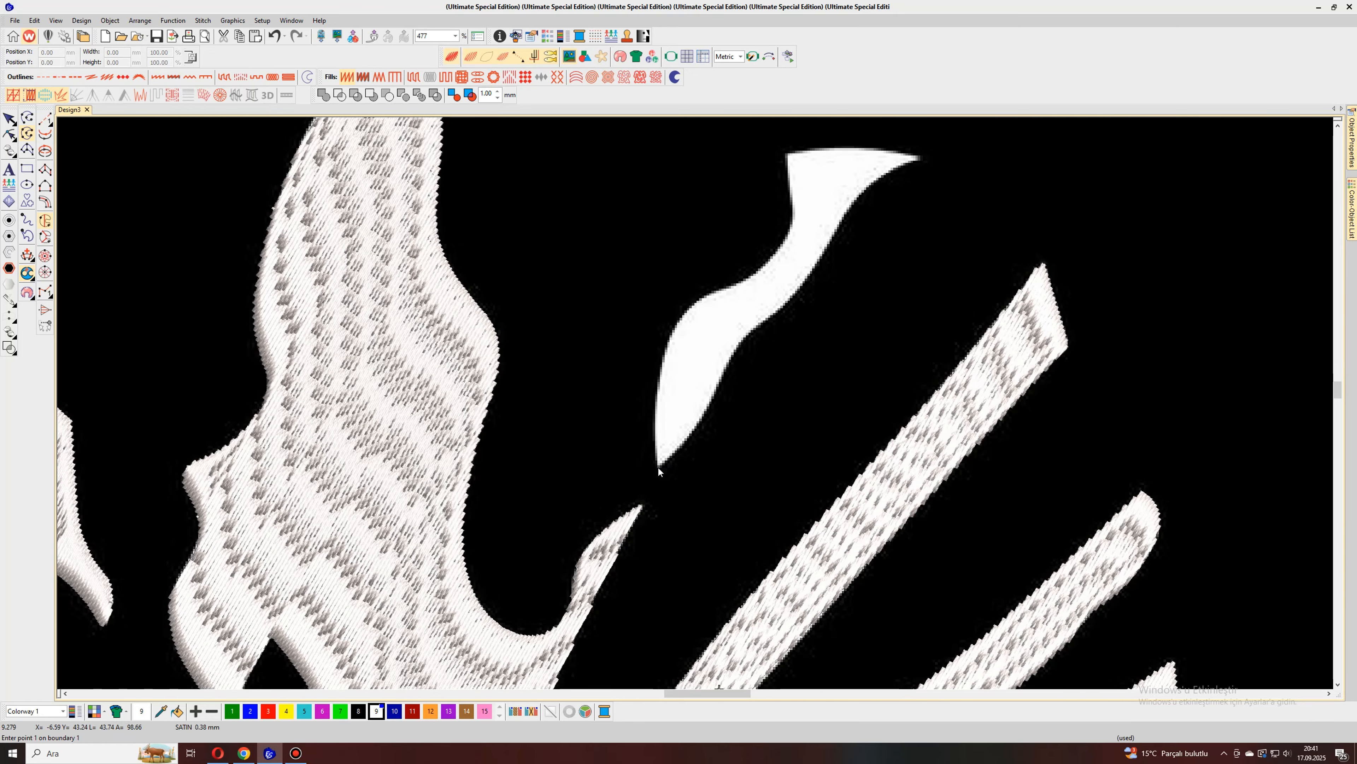
click(690, 432)
click(722, 378)
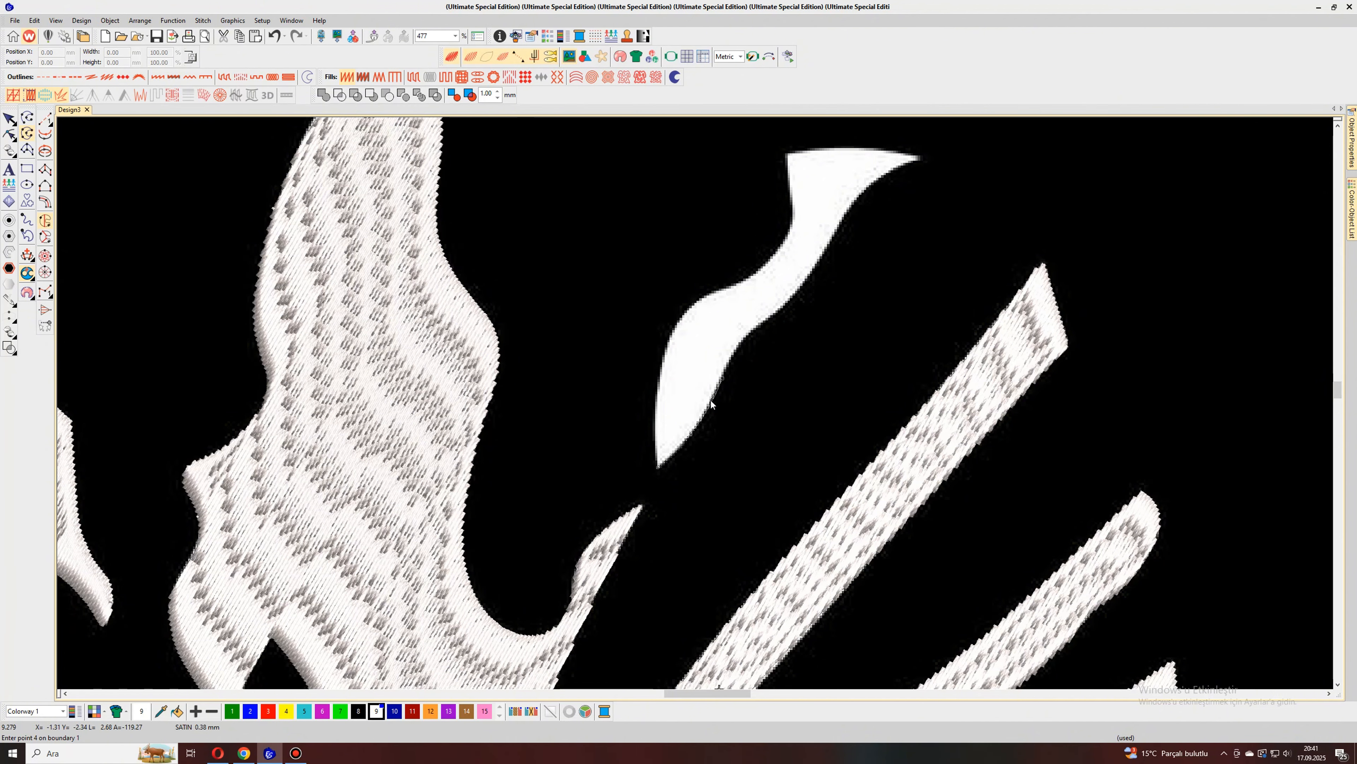
click(741, 343)
click(781, 308)
click(826, 253)
click(857, 196)
click(891, 171)
click(919, 157)
click(817, 149)
click(787, 155)
click(791, 205)
Step: Trace the detached flame piece's left edge down to its lower point and generate its stitches
click(784, 236)
click(753, 275)
click(716, 289)
click(679, 317)
click(660, 380)
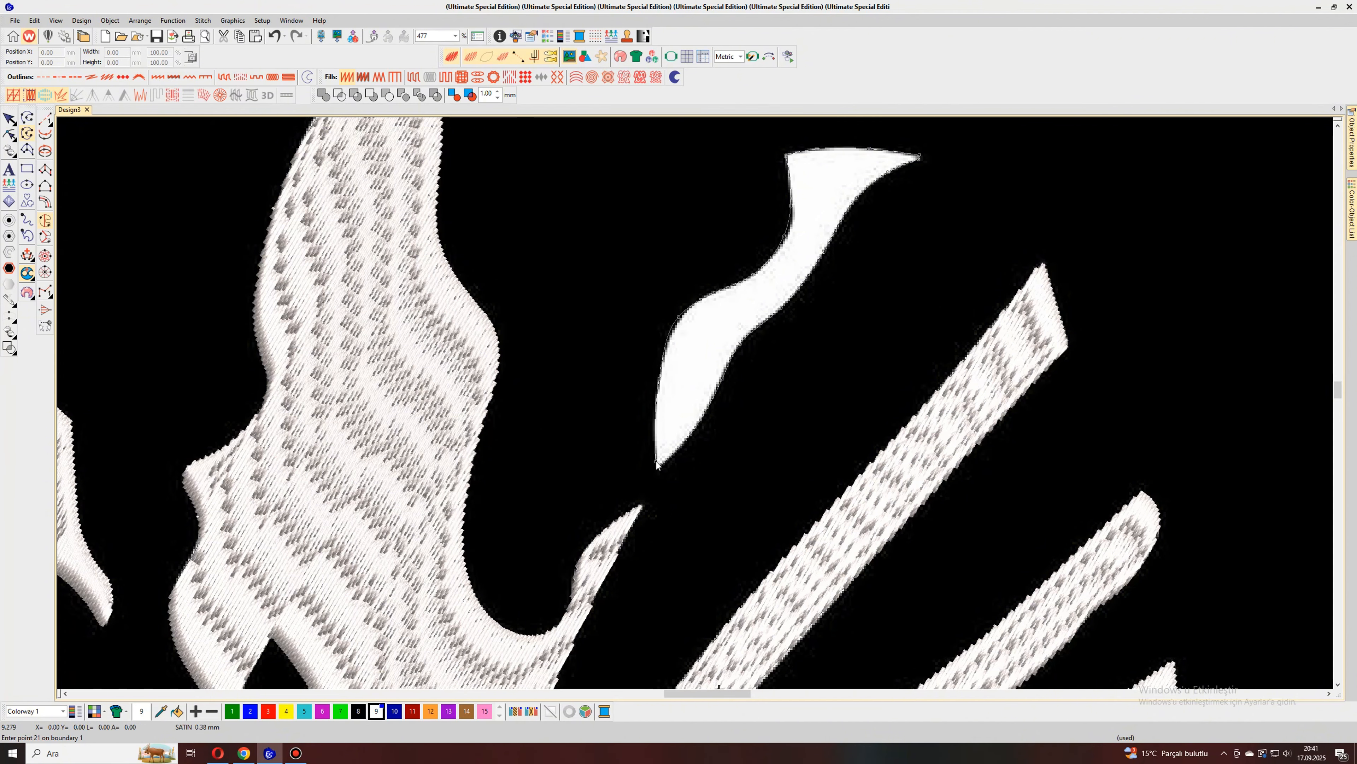
scroll(656, 461, down, 5)
key(Return)
Step: Start the cheek shape at its outer upper tip and trace its upper edge under the yellow eye to the inner corner
scroll(695, 405, down, 4)
scroll(701, 467, up, 5)
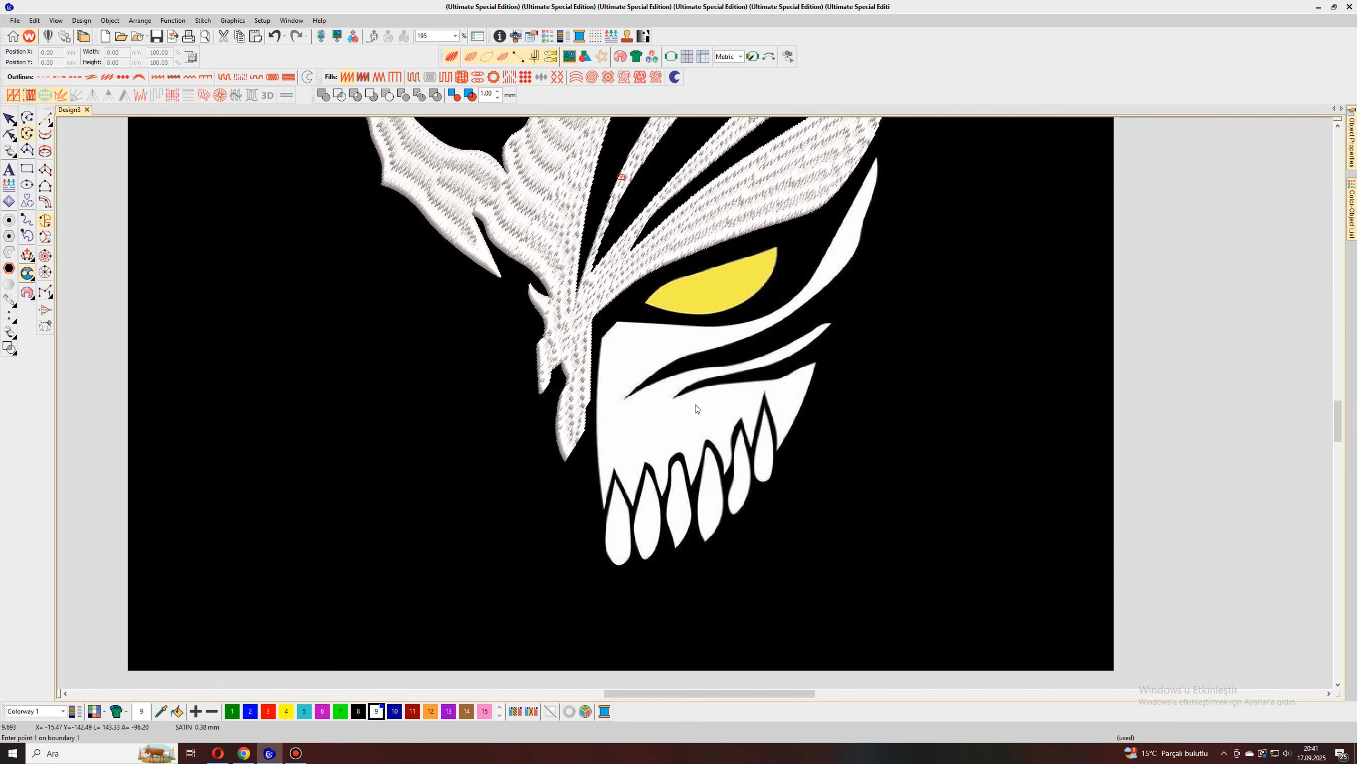
scroll(694, 413, up, 6)
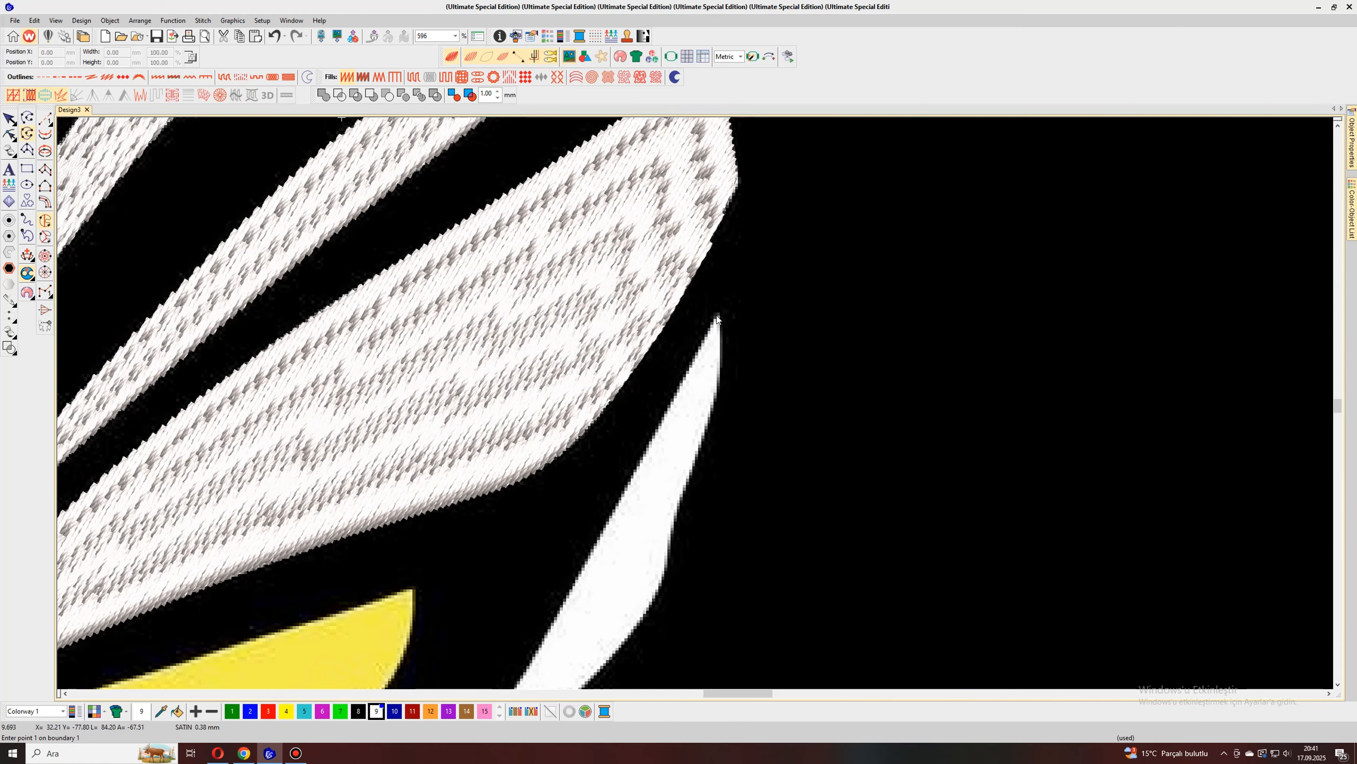
click(717, 316)
scroll(693, 416, down, 4)
scroll(697, 416, up, 2)
click(706, 393)
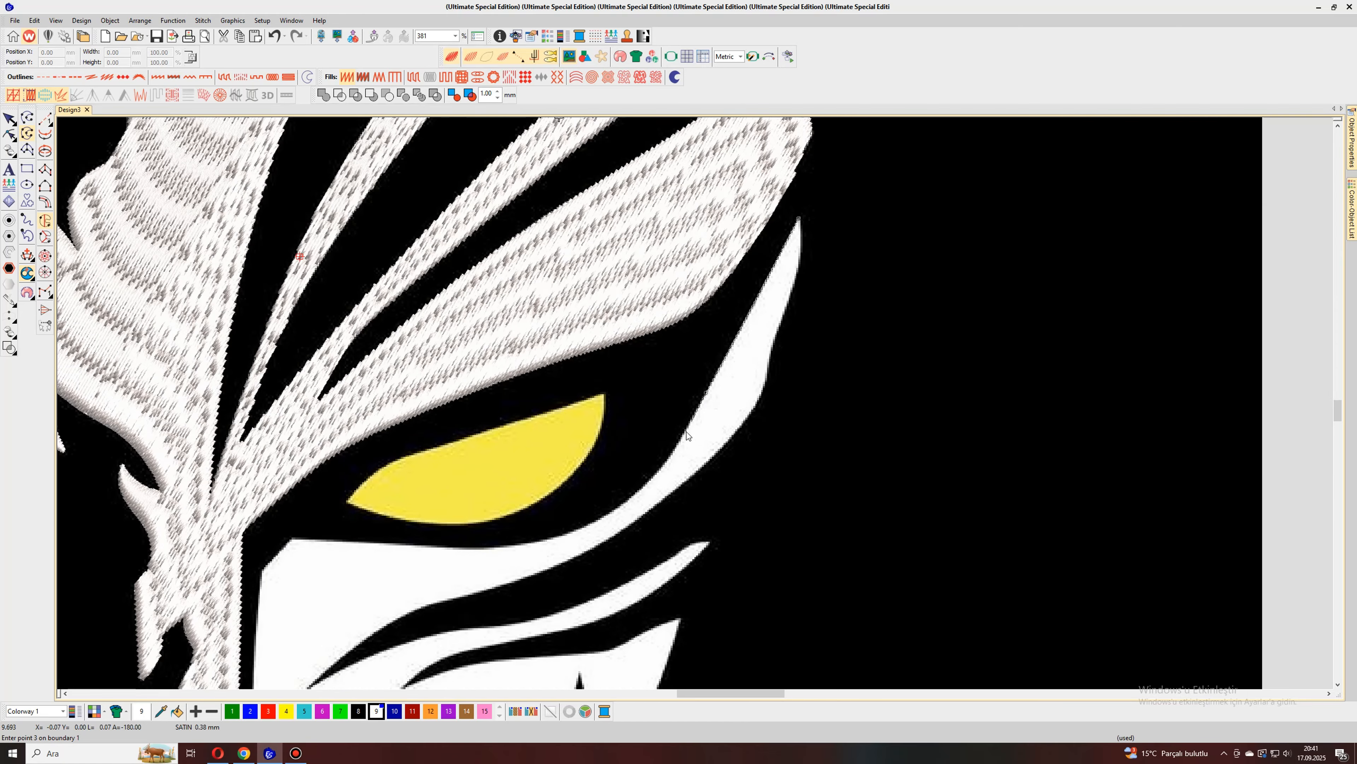
click(669, 463)
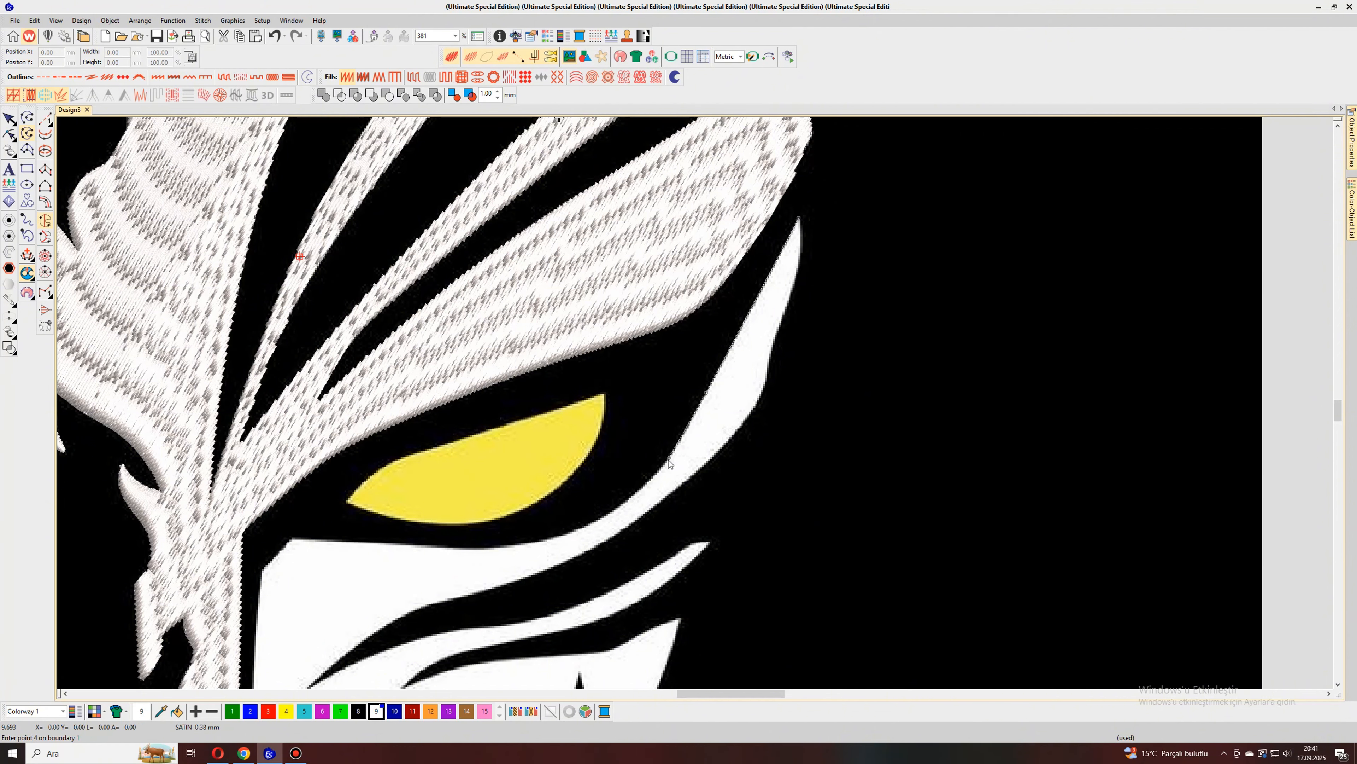
click(643, 488)
click(585, 524)
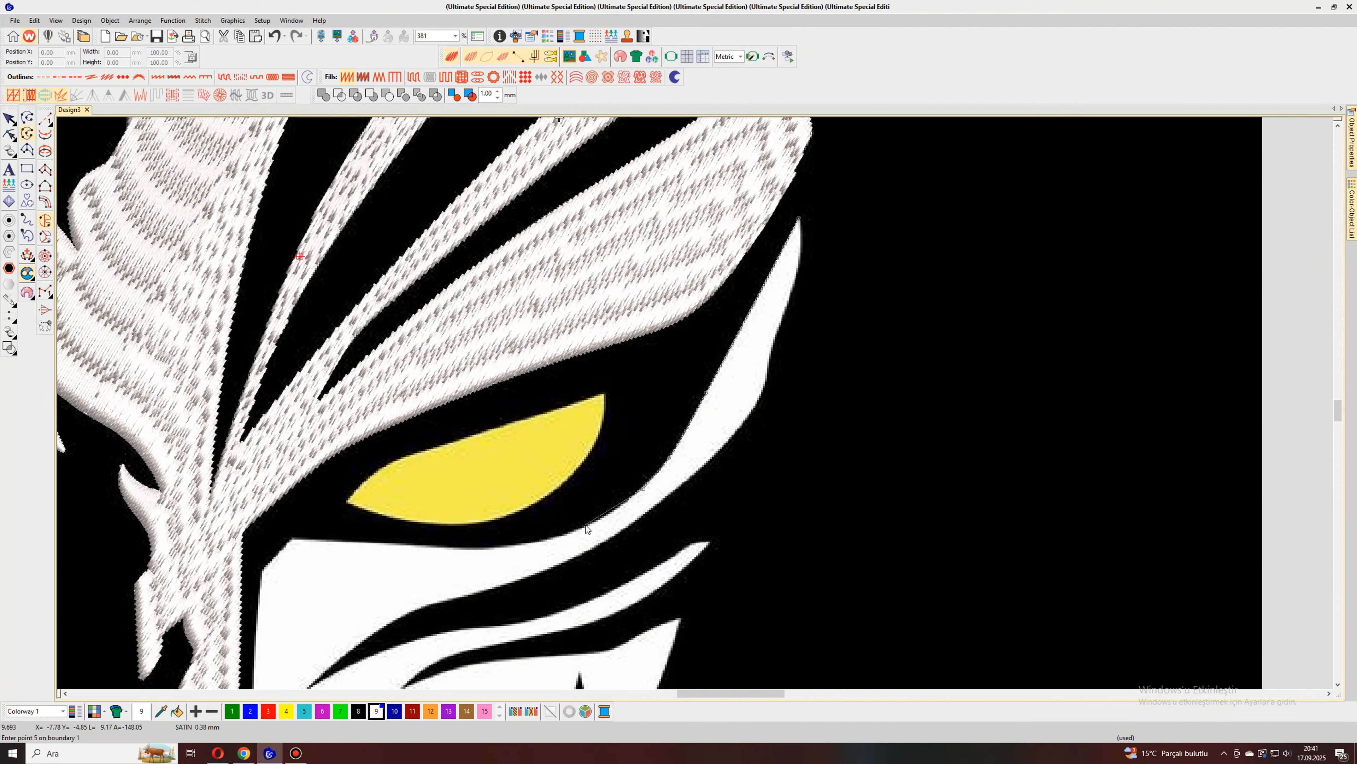
click(501, 545)
click(398, 544)
click(292, 538)
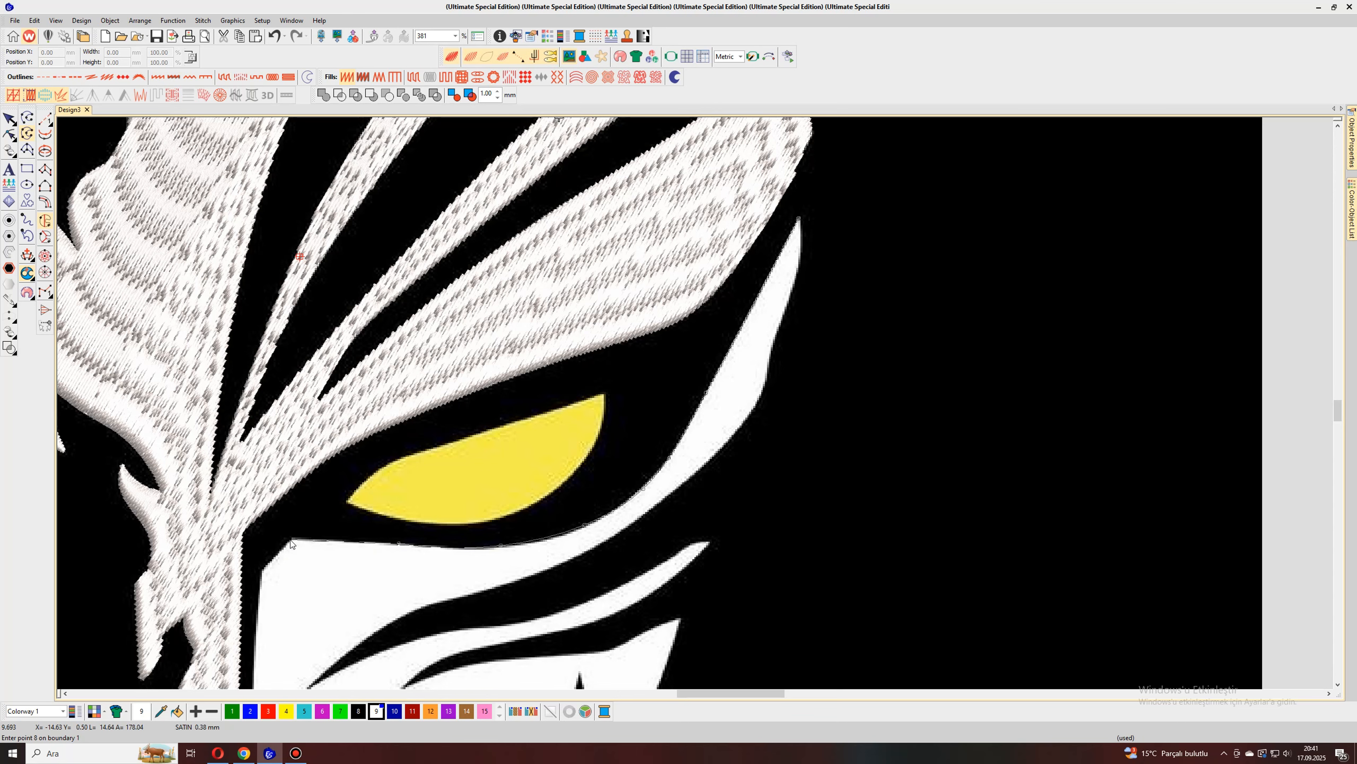
click(262, 571)
Step: Trace the cheek's long inner edge beside the nose down to its lower point
scroll(262, 572, down, 2)
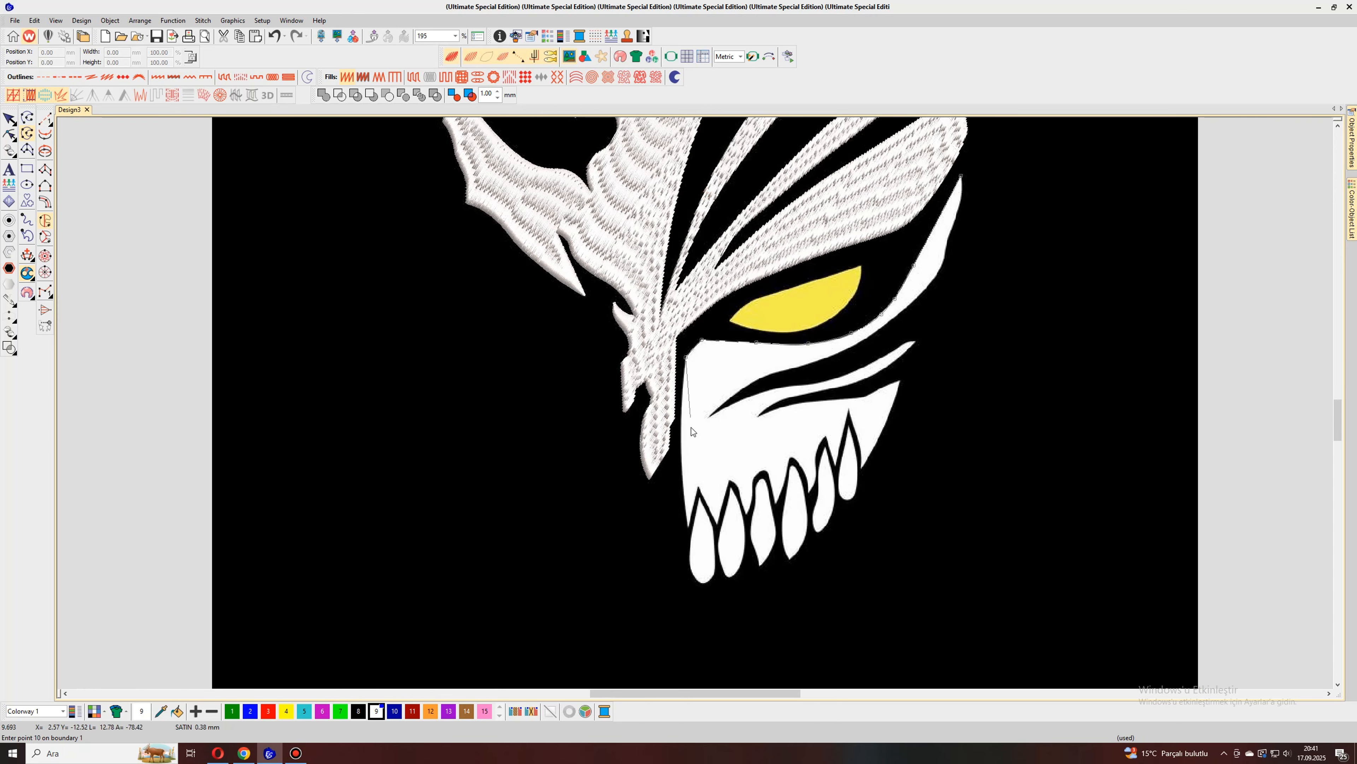
scroll(692, 428, up, 2)
click(686, 304)
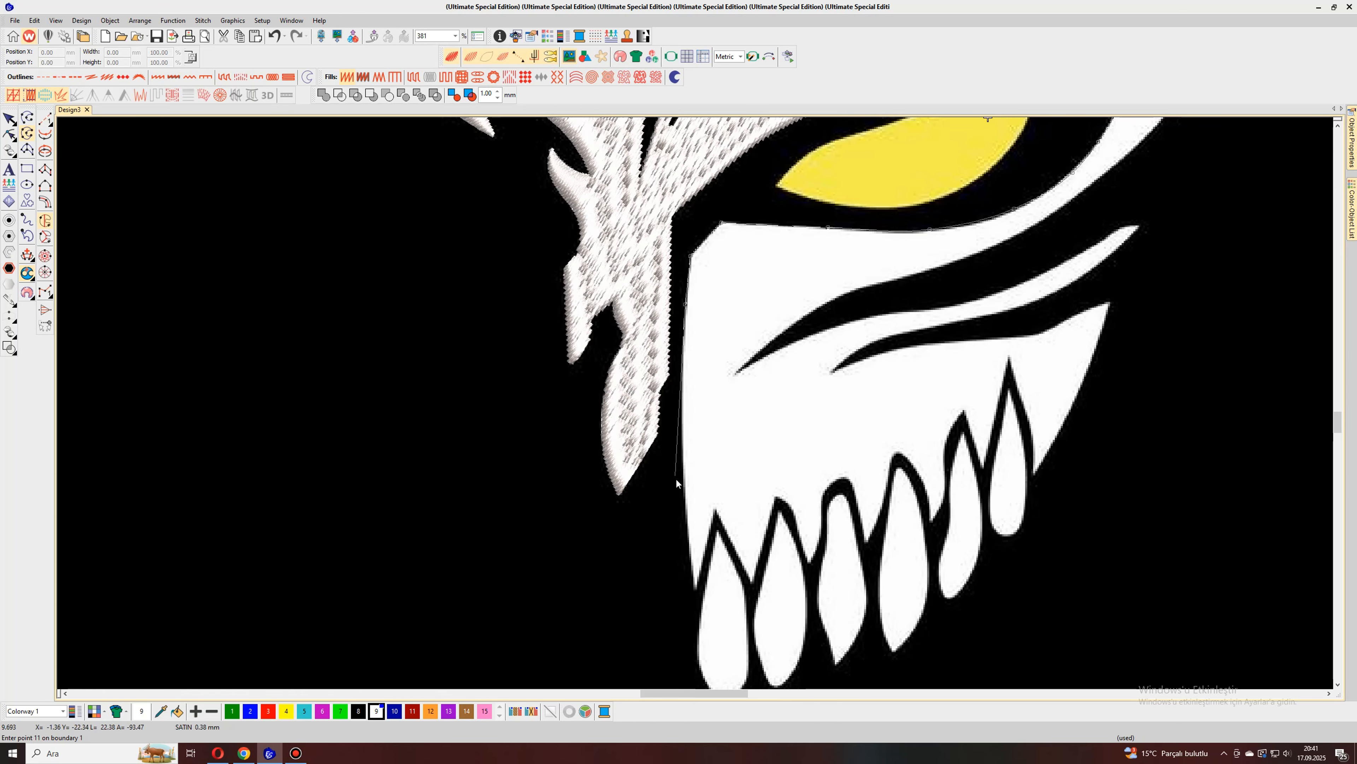
click(685, 491)
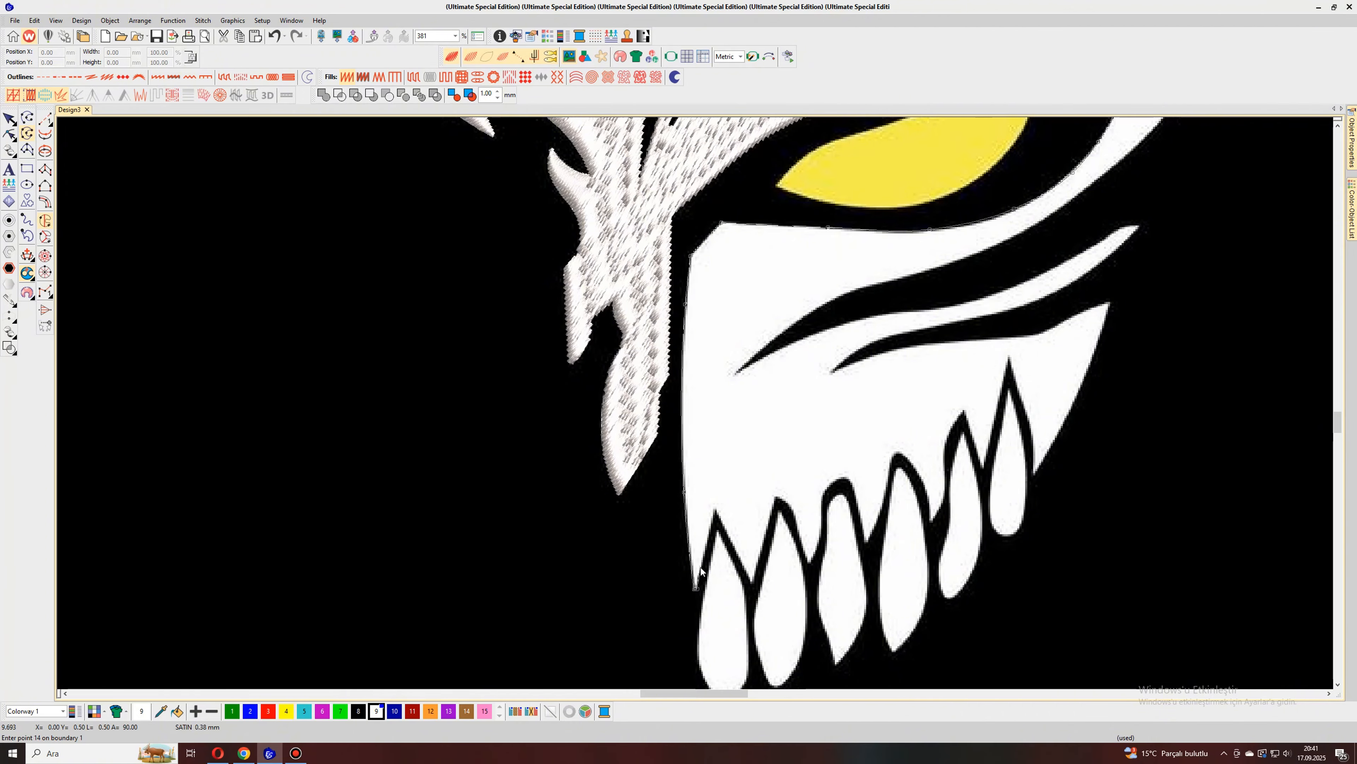
Step: Trace the cheek's lower edge over the first two teeth from the nose side
click(714, 511)
click(751, 582)
click(754, 581)
click(776, 496)
click(790, 507)
click(799, 535)
click(806, 559)
Step: Trace the cheek's lower edge around the rounded arch above the third tooth
click(822, 513)
click(822, 500)
click(826, 486)
click(834, 479)
click(843, 477)
click(849, 482)
click(854, 489)
click(859, 513)
click(864, 541)
Step: Trace the cheek's lower edge around the arch above the fourth tooth
click(867, 540)
click(881, 511)
click(890, 478)
click(893, 457)
click(899, 454)
click(904, 455)
click(911, 463)
click(923, 483)
Step: Trace the cheek's edge over the fifth and sixth teeth and up the outer side to the jaw's upper tip
click(944, 456)
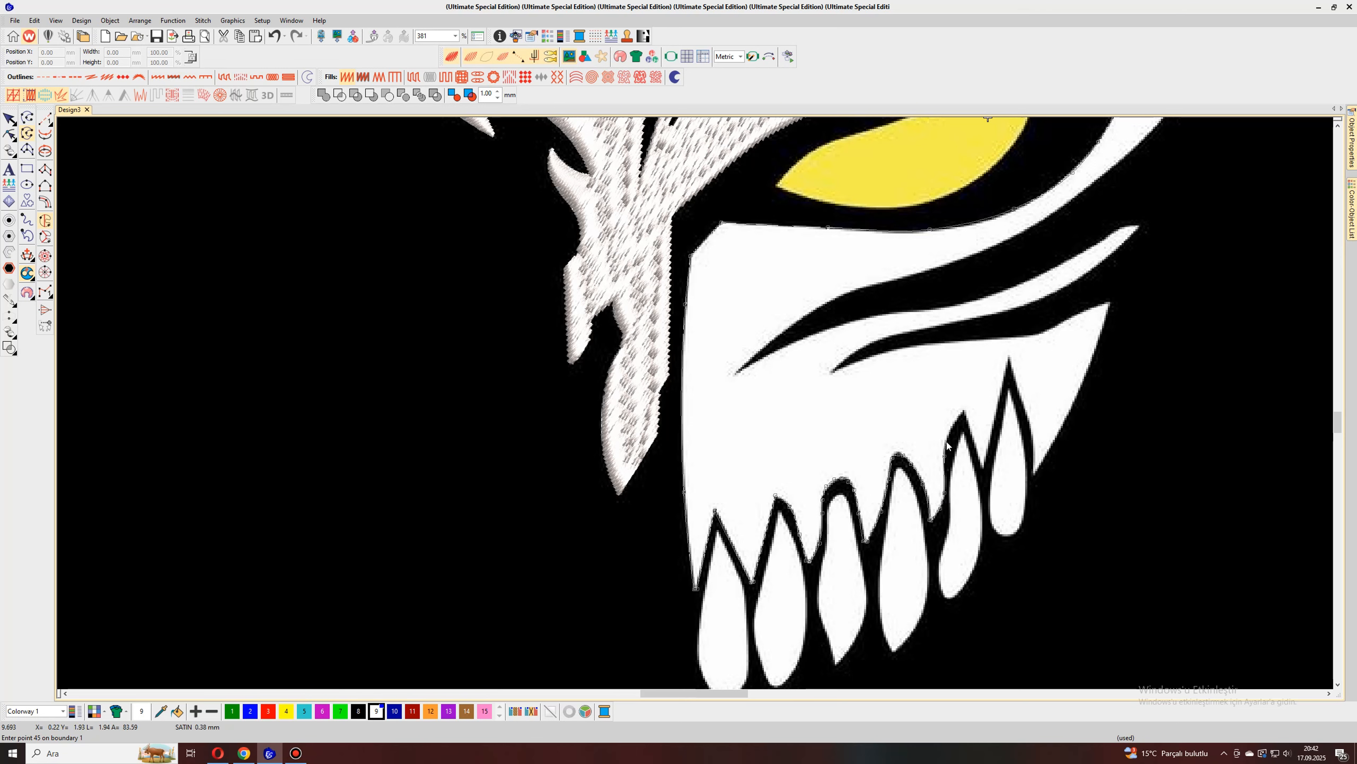
click(946, 440)
click(981, 465)
click(1009, 355)
click(1021, 400)
click(1033, 474)
click(1072, 409)
click(1110, 304)
Step: Trace the jaw's upper edge from its outer tip to the inner point of the lower dark gap
click(1098, 306)
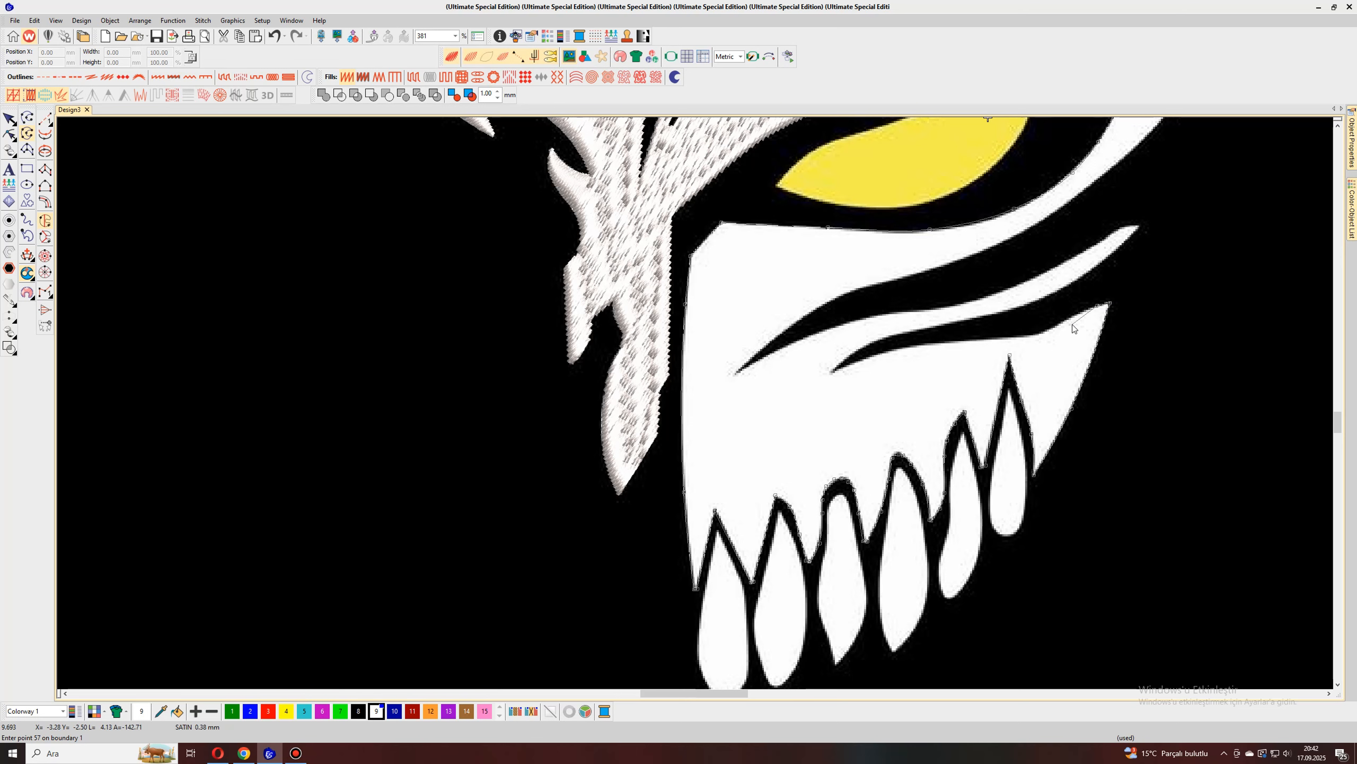
click(1059, 324)
click(1038, 334)
click(991, 338)
click(912, 345)
click(858, 359)
click(831, 371)
Step: Trace the narrow cheek stripe out to its tip and back along its upper edge to the upper gap's inner point
click(991, 316)
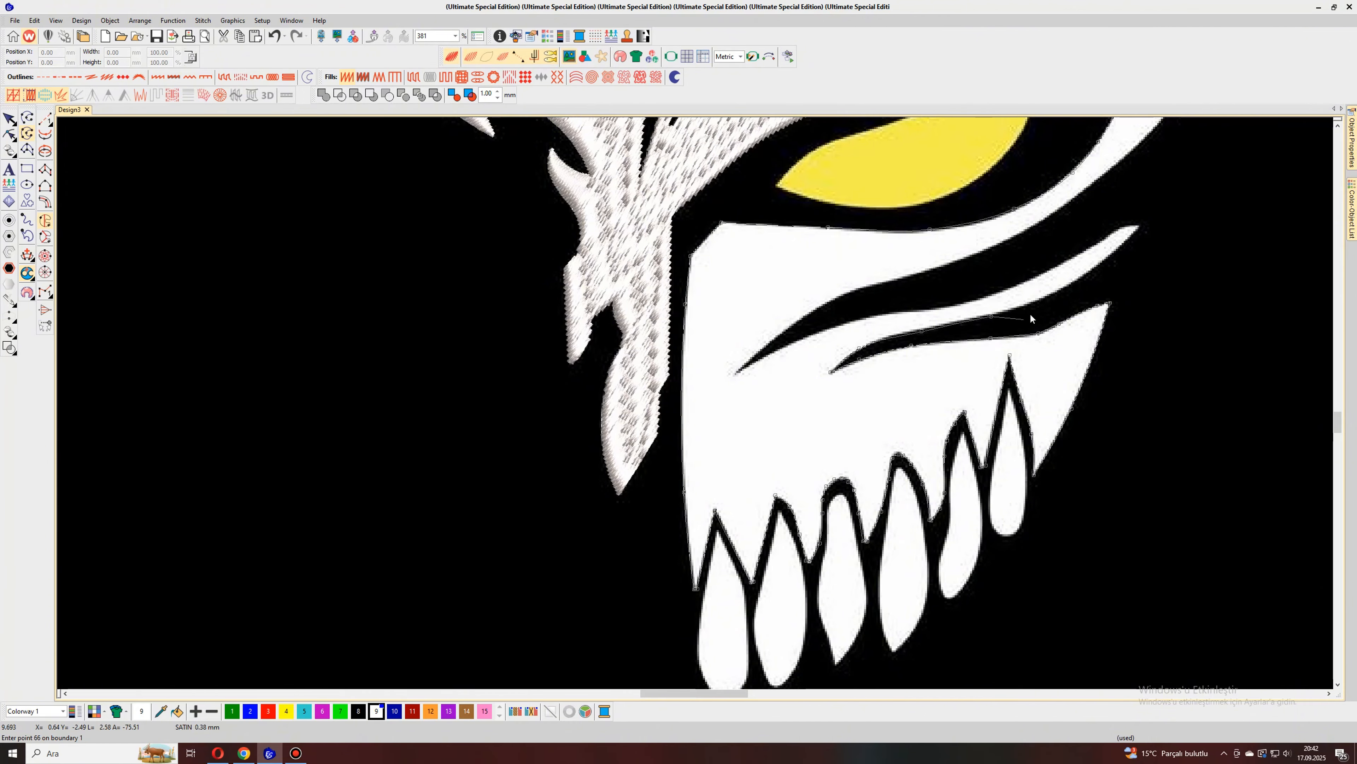
click(1068, 287)
click(1115, 249)
click(1020, 282)
click(962, 304)
click(804, 339)
click(736, 372)
Step: Trace the under-eye band's lower edge out to its upper tip and generate the cheek shape's stitches
click(912, 311)
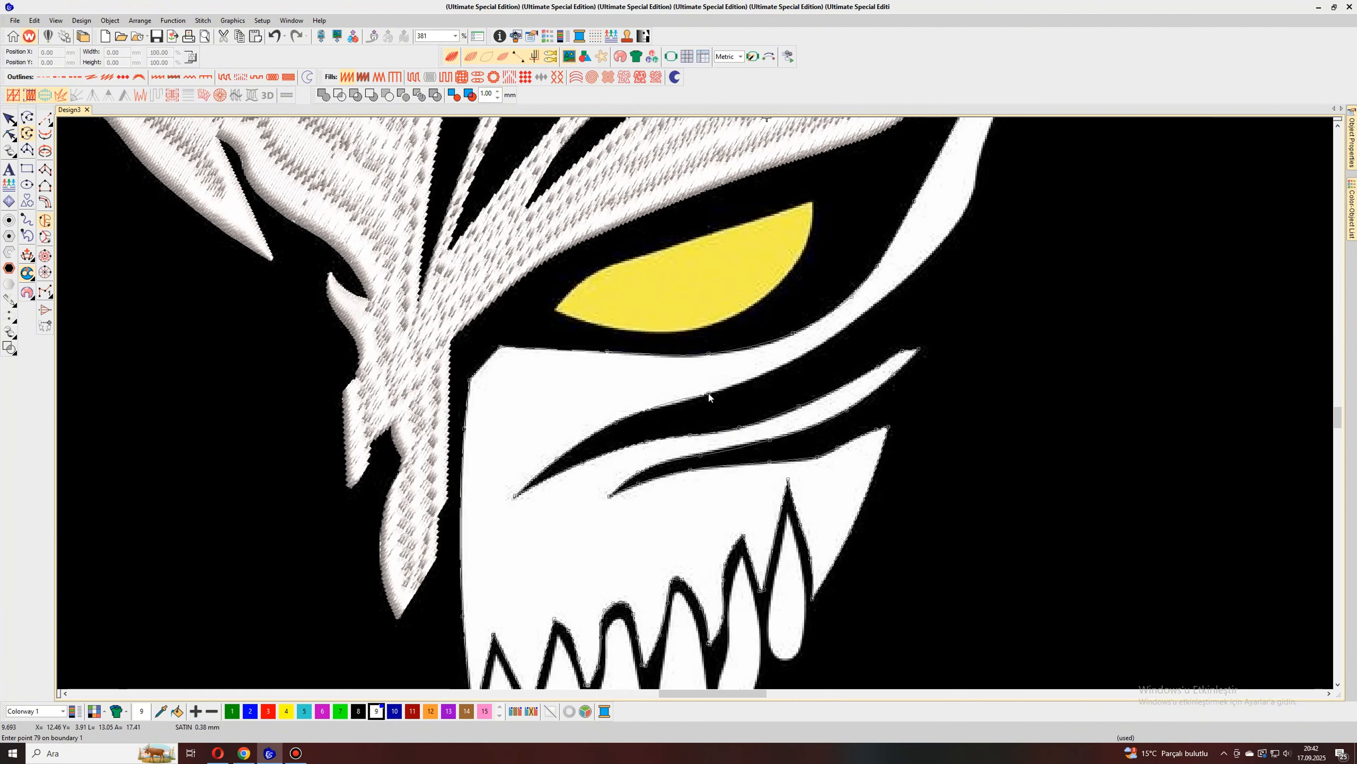
right_click(802, 355)
scroll(803, 355, down, 1)
scroll(742, 385, up, 1)
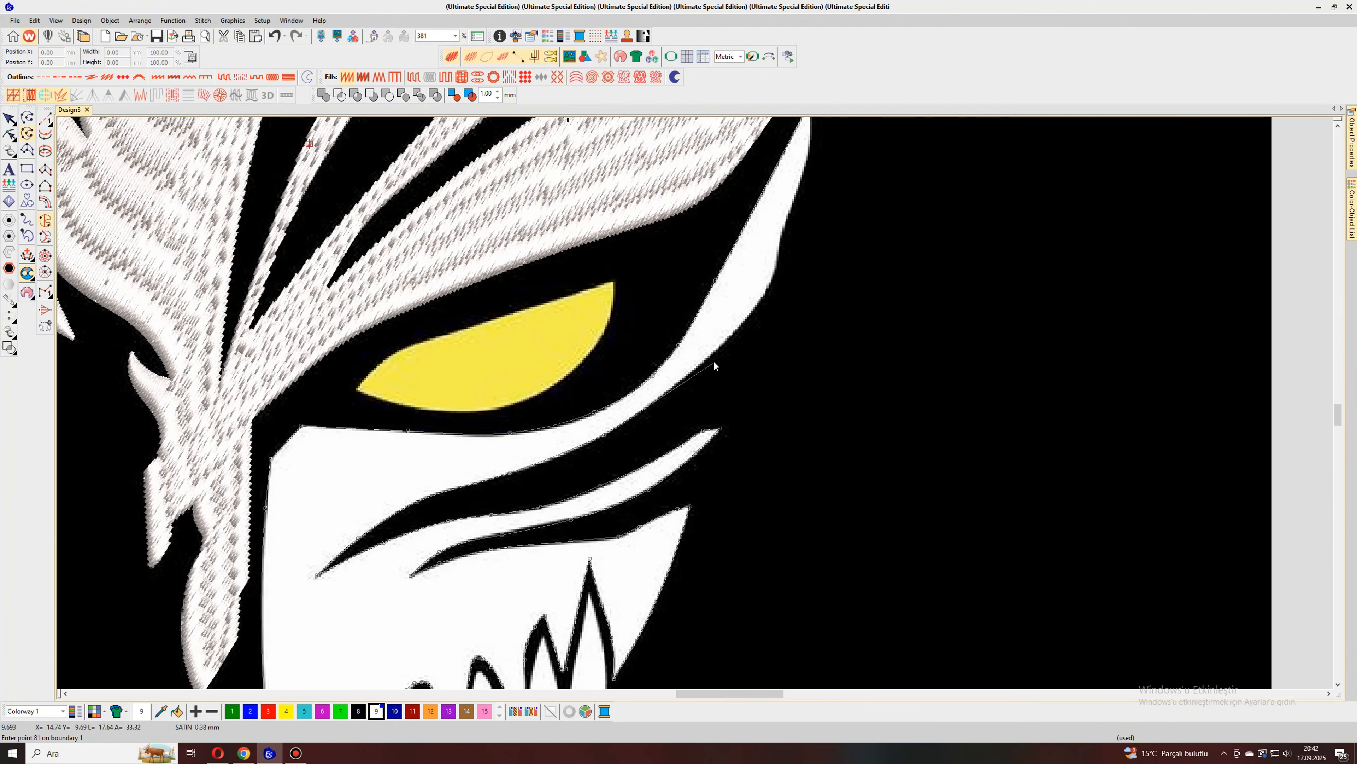
right_click(715, 351)
right_click(763, 294)
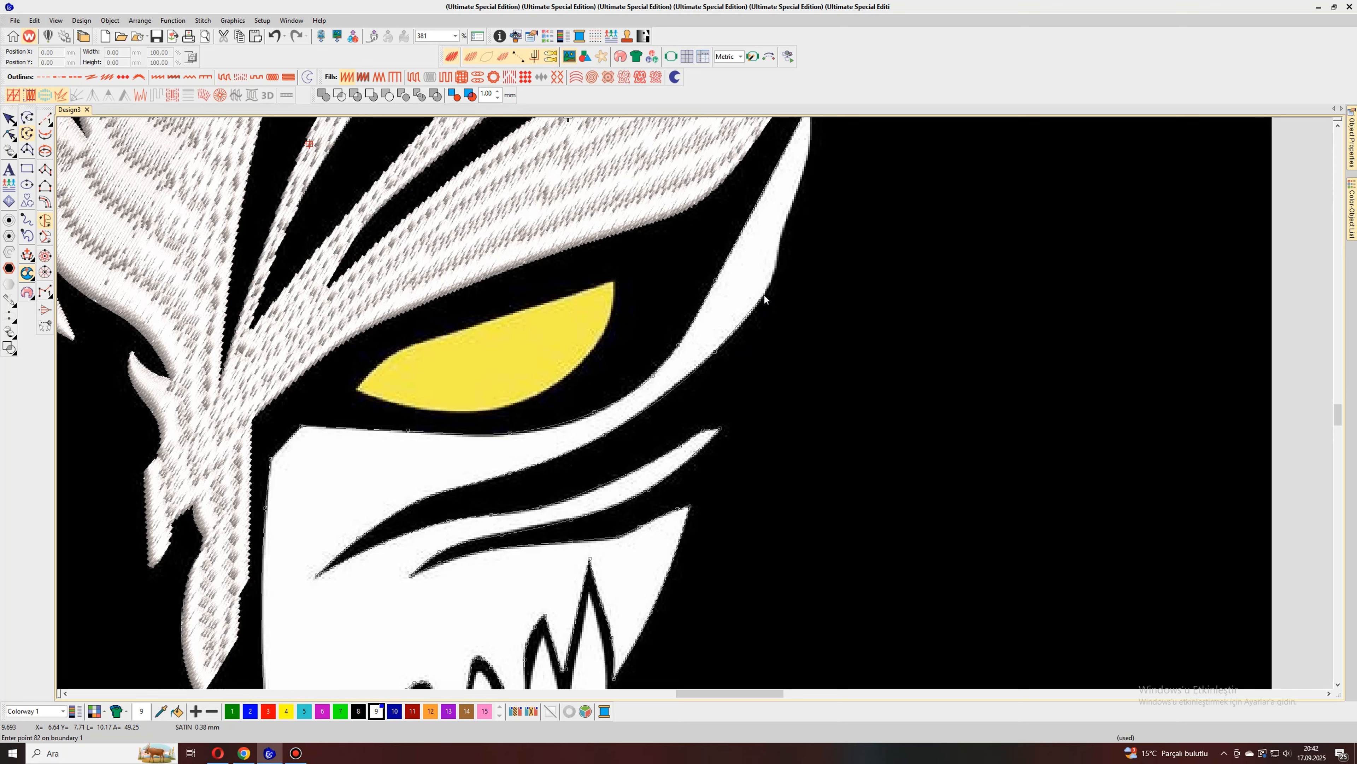
right_click(777, 268)
scroll(775, 273, down, 1)
scroll(698, 369, up, 1)
right_click(703, 392)
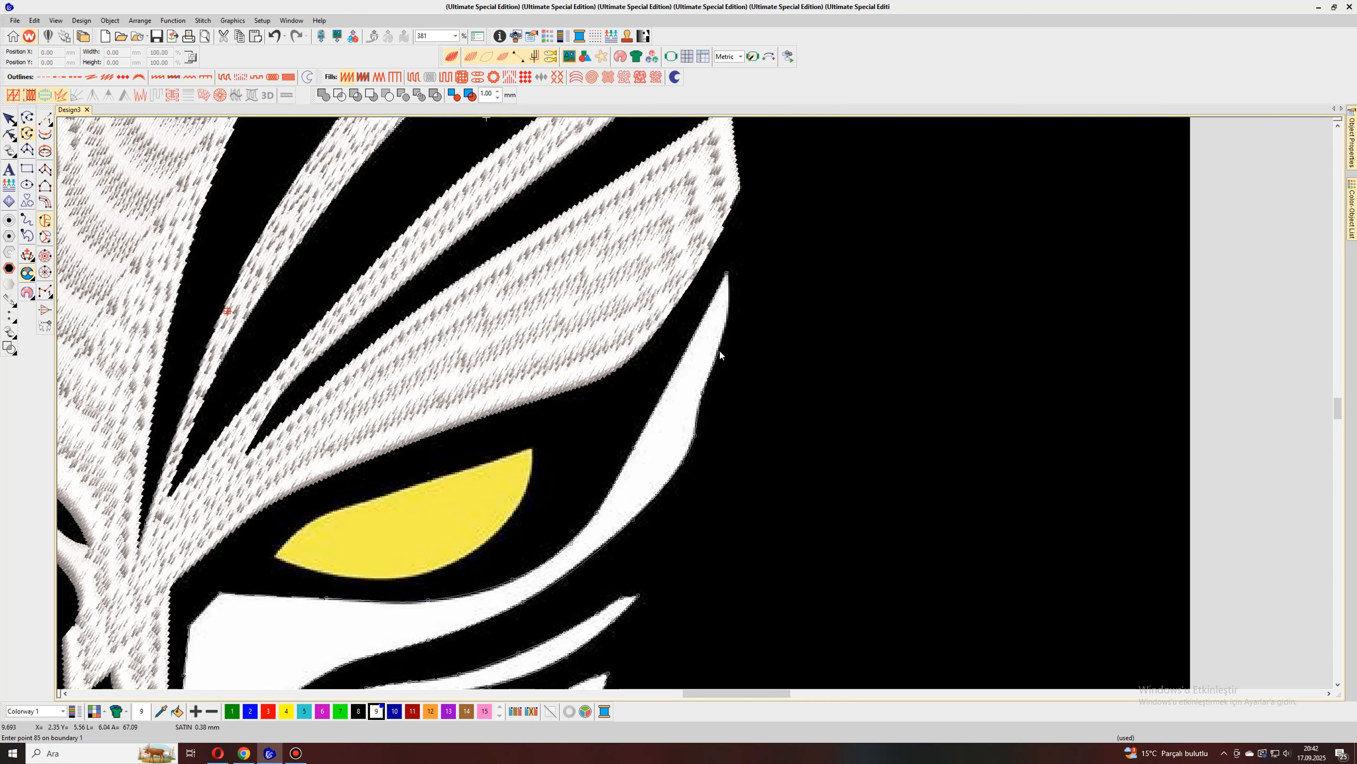
scroll(730, 279, down, 5)
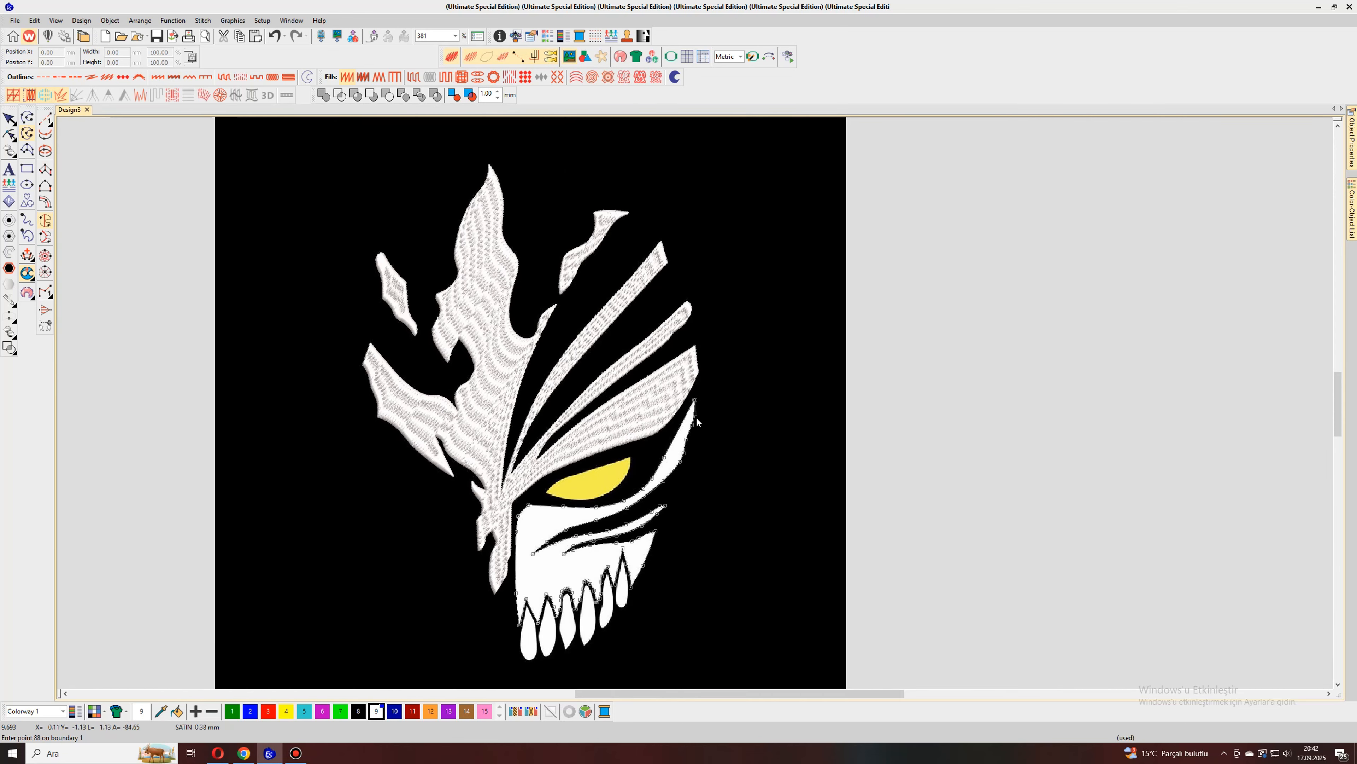
key(Return)
Step: Save the design as "Ichigo hollow mask" in the çizimler folder as a Wilcom EMB file
scroll(602, 516, down, 1)
scroll(696, 413, up, 3)
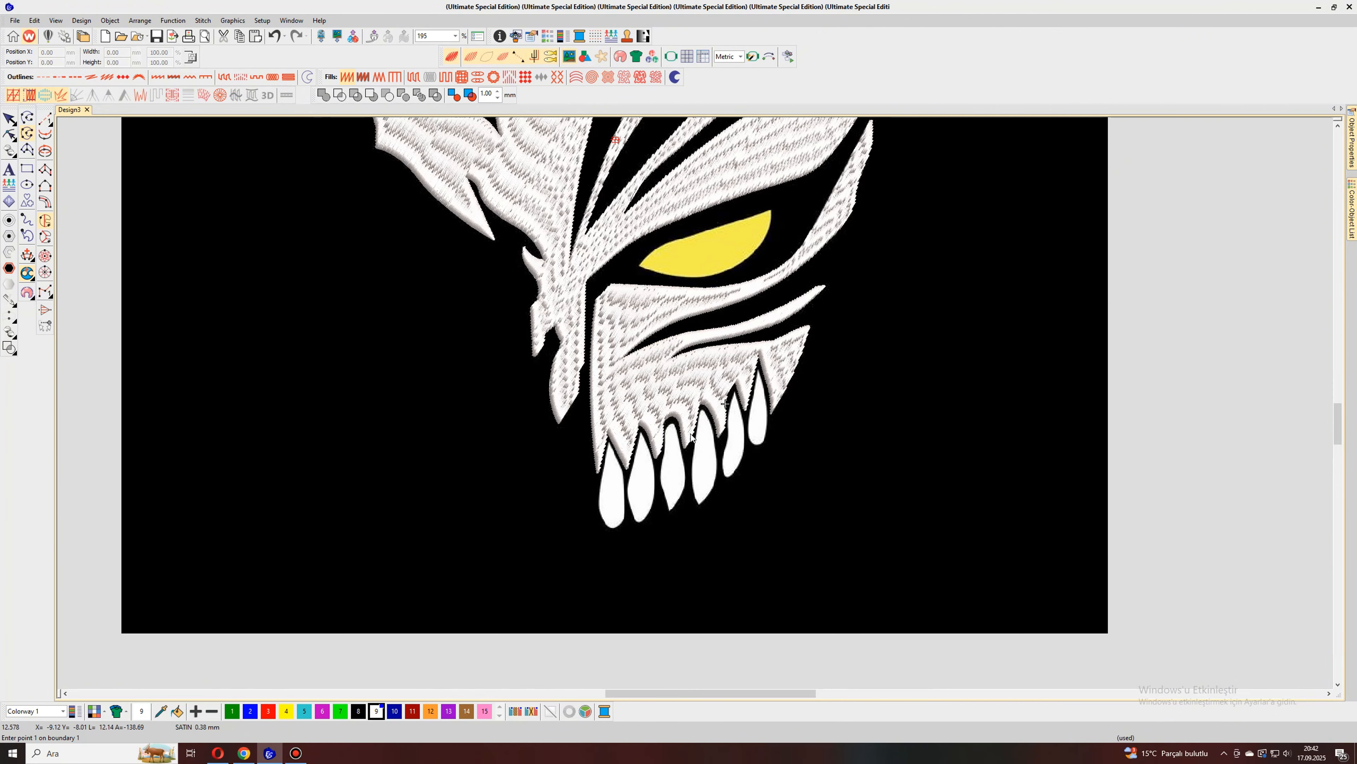
key(ctrl+s)
key(BackSpace)
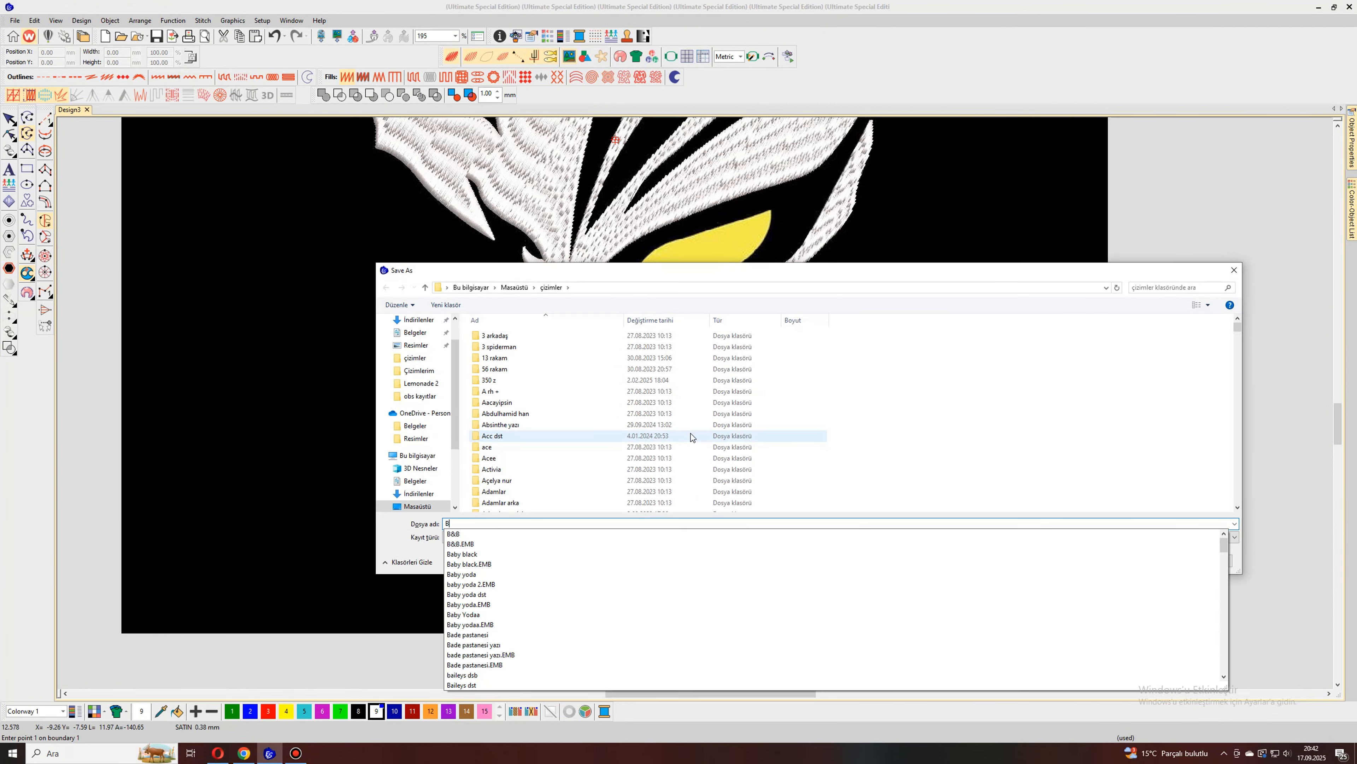
text(Ichigo hollow mask)
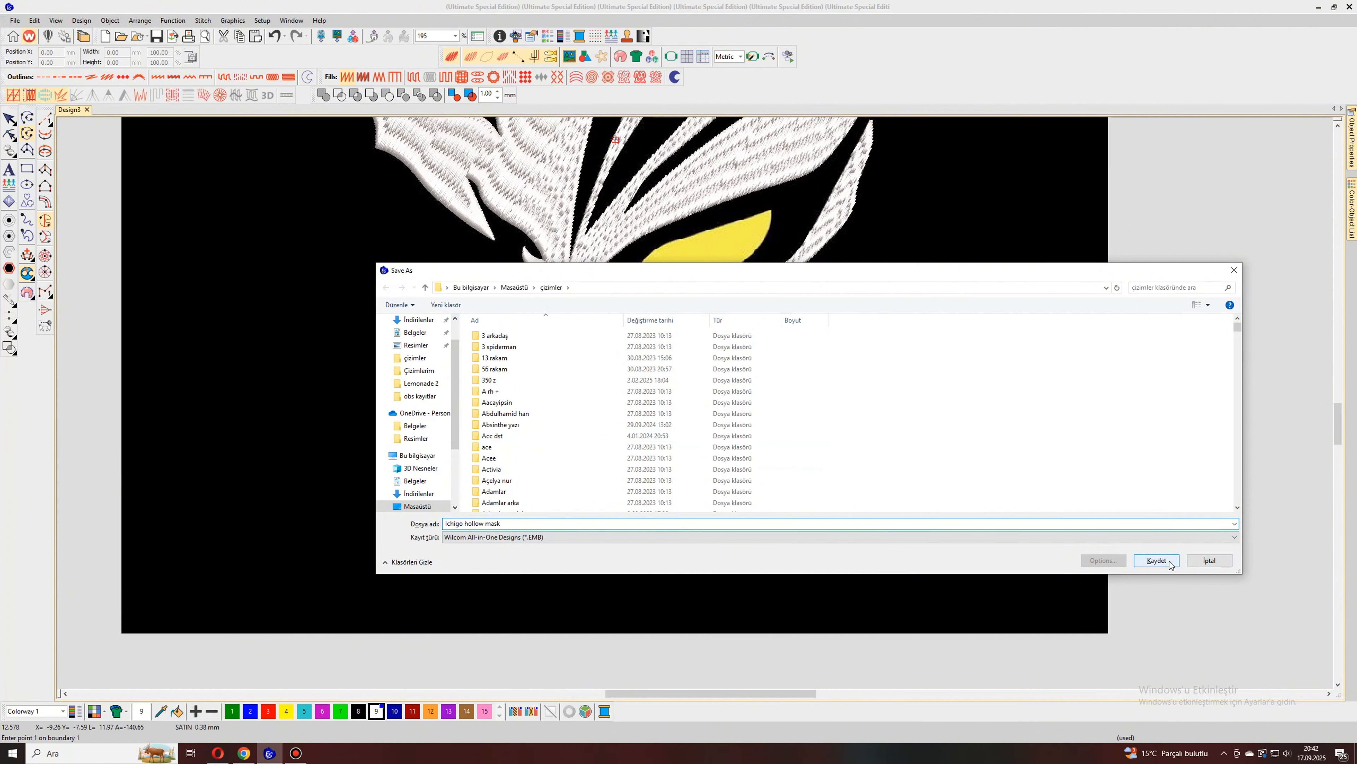
click(1156, 560)
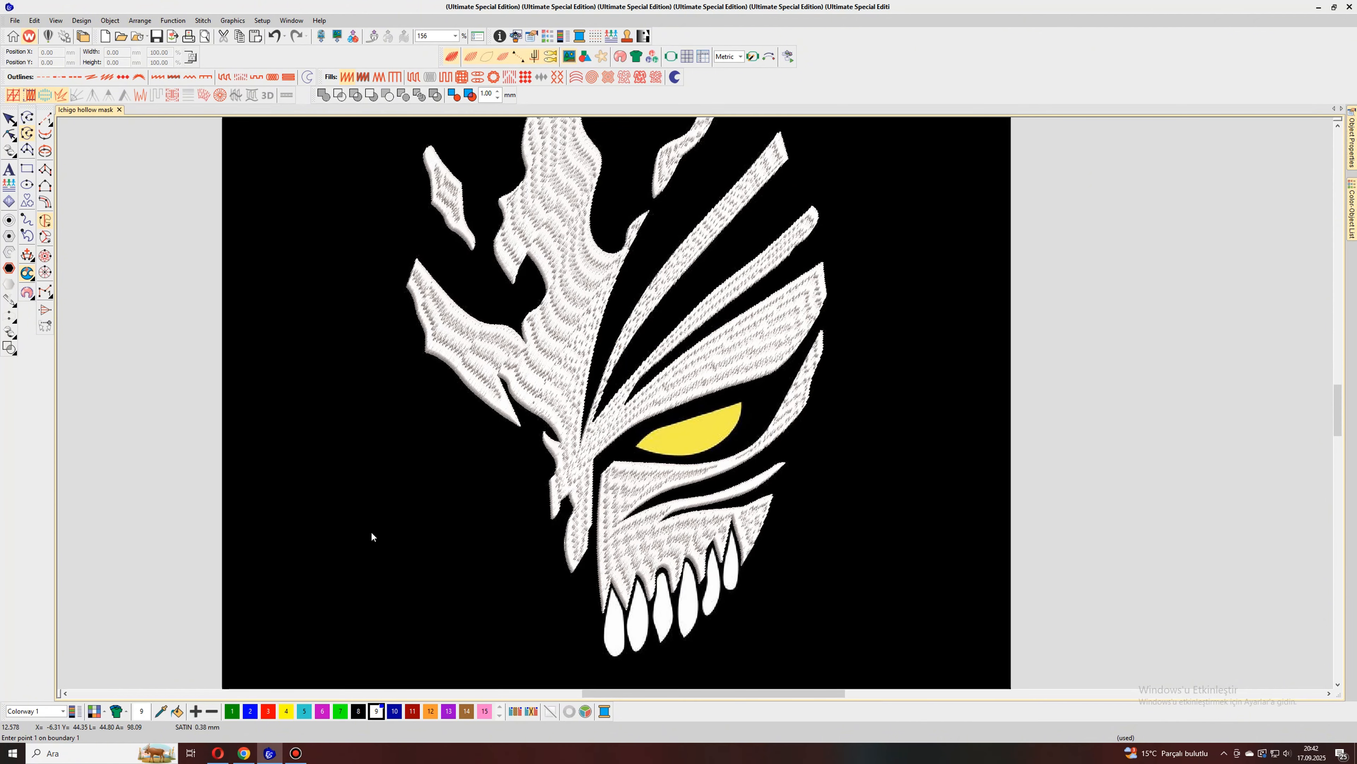
Step: Switch to yellow thread colour 4 and trace the eye's lower edge from its inner corner to the upper outer corner
click(287, 711)
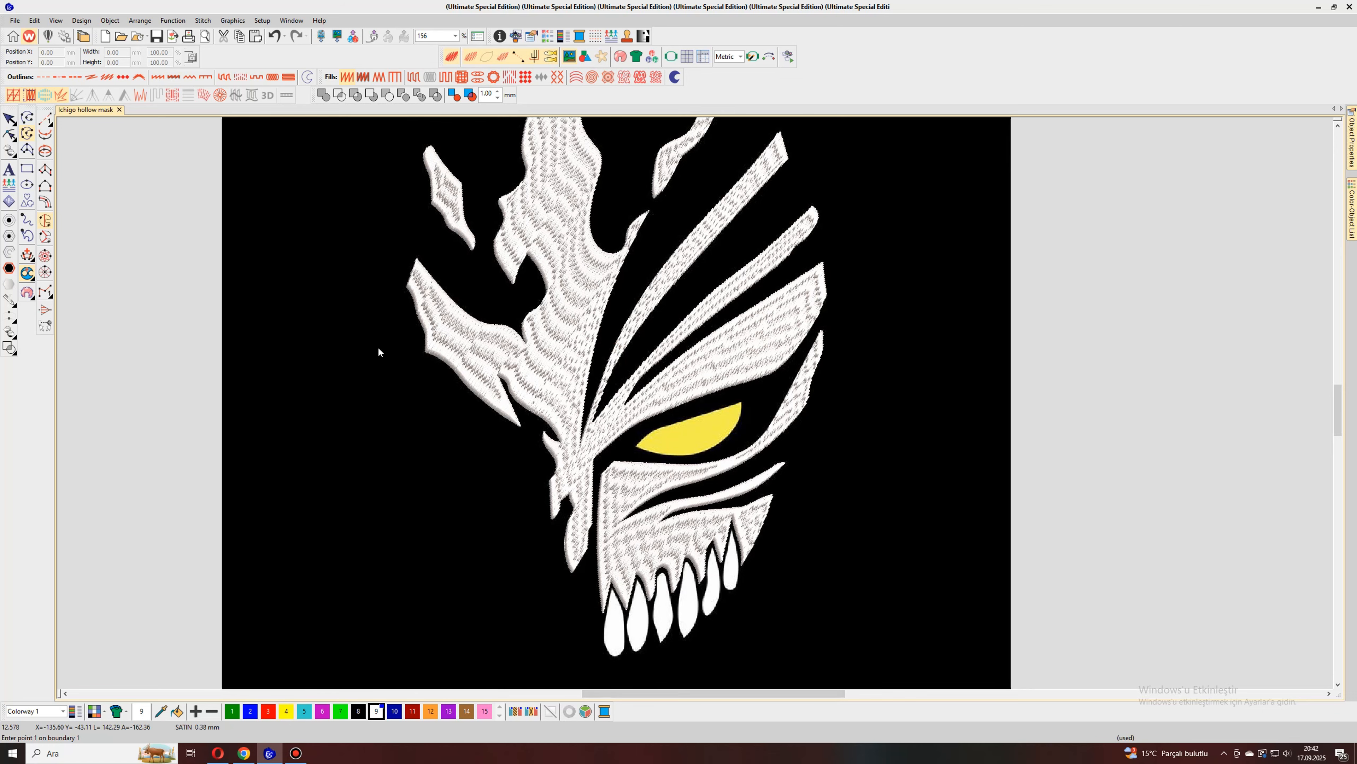
scroll(632, 423, up, 3)
click(595, 386)
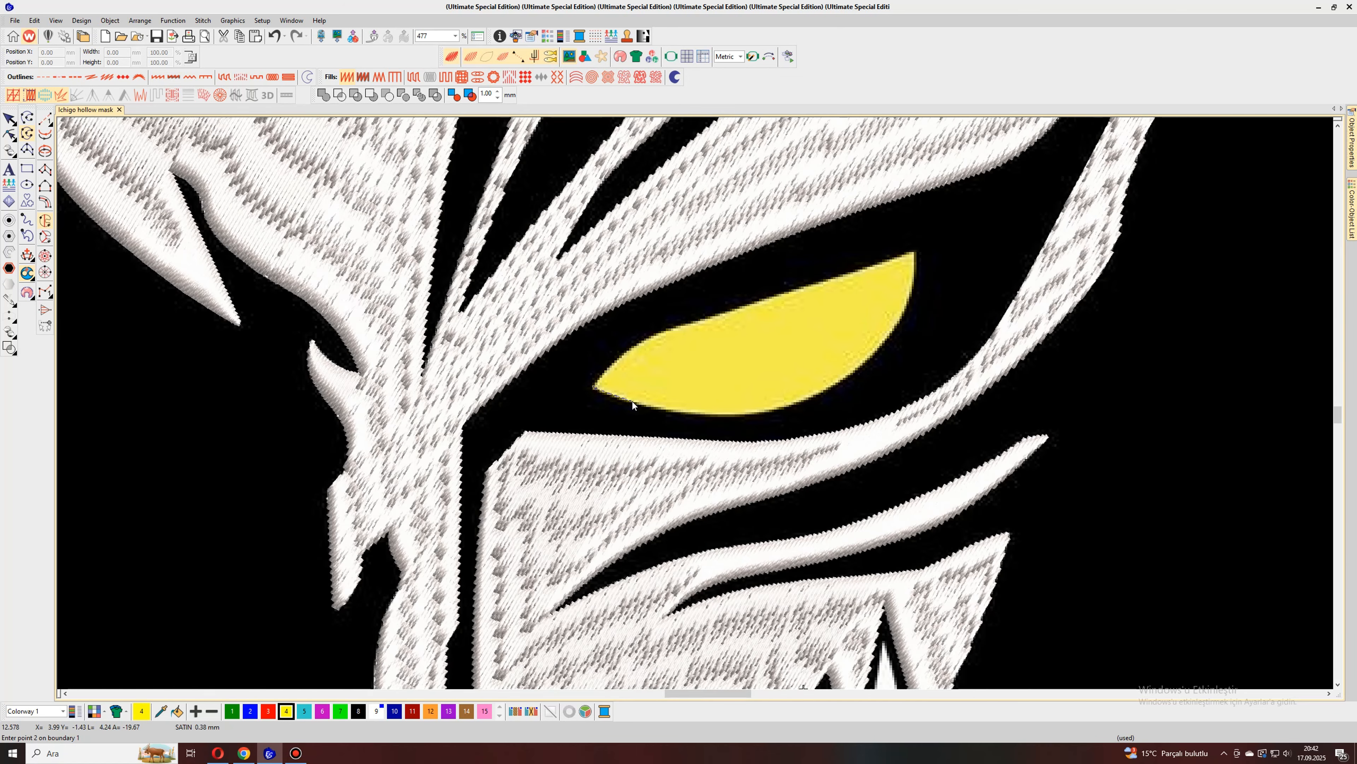
click(632, 401)
click(721, 415)
click(806, 399)
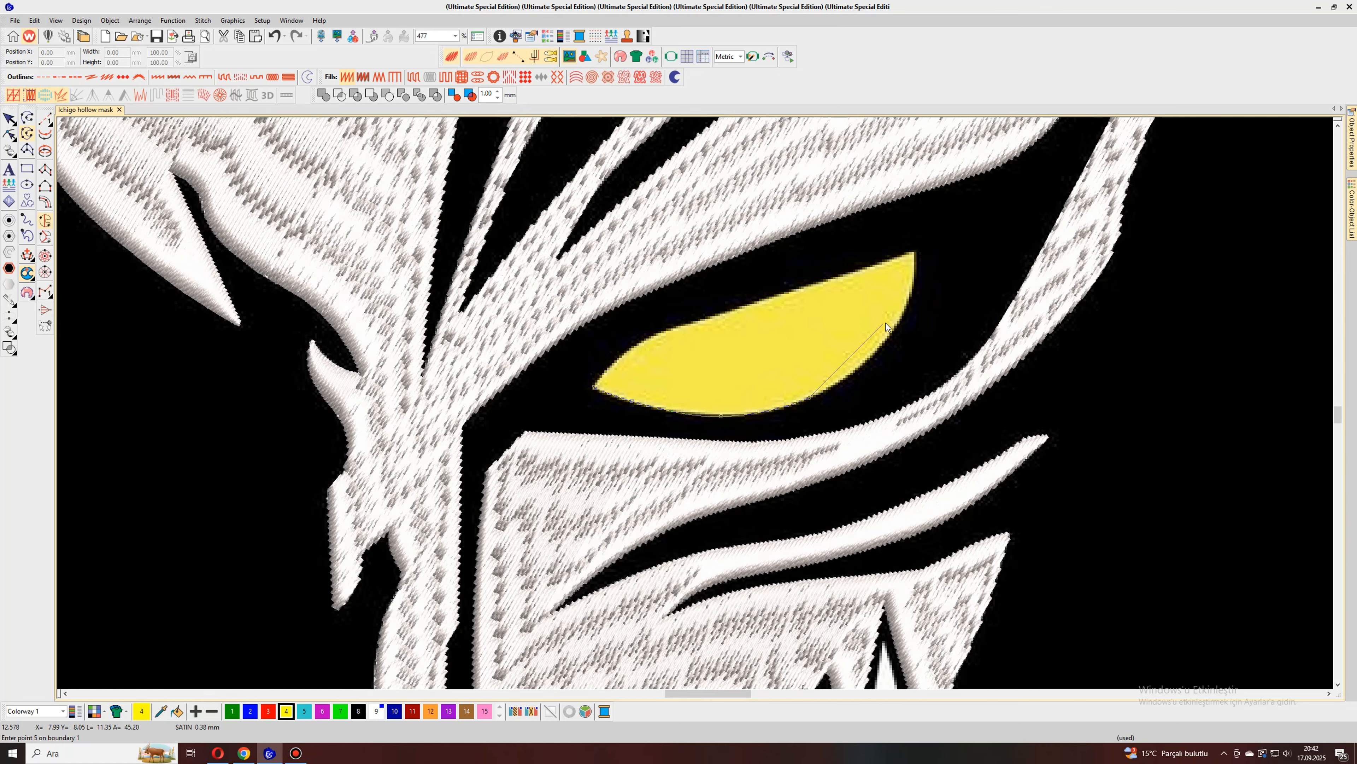
click(906, 309)
click(916, 251)
Step: Trace the eye's upper edge back to its inner corner and generate the yellow stitches
click(838, 278)
click(693, 322)
click(631, 346)
click(595, 384)
key(Return)
scroll(595, 386, down, 7)
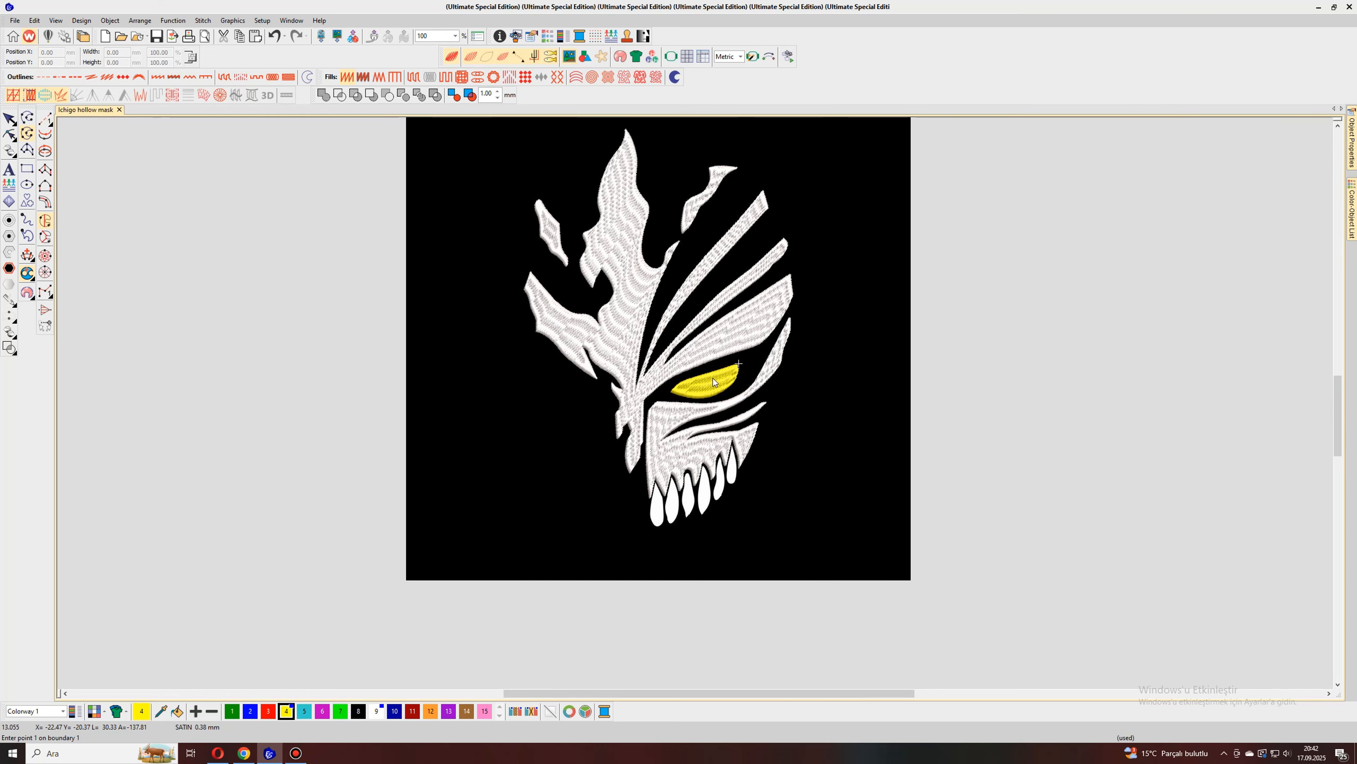
Step: Select all objects in the design and change their fill stitch type to Tatami
click(9, 119)
click(1351, 213)
key(ctrl+a)
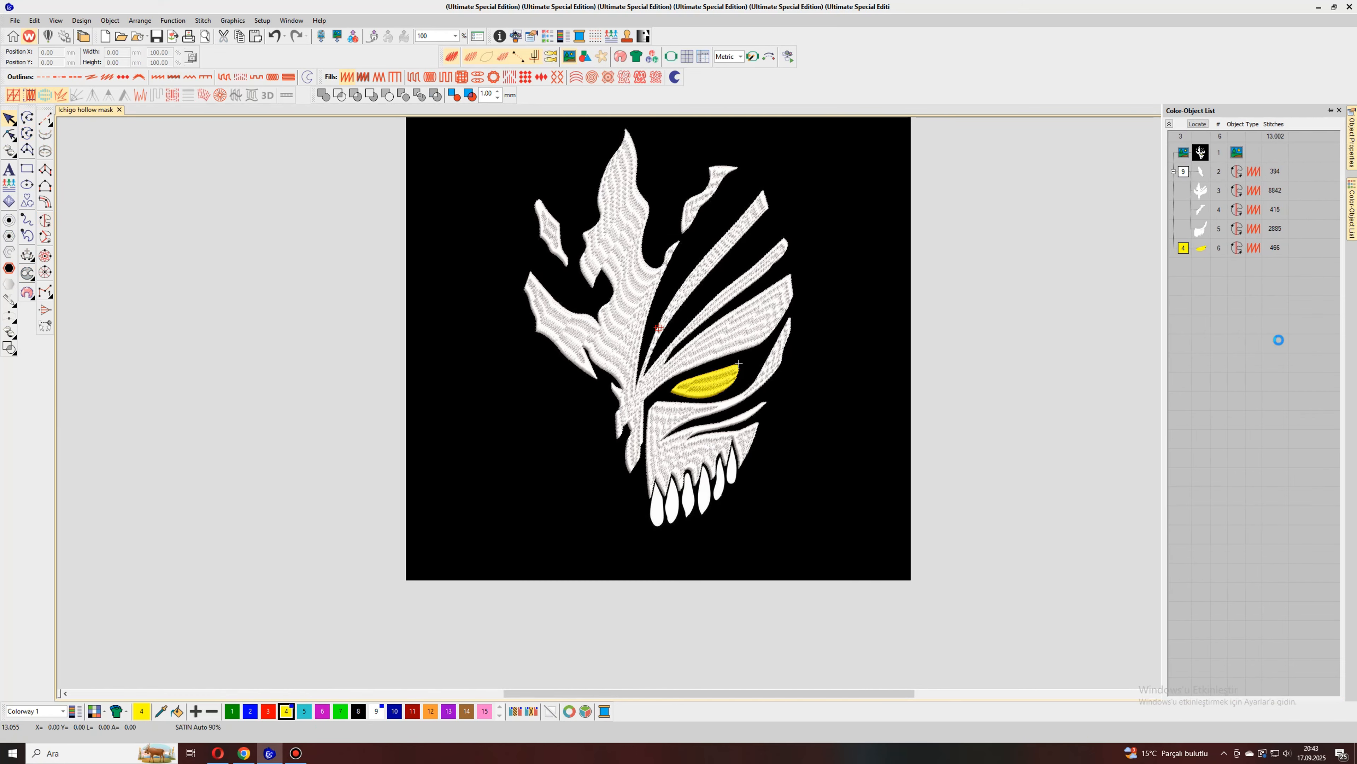
click(407, 79)
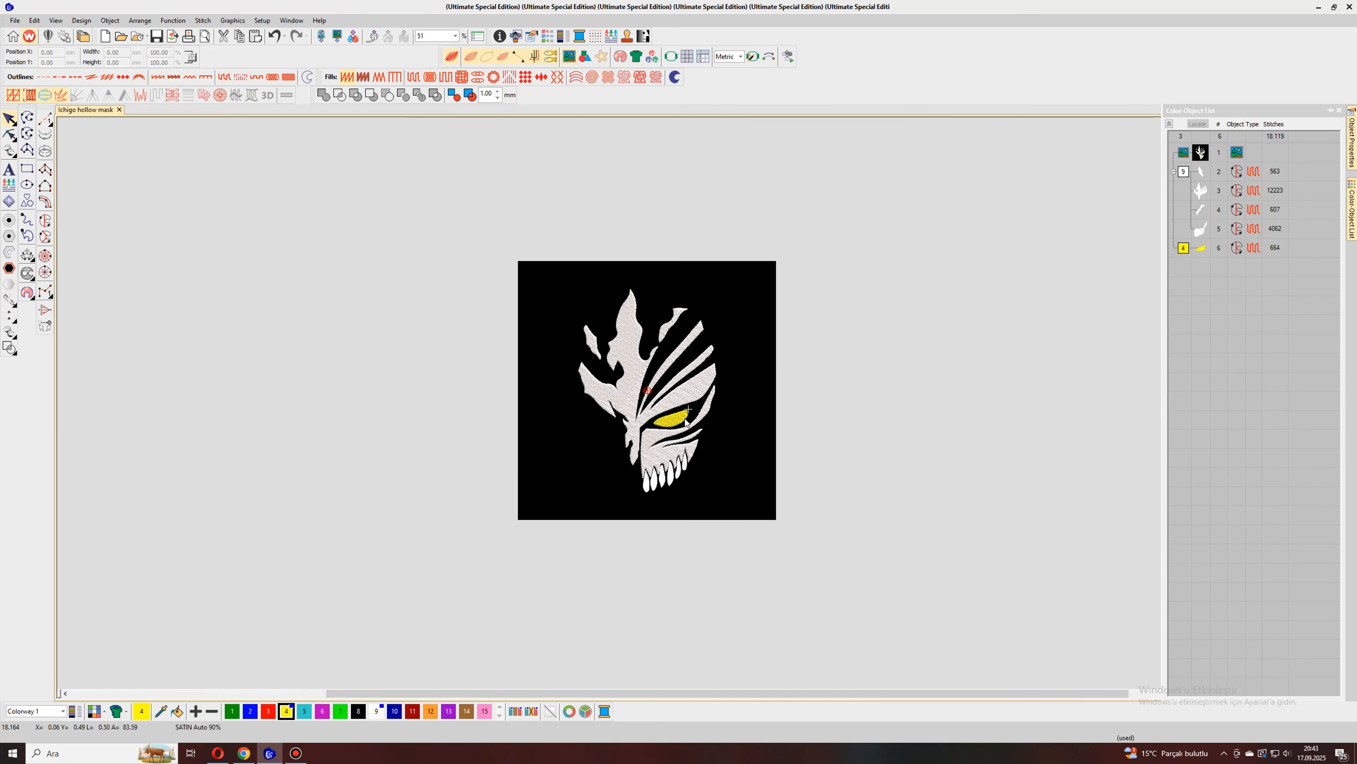
Step: Reshape the large white forehead object, rotating its stitch angle line so the stitches run steeply
click(584, 347)
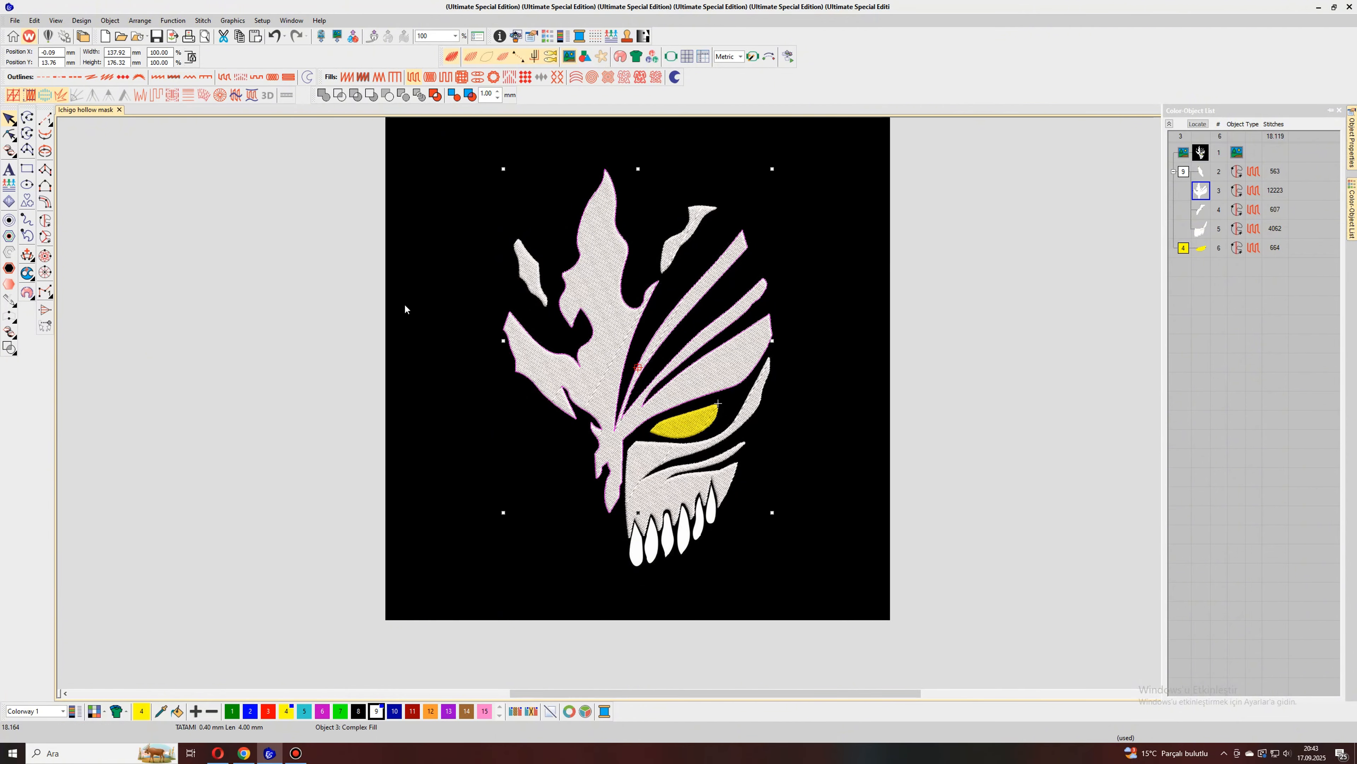
click(9, 134)
drag(648, 287, 172, 444)
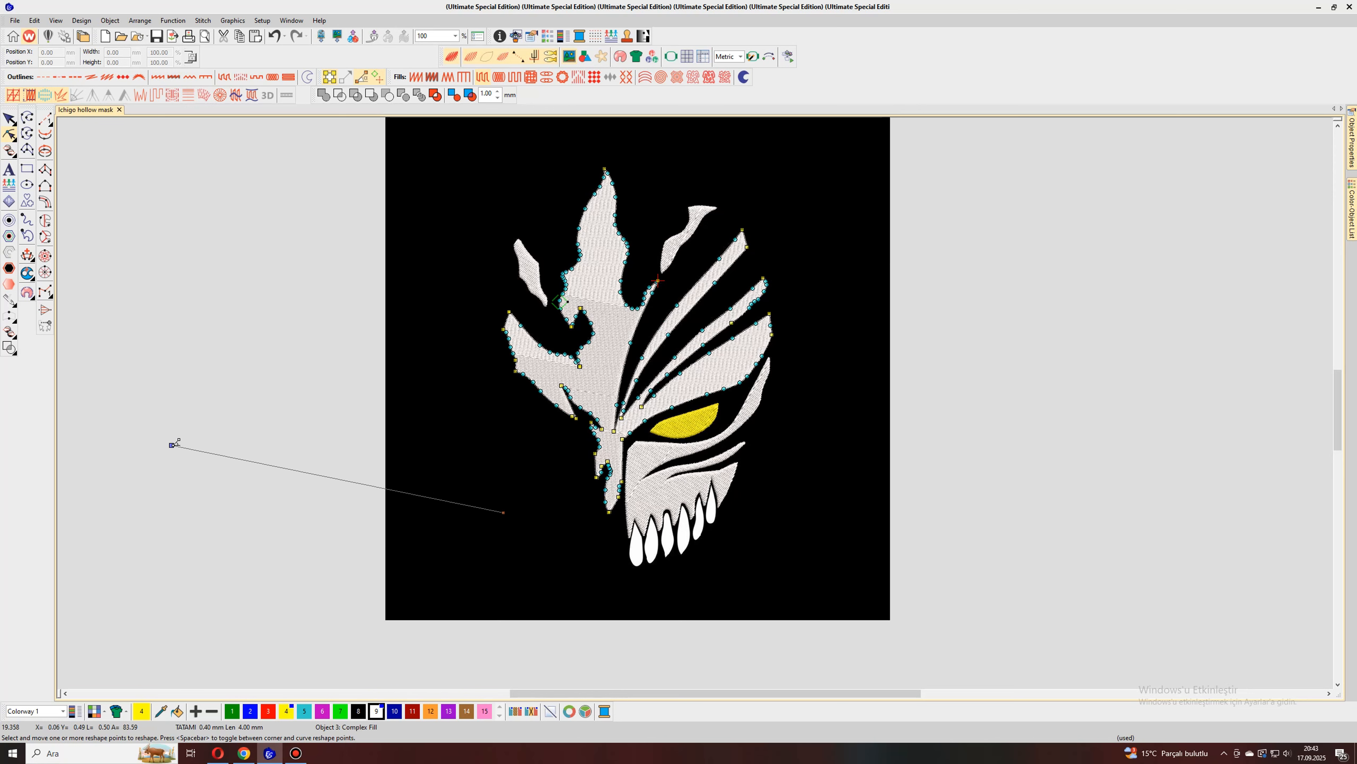
click(354, 376)
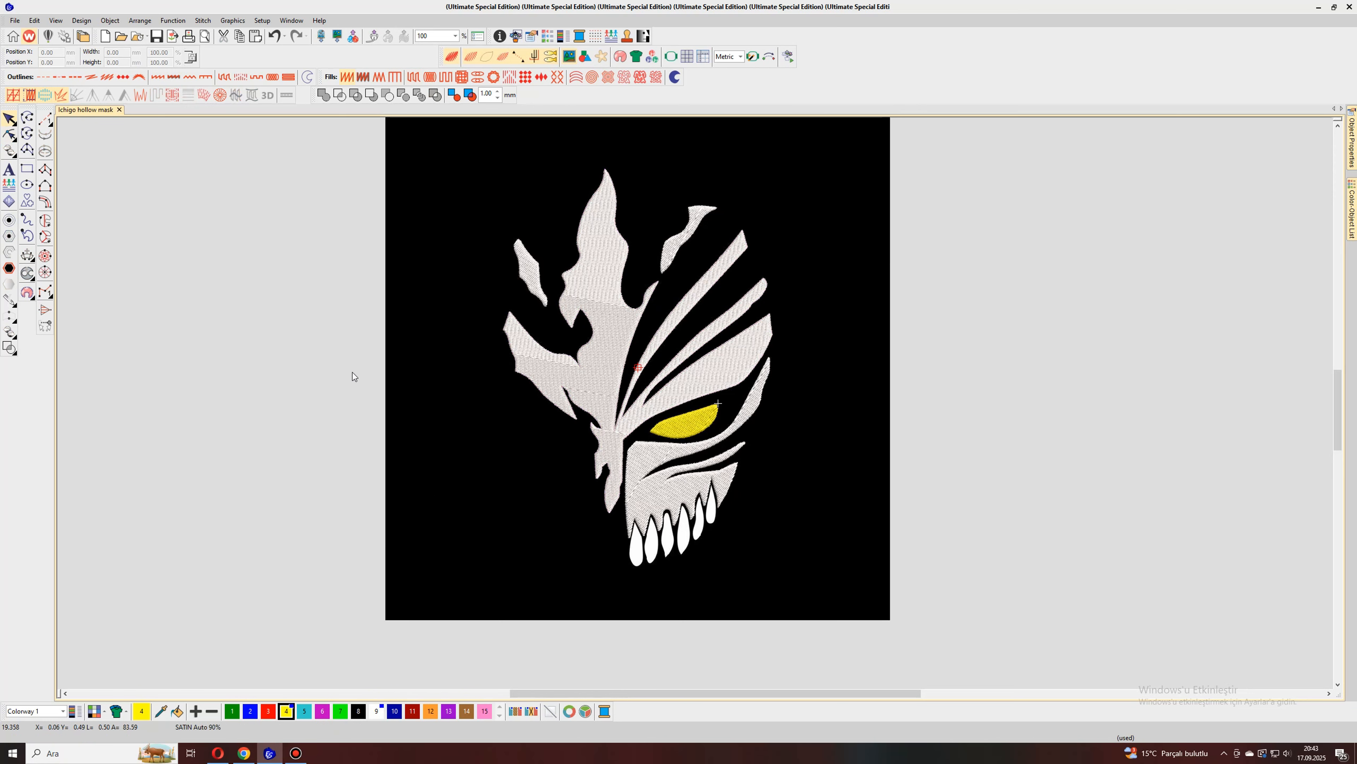
Step: Reshape the white cheek object, turning its stitch angle line to near vertical
click(643, 488)
click(9, 134)
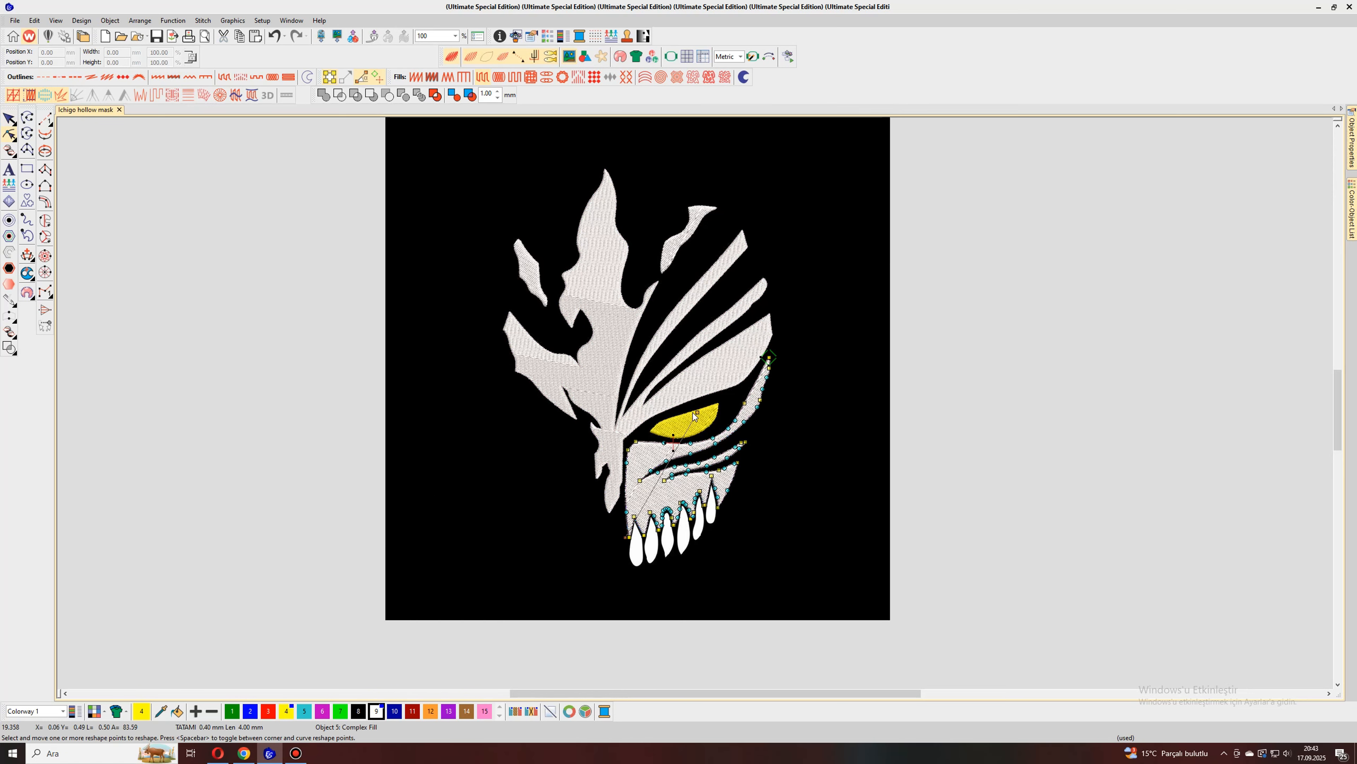
drag(593, 376, 626, 360)
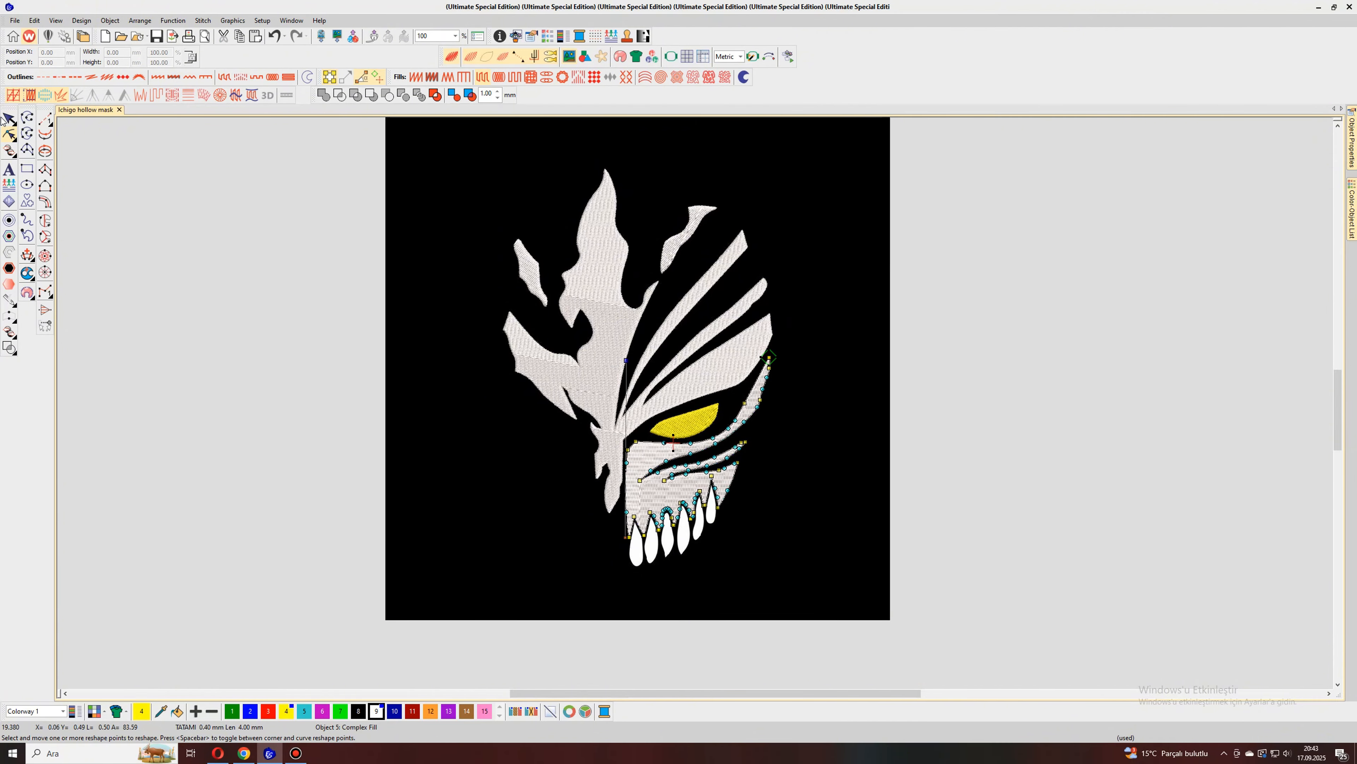
click(191, 282)
Step: Reshape the yellow eye object, moving the end of its stitch angle line up and to the left
click(679, 428)
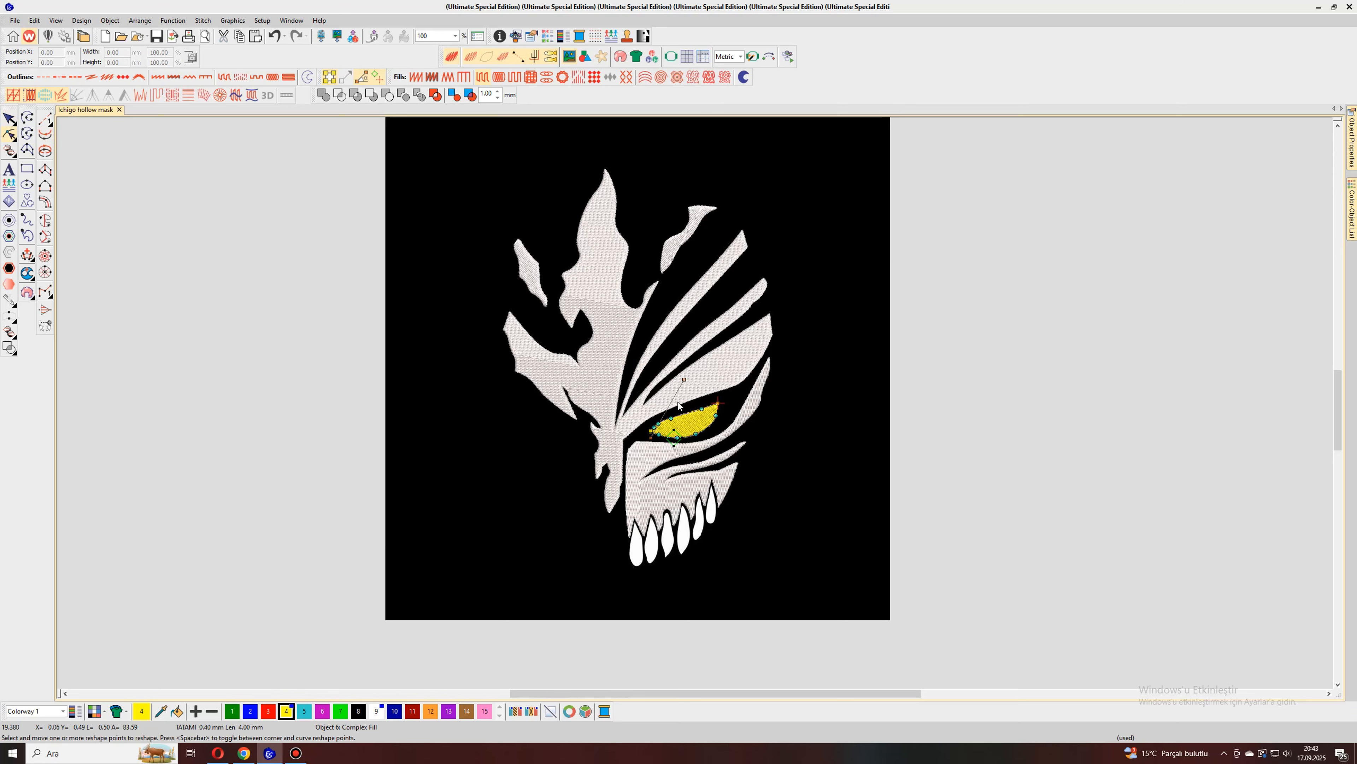
drag(684, 379, 645, 356)
click(9, 118)
key(Escape)
Step: Switch to white thread colour 9 and trace the leftmost tooth's left edge from its upper tip down towards its base
click(27, 134)
click(376, 711)
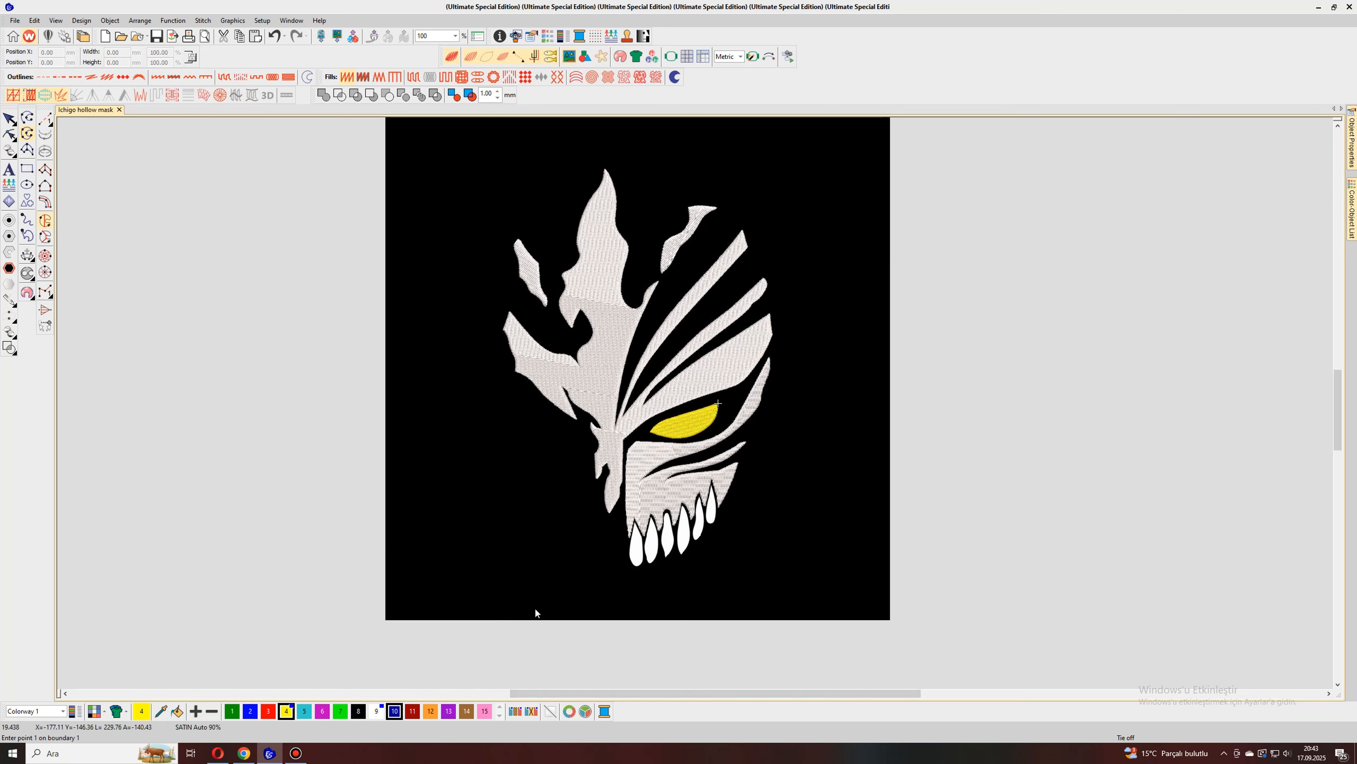
scroll(561, 642, up, 2)
scroll(696, 407, up, 5)
click(730, 286)
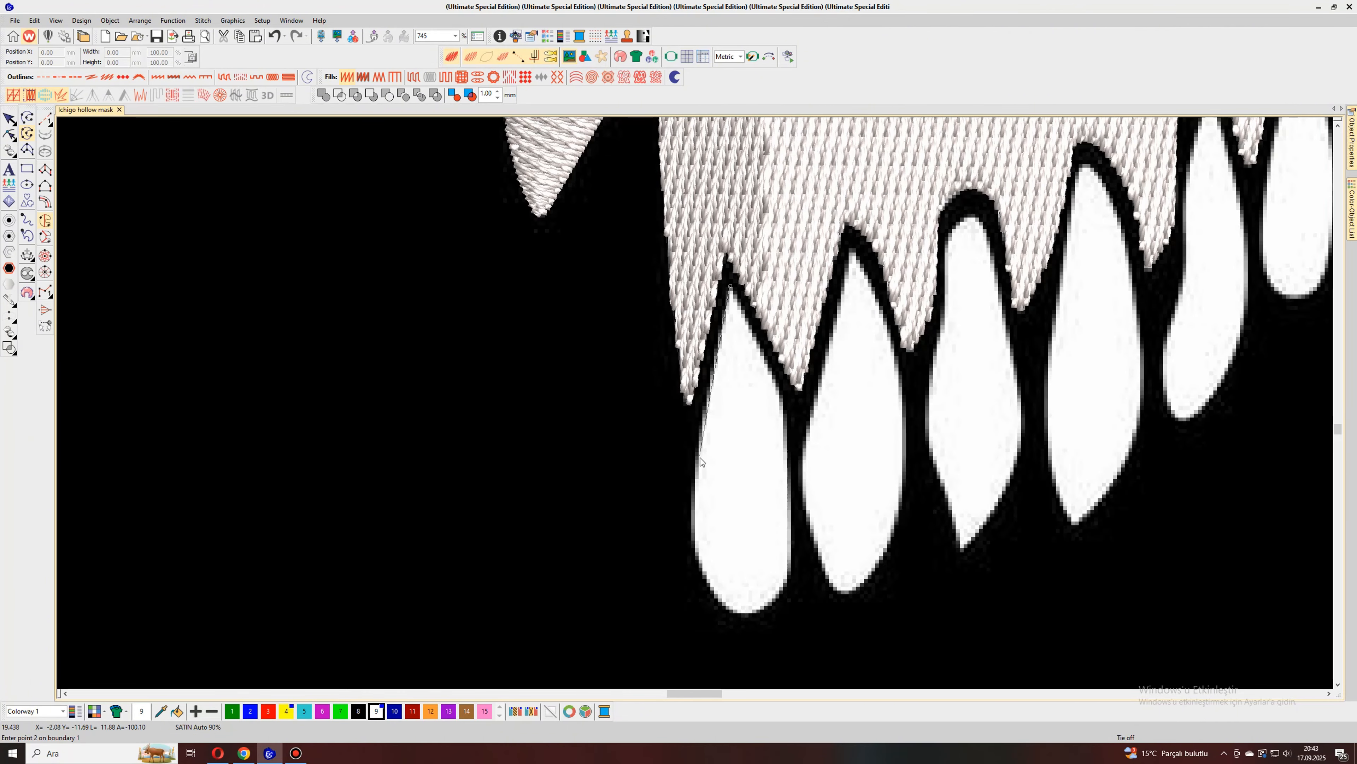
click(697, 461)
click(694, 544)
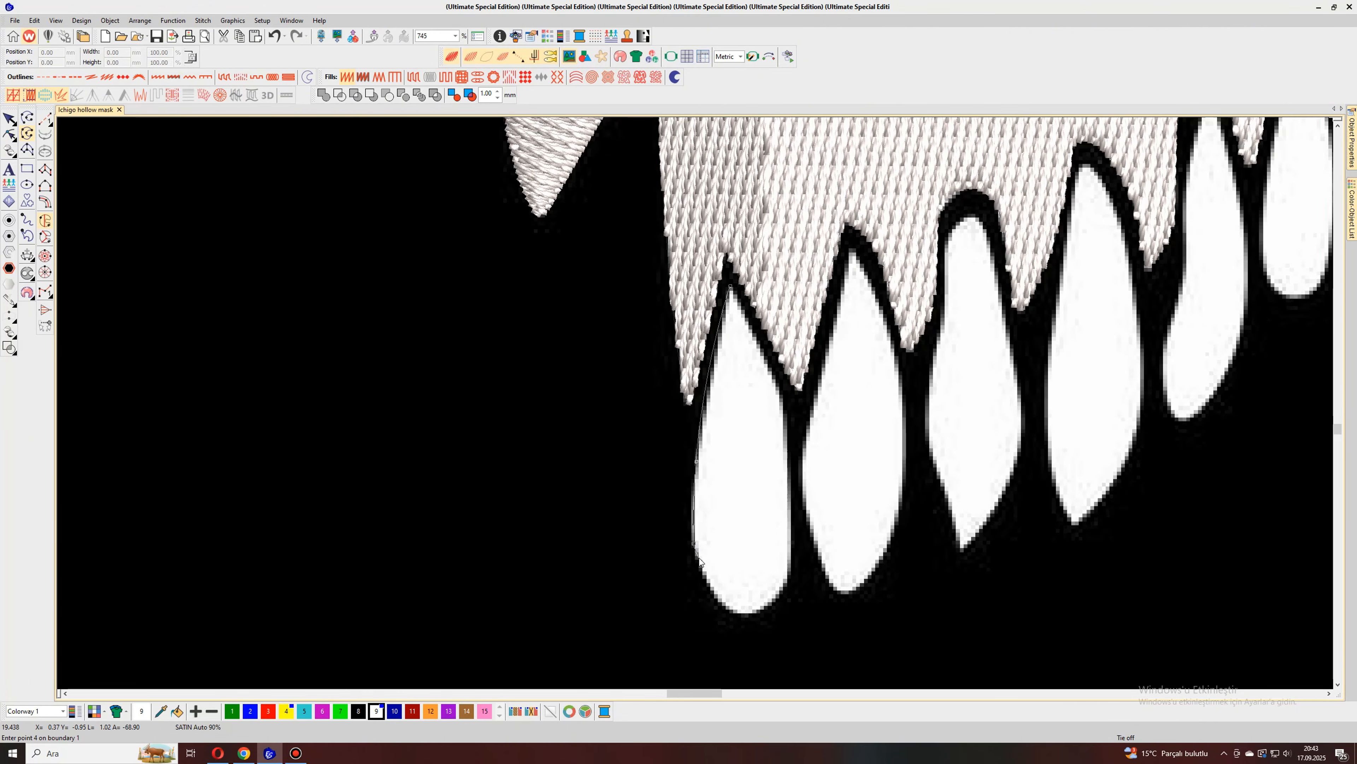
click(708, 588)
Step: Trace the leftmost tooth's rounded bottom and right edge upward and generate its stitches
click(736, 614)
click(758, 614)
click(789, 568)
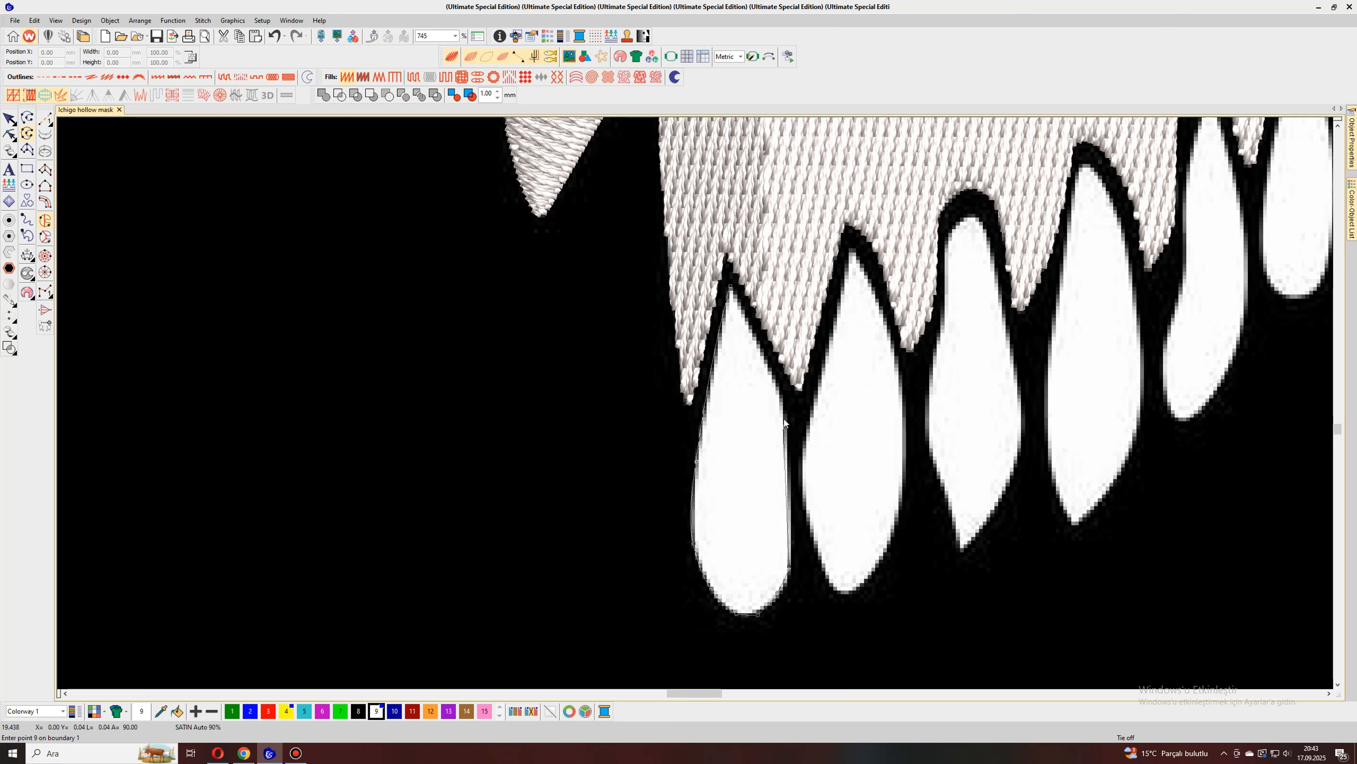
click(784, 401)
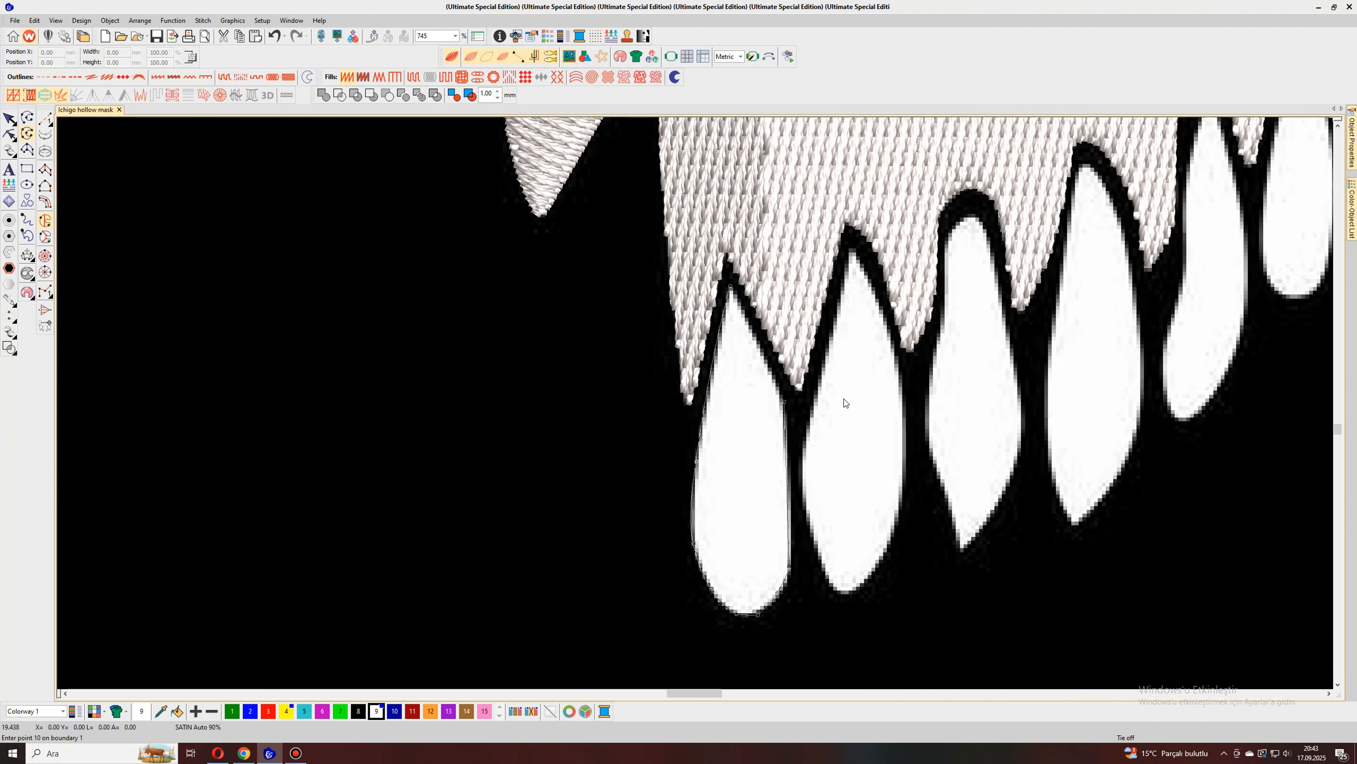
key(Return)
Step: Change the leftmost tooth's fill to Tatami and open its object properties
scroll(845, 398, down, 1)
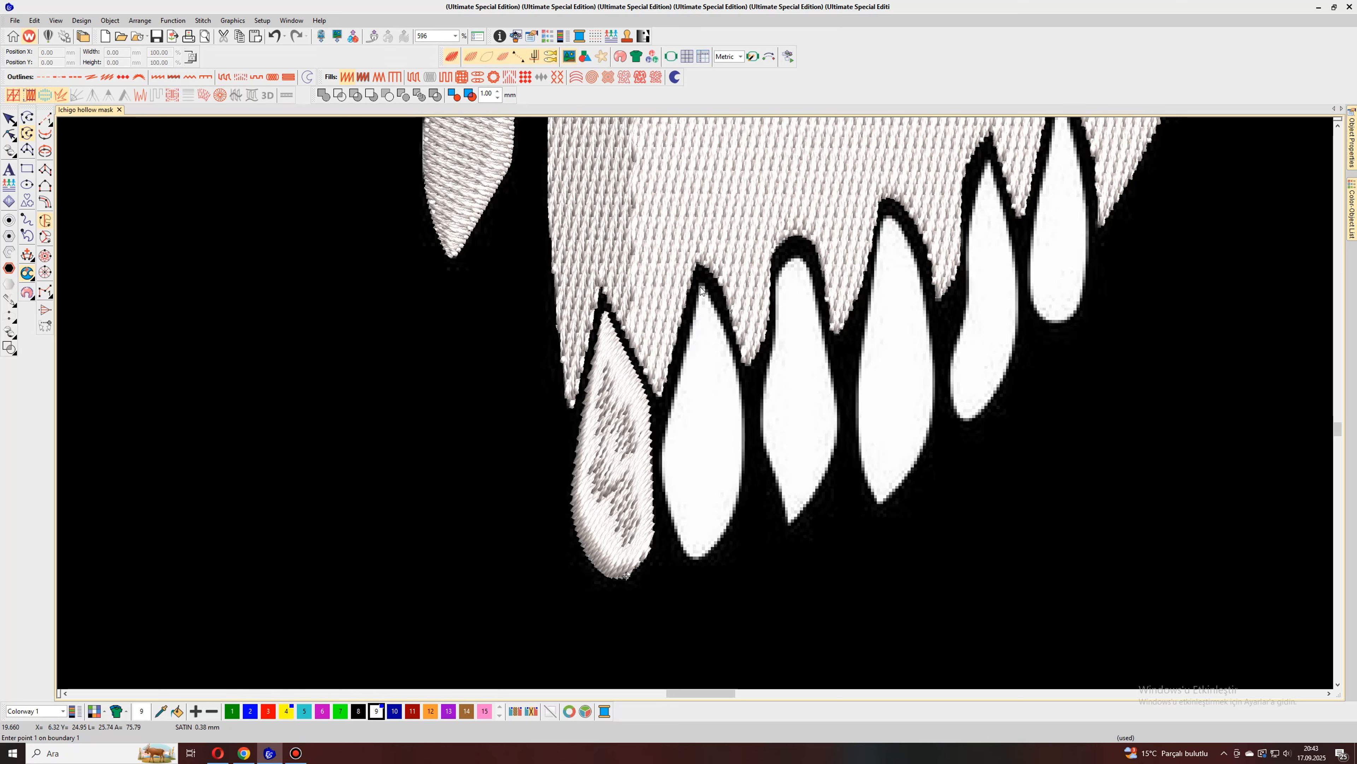
click(9, 119)
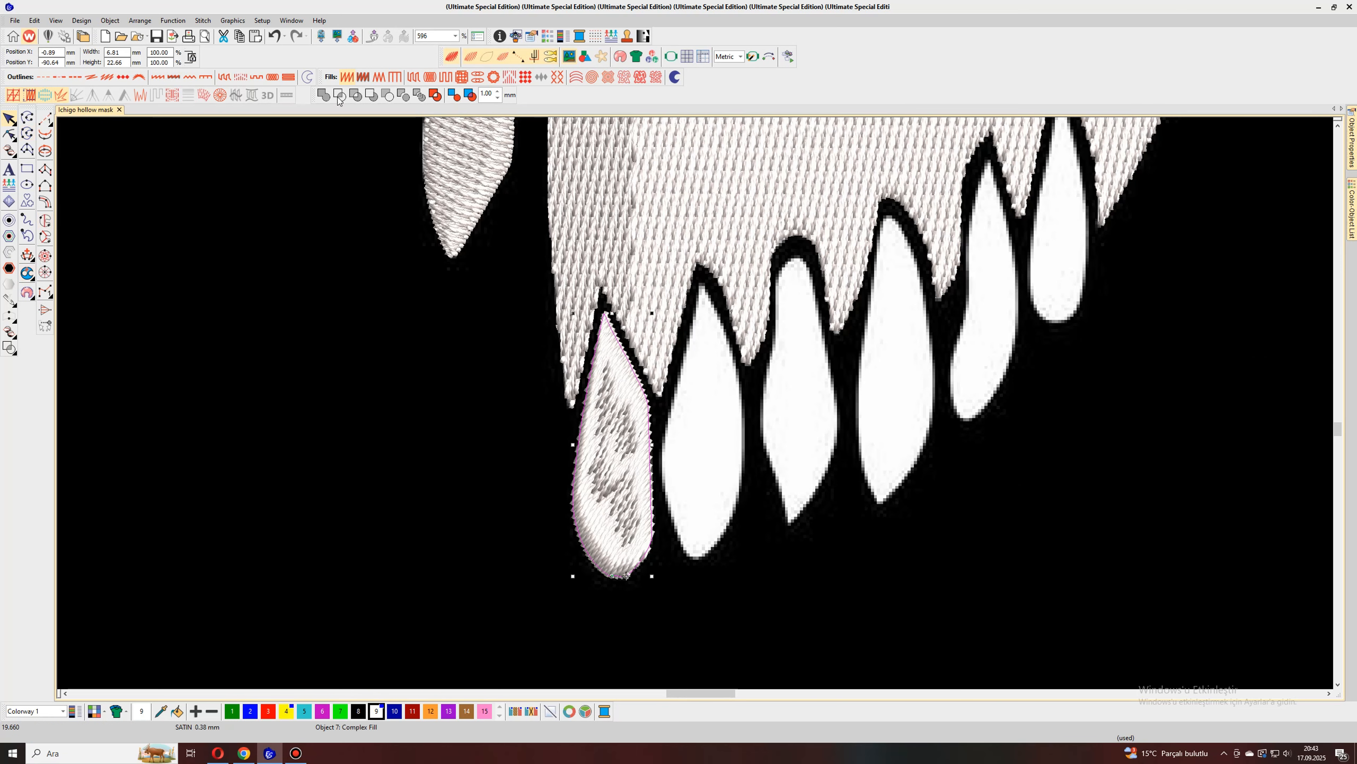
click(414, 78)
click(1352, 142)
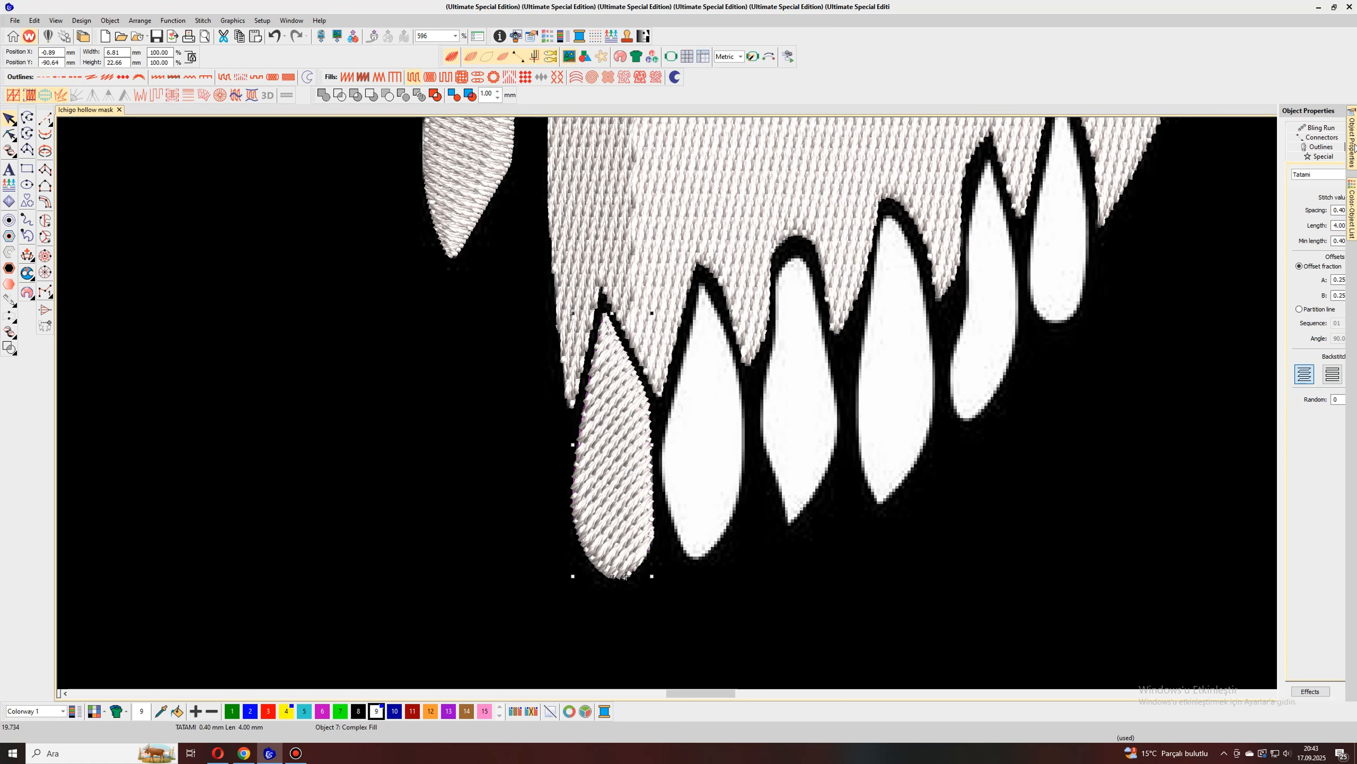
Step: Trace the second tooth from the left around its full boundary in white and generate its stitches
click(27, 134)
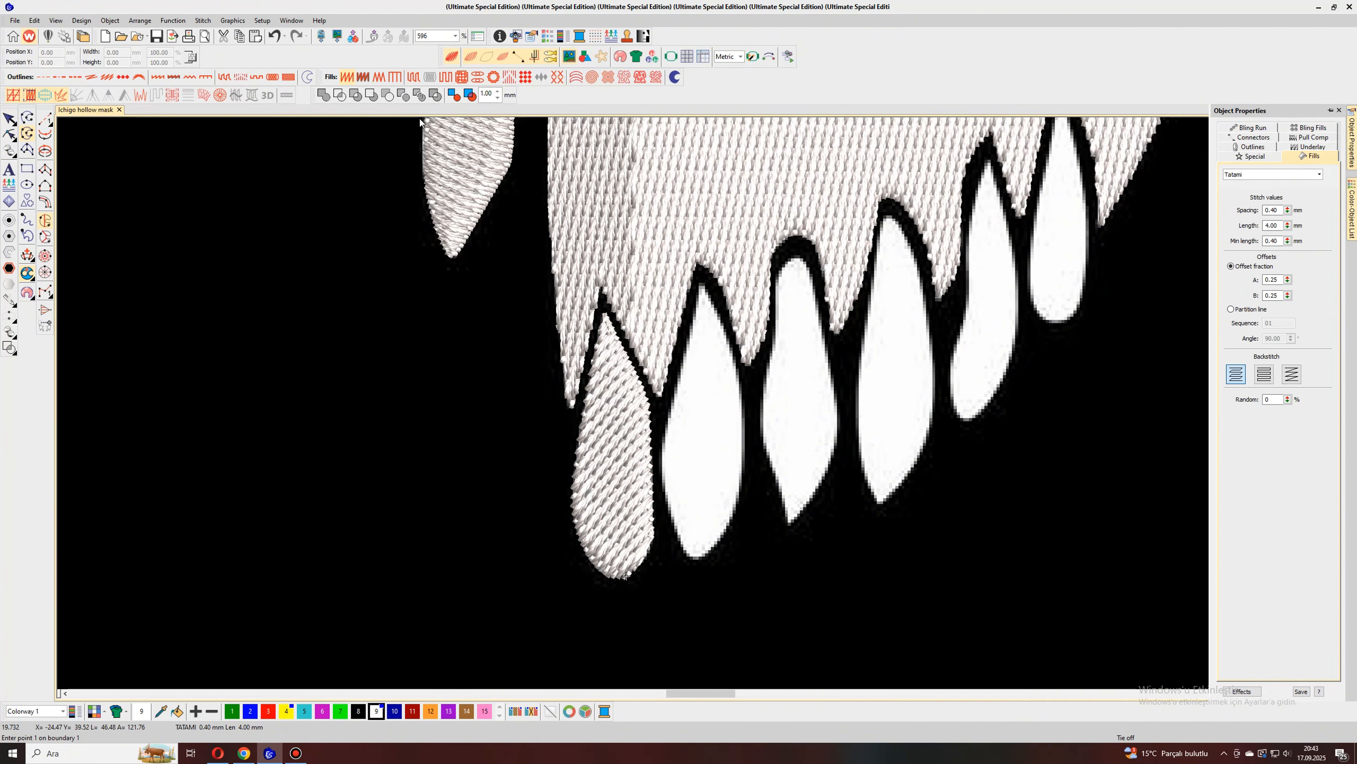
click(700, 286)
click(684, 380)
click(664, 454)
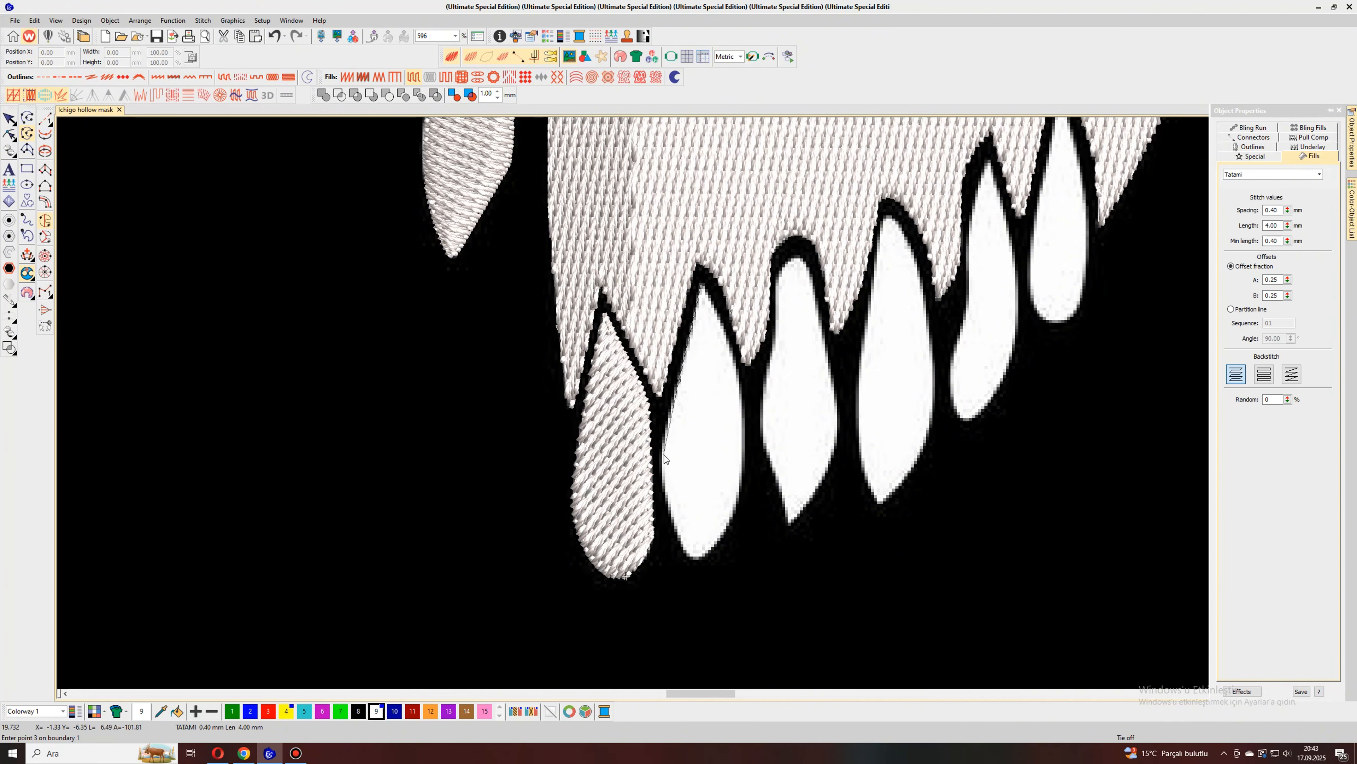
click(668, 510)
click(728, 524)
click(742, 480)
click(741, 392)
click(724, 333)
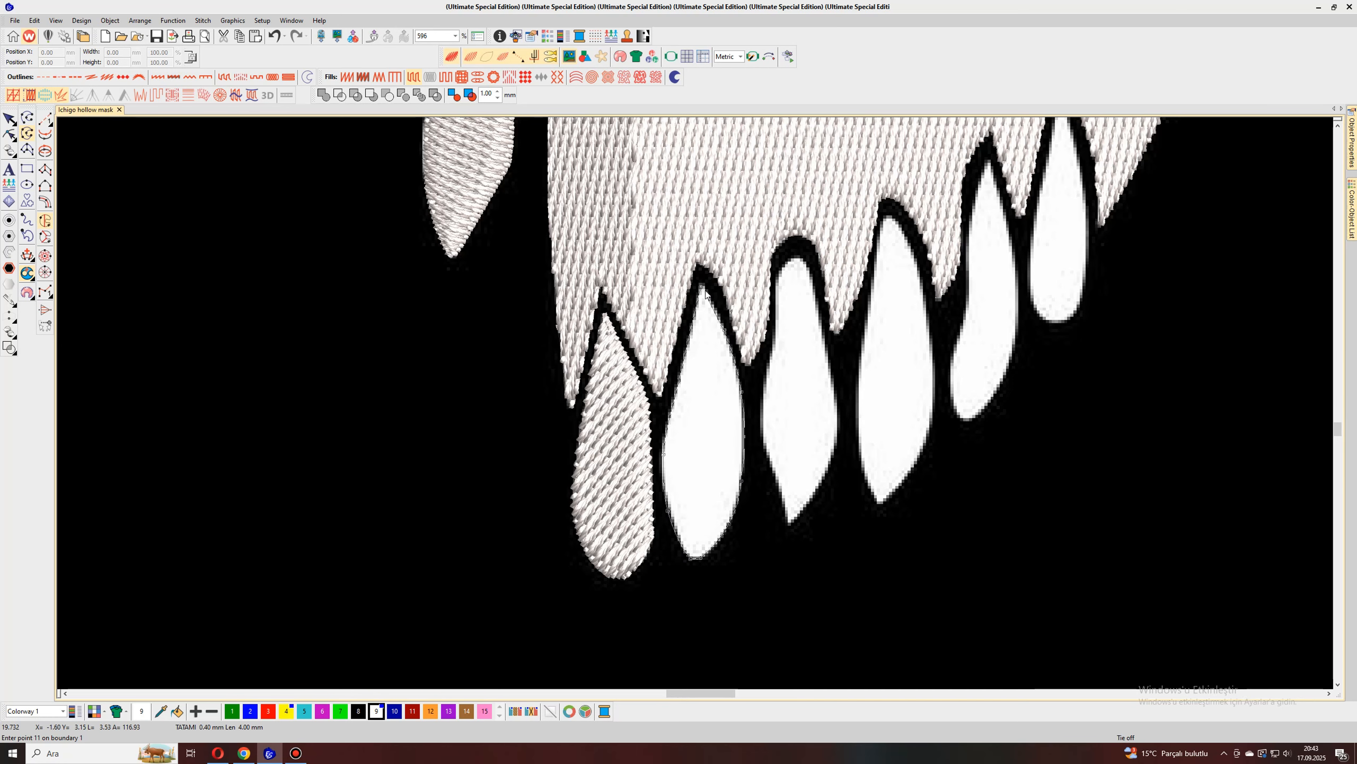
click(706, 287)
key(Return)
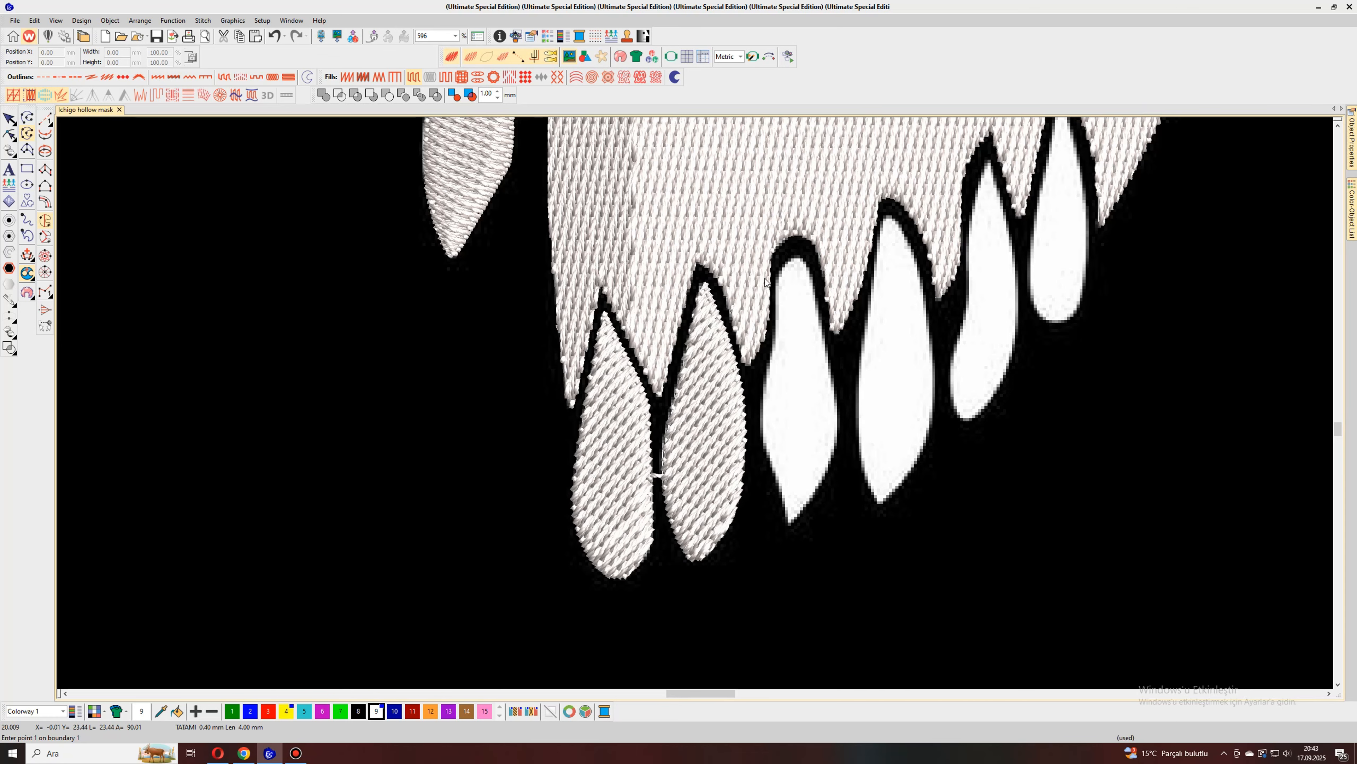
Step: Trace the third tooth's boundary, around its pointed bottom and rounded top, and generate its stitches
click(771, 349)
click(761, 398)
click(770, 457)
click(780, 489)
click(814, 492)
click(835, 444)
click(836, 405)
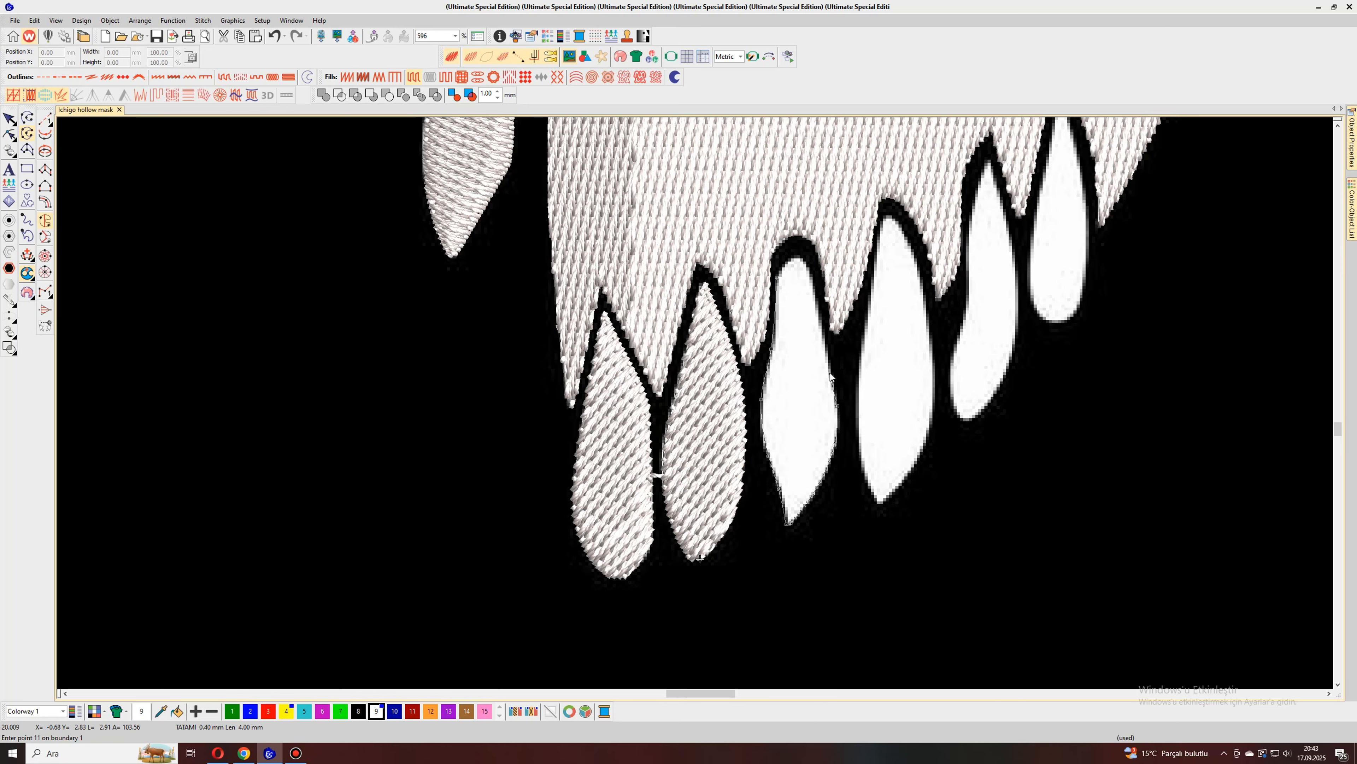
click(817, 304)
click(792, 267)
click(779, 276)
key(Return)
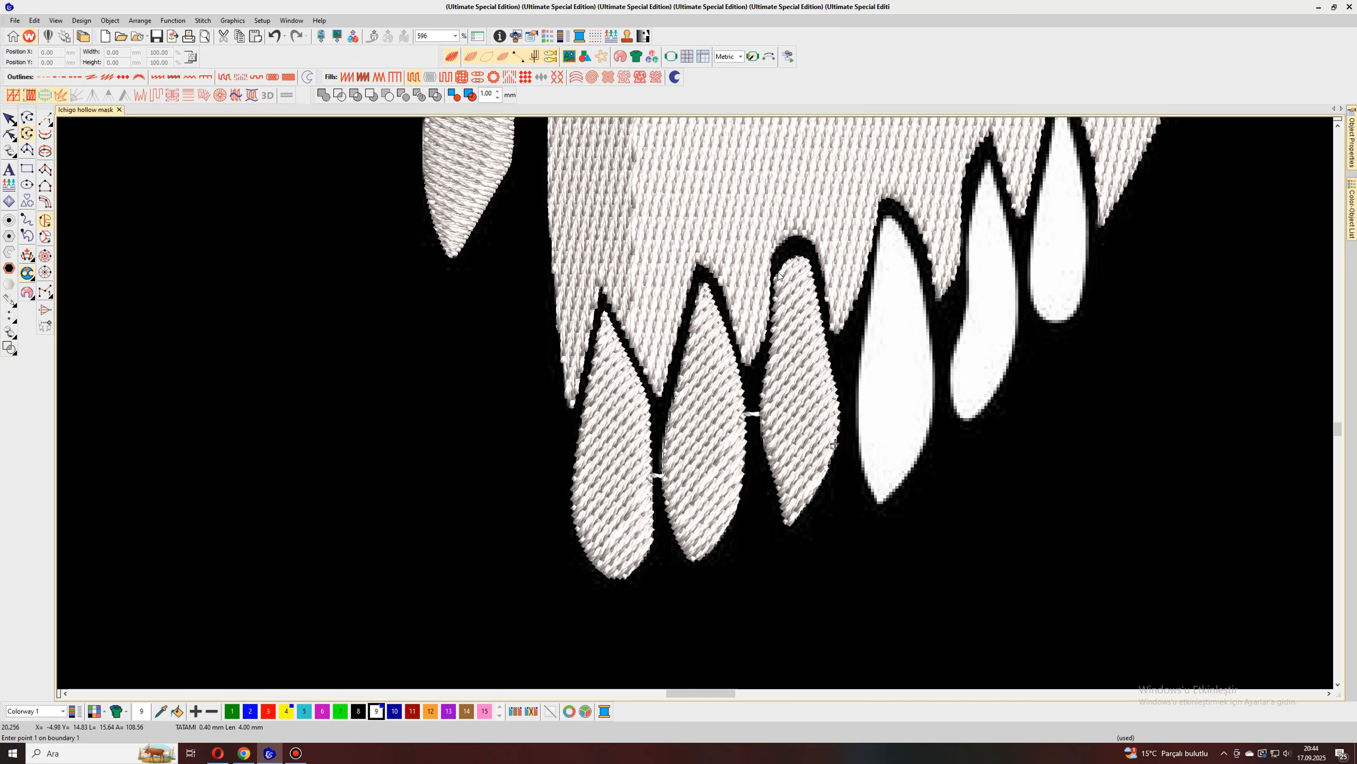
Step: Trace the fourth tooth's left edge from its upper tip down to its lower point
scroll(772, 291, down, 1)
scroll(730, 415, up, 1)
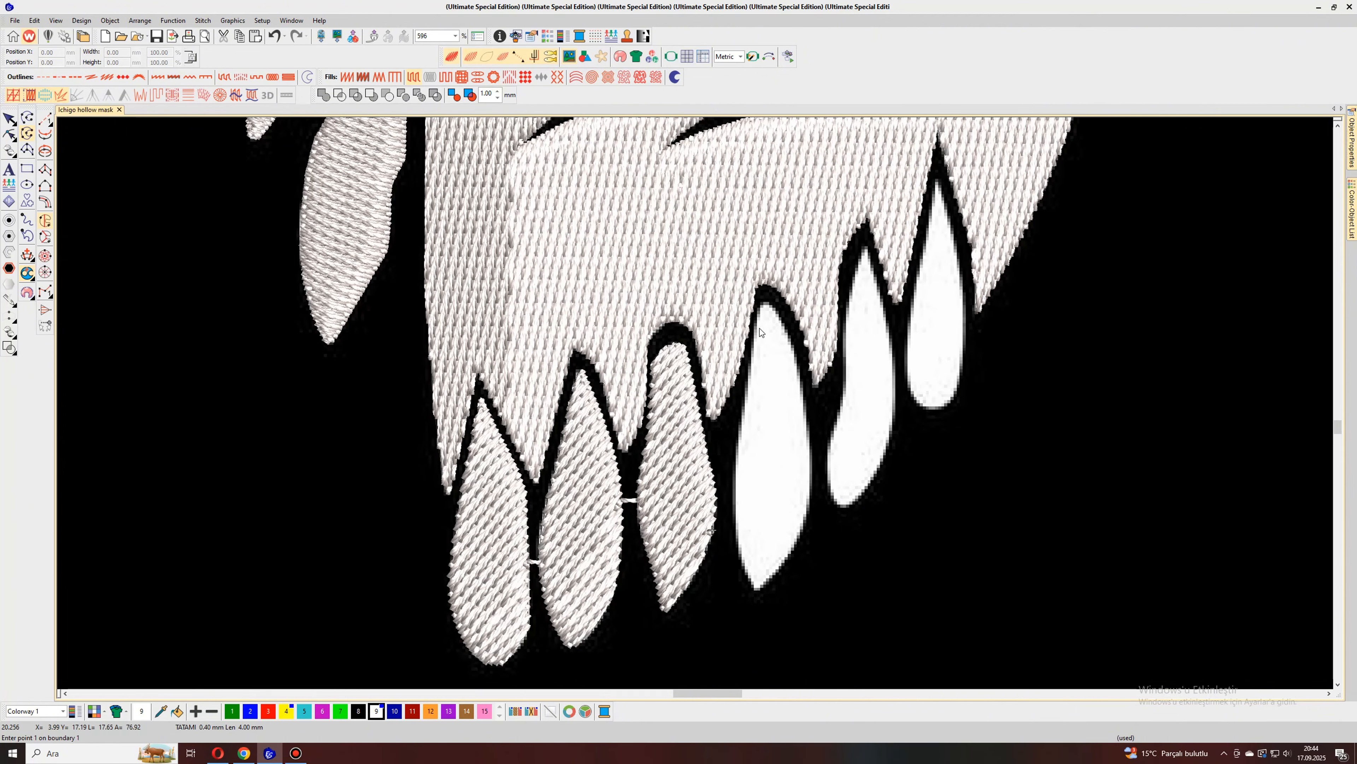
click(761, 308)
click(746, 400)
click(734, 497)
click(742, 563)
click(752, 586)
Step: Trace the fourth tooth's right edge back up to its top and generate its stitches
click(758, 588)
click(788, 557)
click(808, 504)
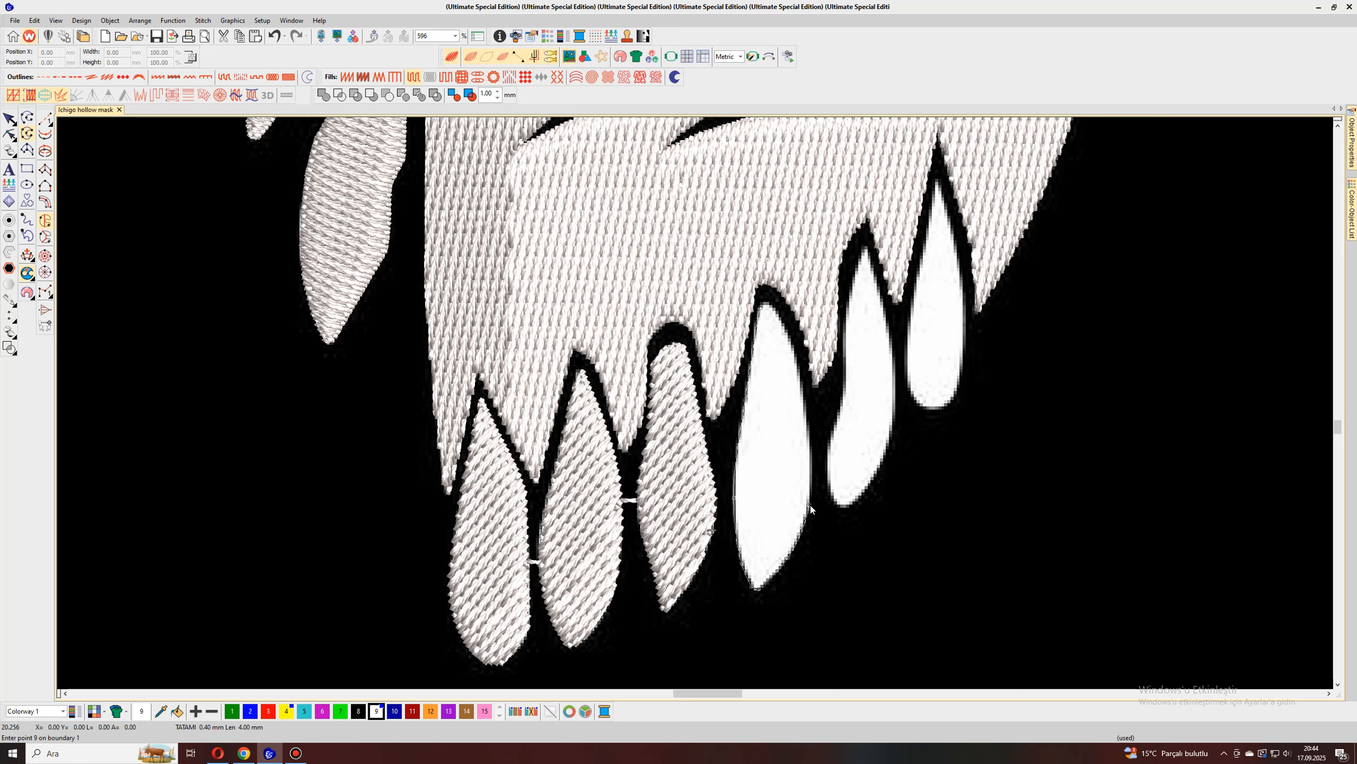
click(811, 440)
click(795, 346)
click(770, 301)
key(Return)
Step: Trace the curved fifth tooth around its full boundary and generate its stitches
scroll(697, 409, down, 1)
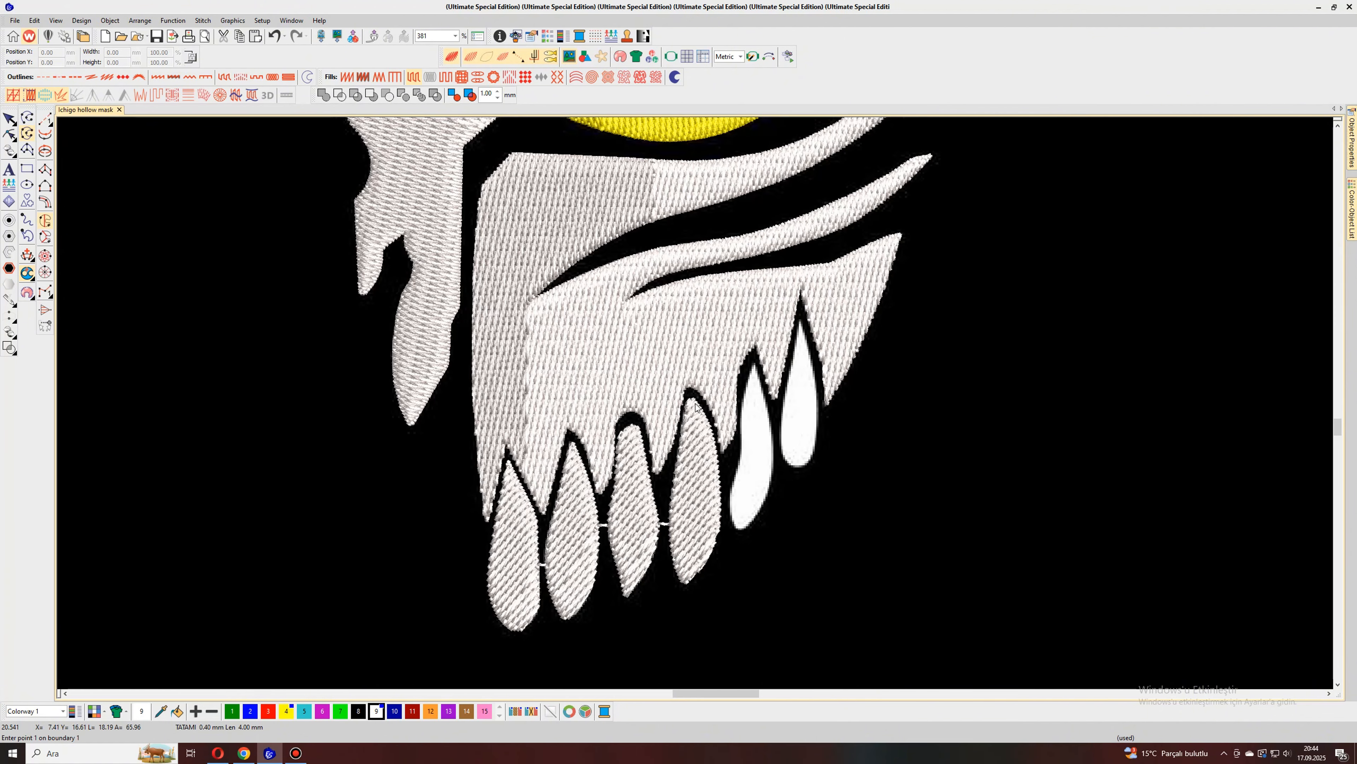
scroll(747, 455, up, 1)
click(695, 295)
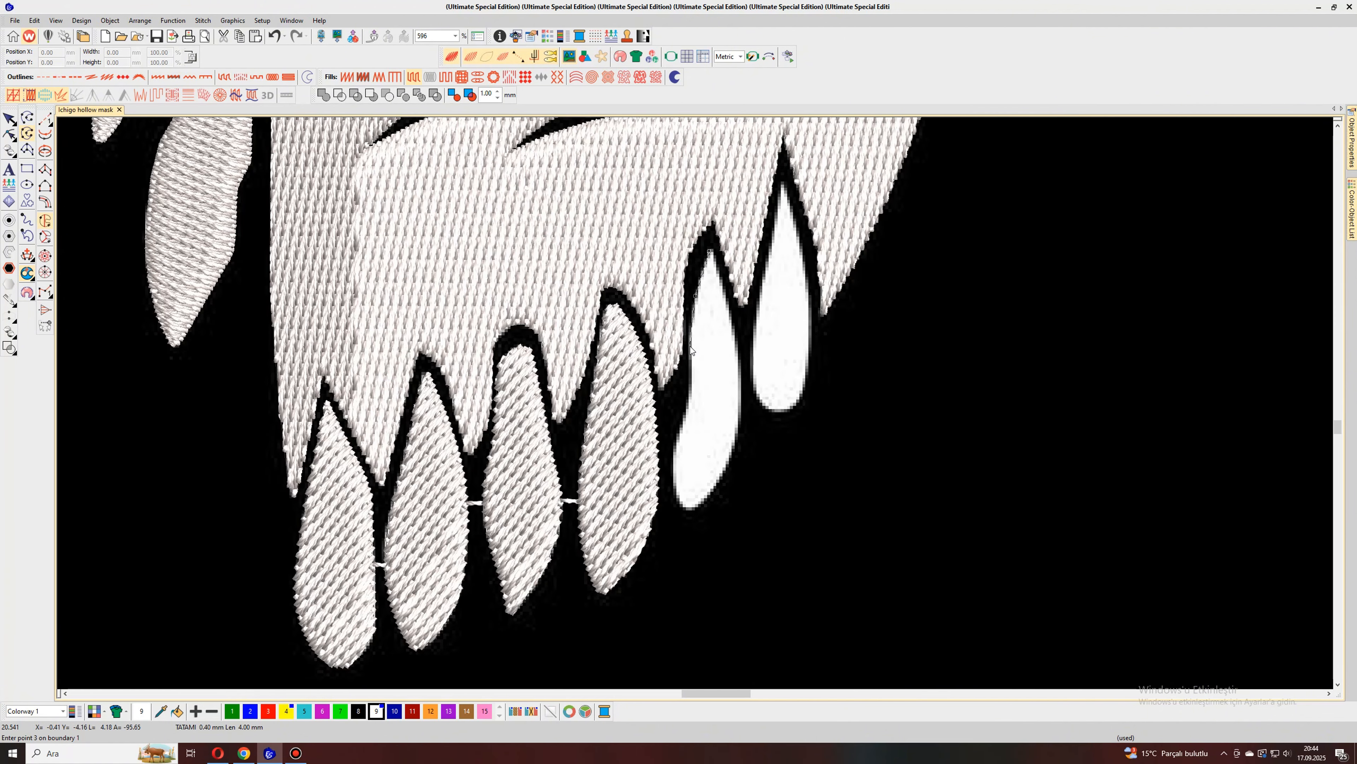
click(690, 356)
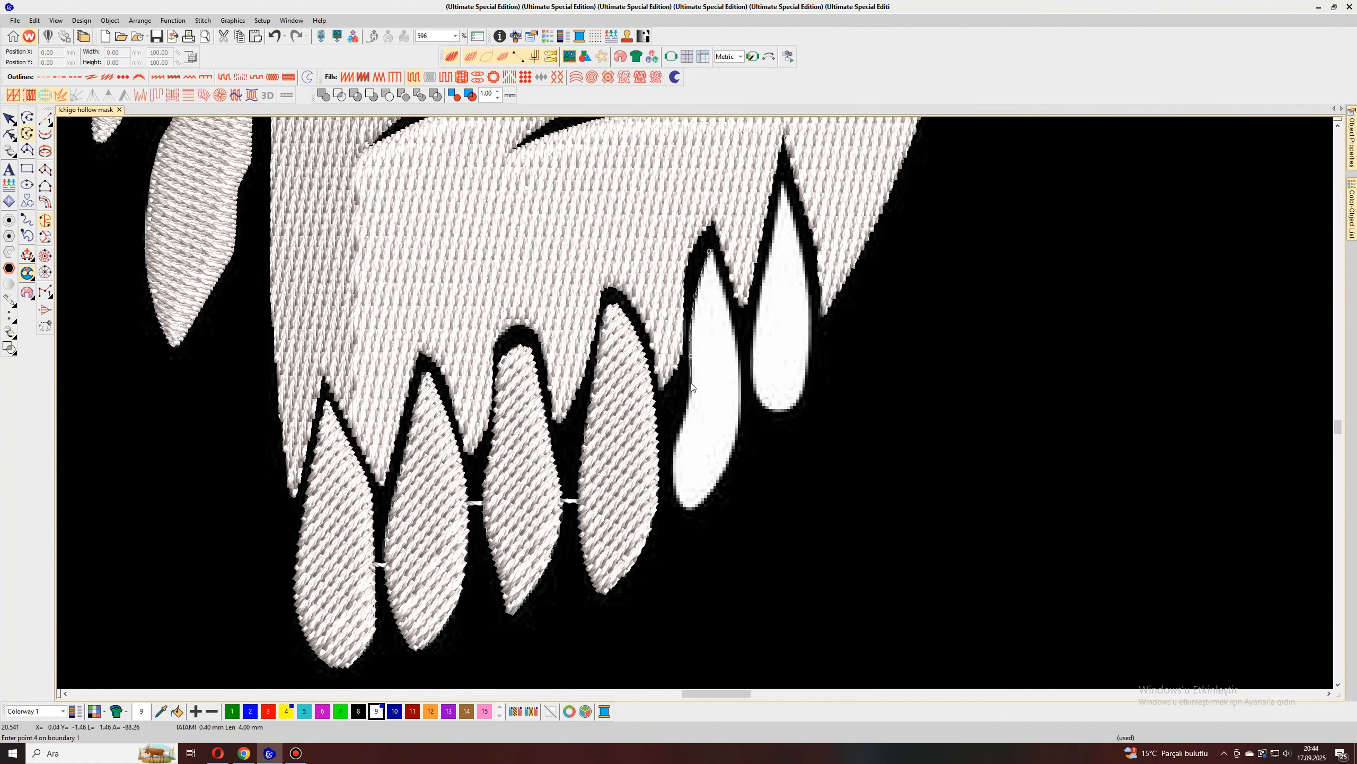
click(677, 496)
click(685, 509)
right_click(721, 473)
right_click(739, 422)
right_click(739, 362)
right_click(726, 299)
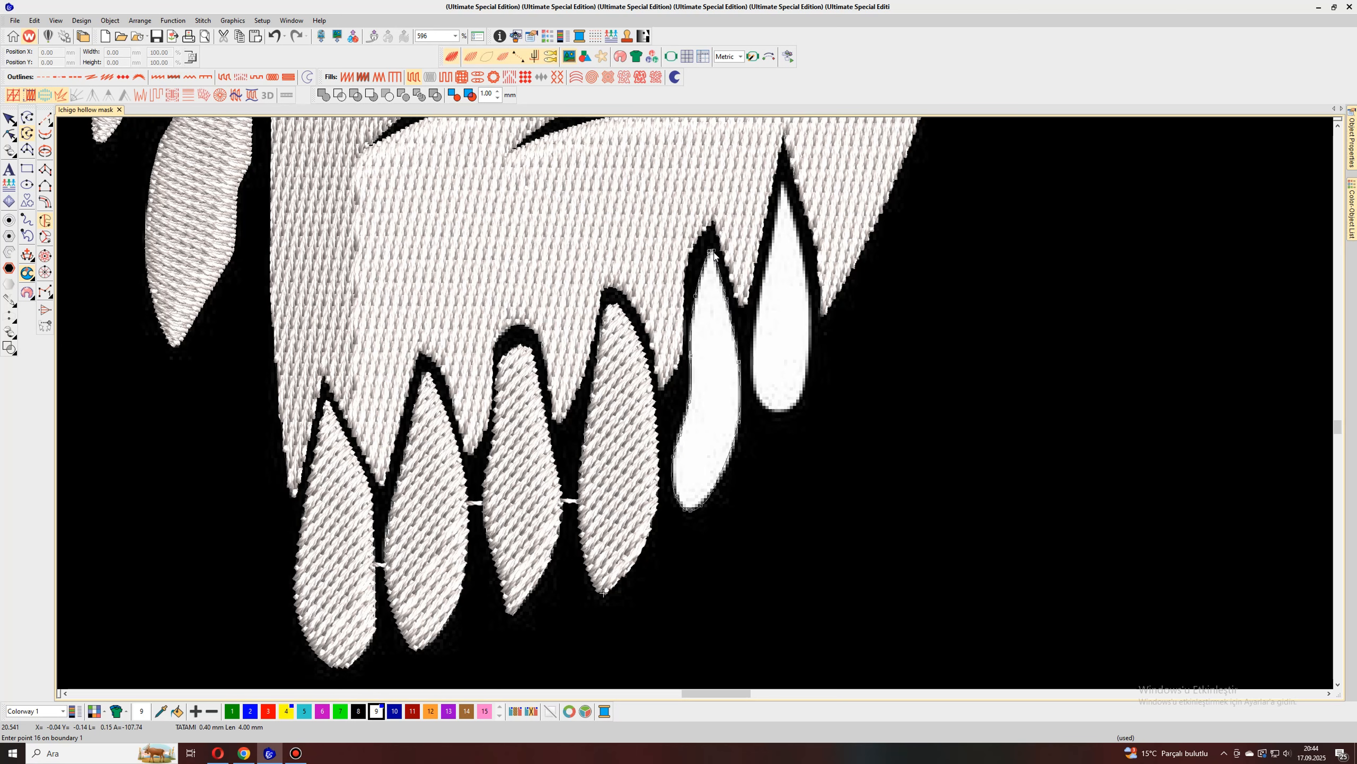
key(Return)
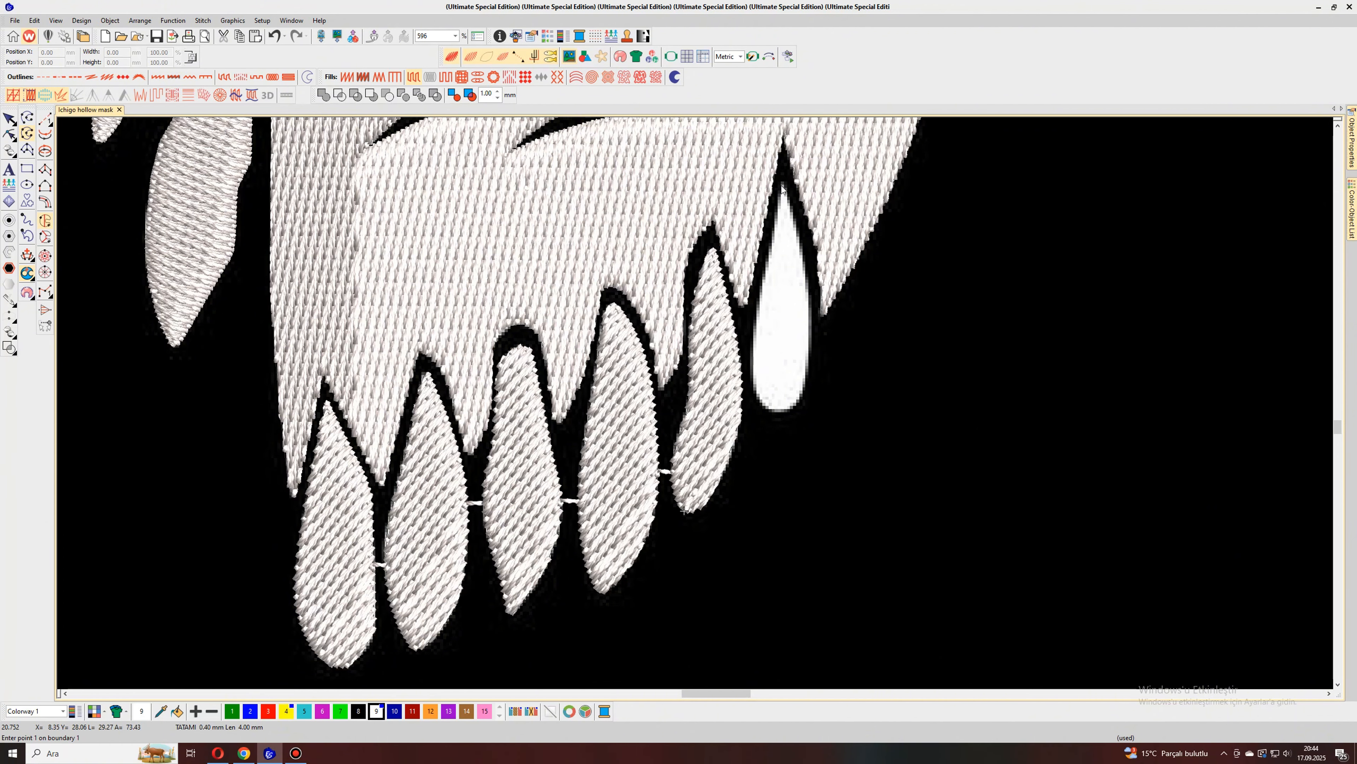
Step: Trace the sixth, rightmost tooth with curve points around its boundary and generate its stitches
click(781, 186)
right_click(764, 270)
right_click(754, 354)
right_click(756, 394)
right_click(777, 414)
right_click(791, 410)
right_click(811, 345)
right_click(809, 289)
right_click(790, 199)
scroll(787, 187, down, 5)
key(Return)
scroll(786, 187, down, 5)
Step: Select all six tooth objects and set their complex fill stitch angle to 60°
click(9, 118)
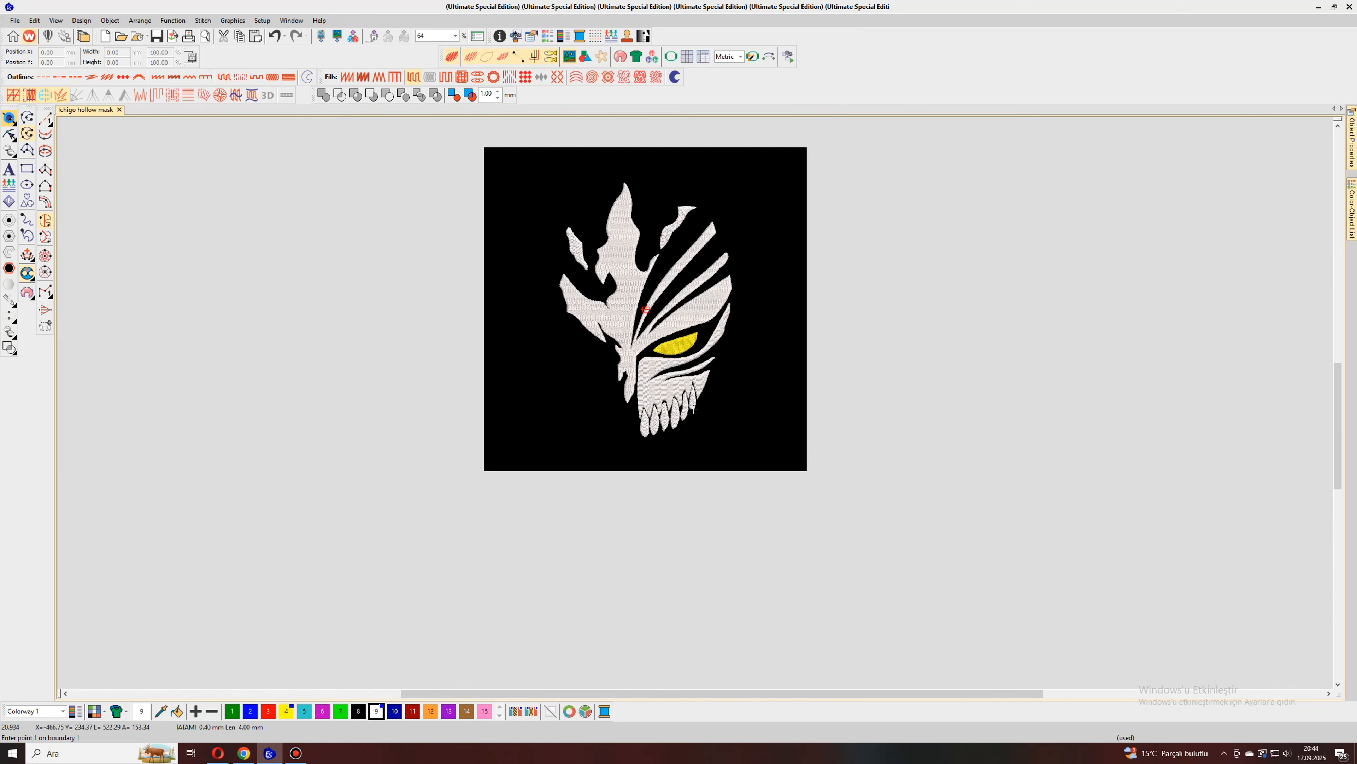
mouse_move(1352, 209)
click(1184, 266)
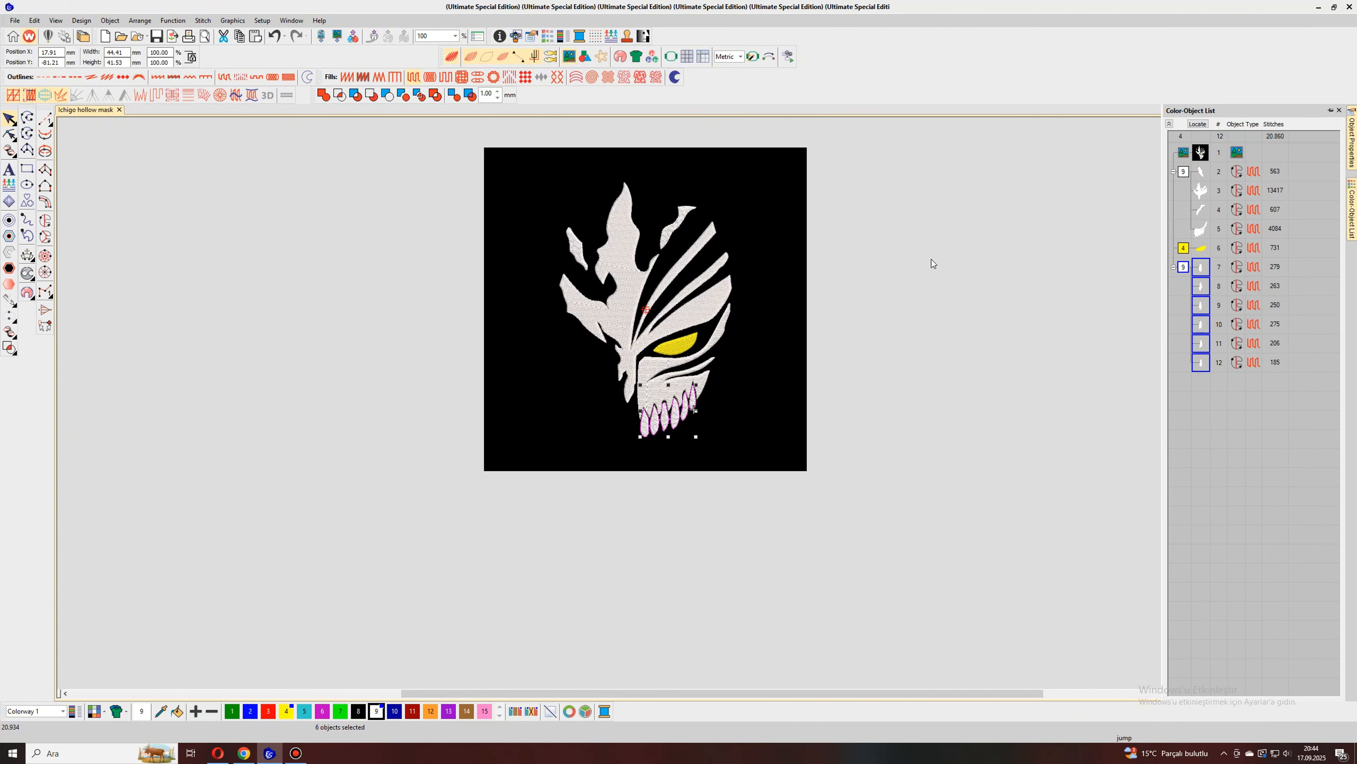
mouse_move(1352, 143)
click(1254, 157)
click(1278, 226)
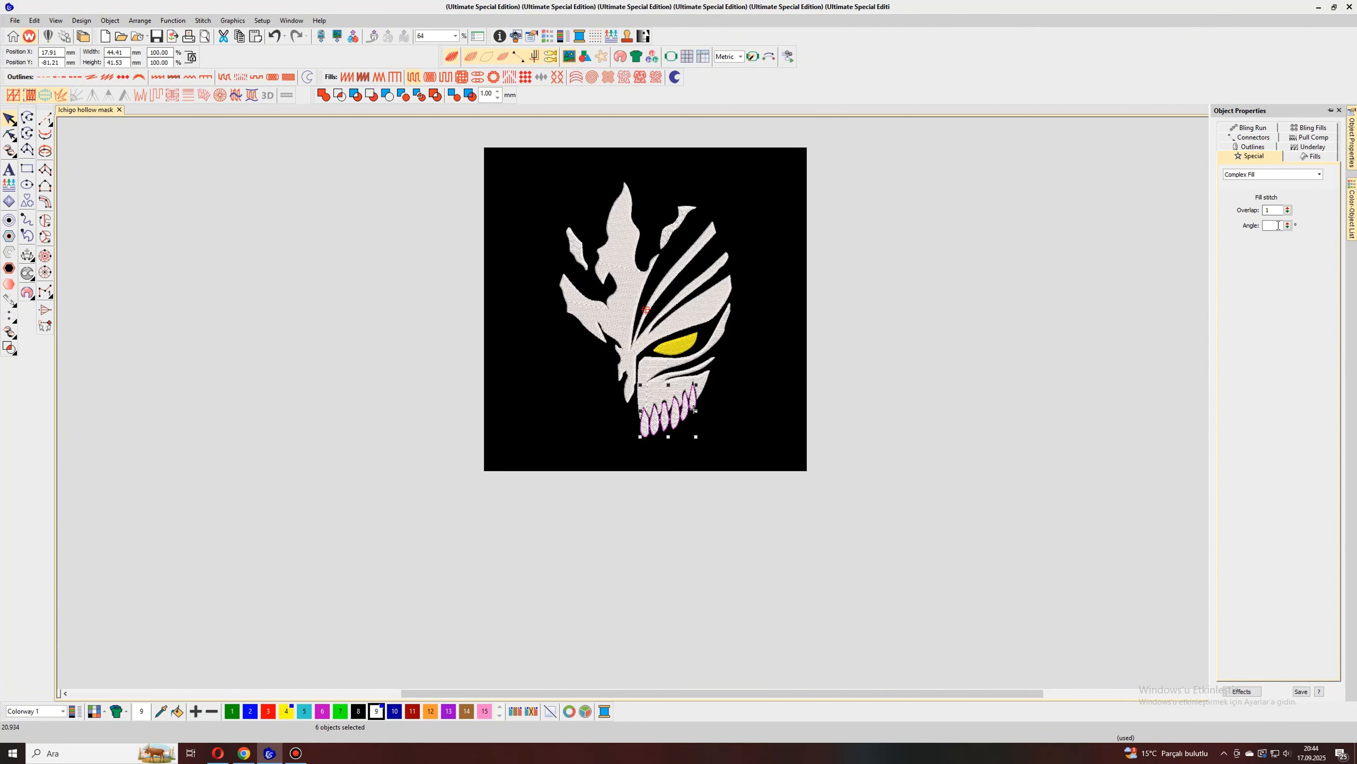
text(60)
click(1178, 279)
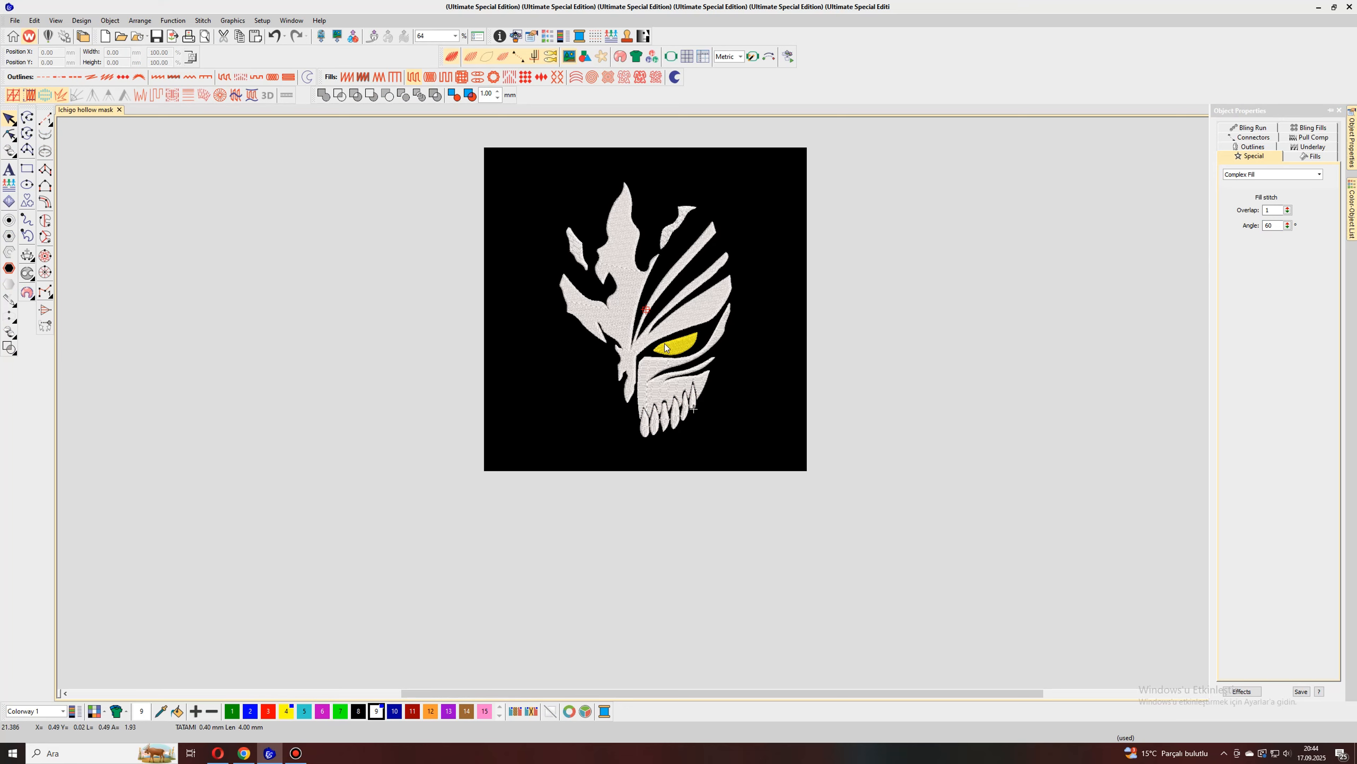
Step: Examine the stitched mask with the background artwork image hidden and shown again
scroll(695, 404, up, 4)
scroll(696, 403, down, 3)
scroll(695, 403, up, 1)
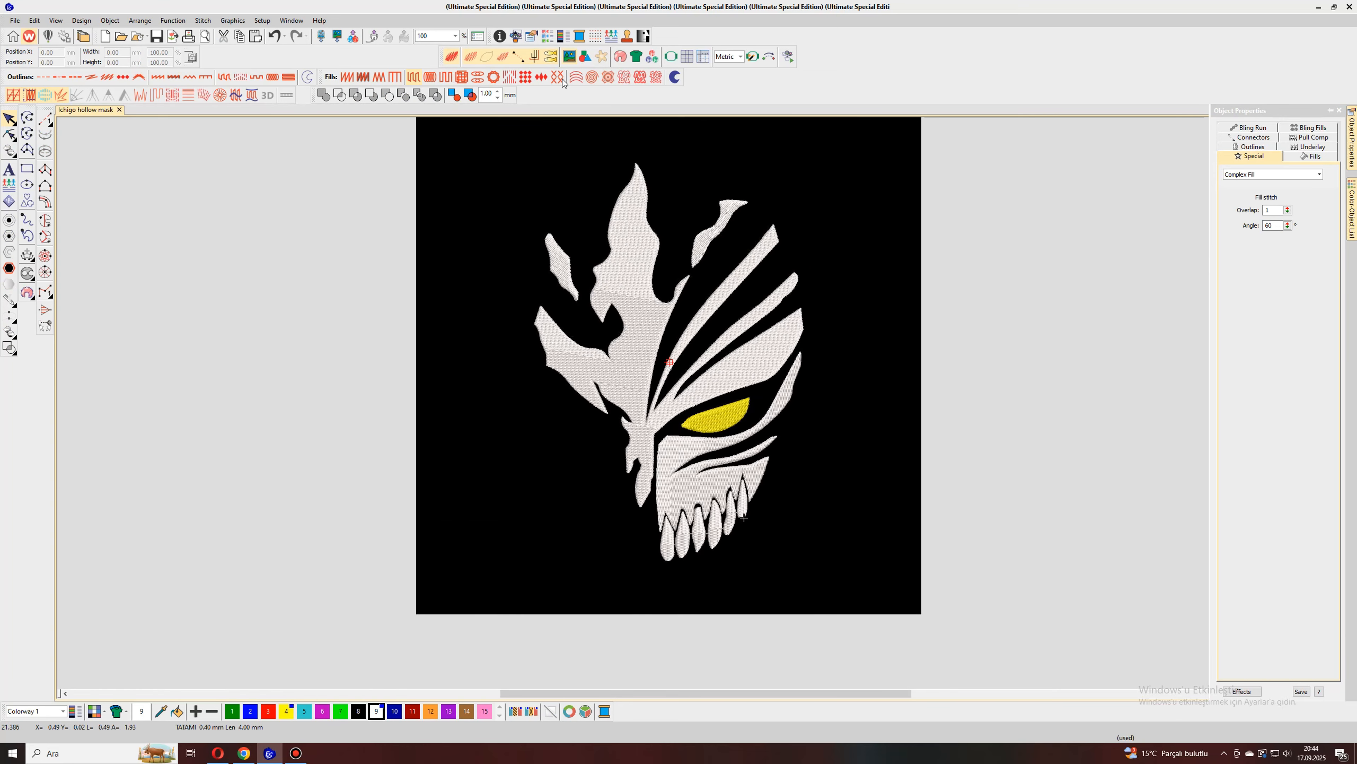
click(569, 57)
click(569, 58)
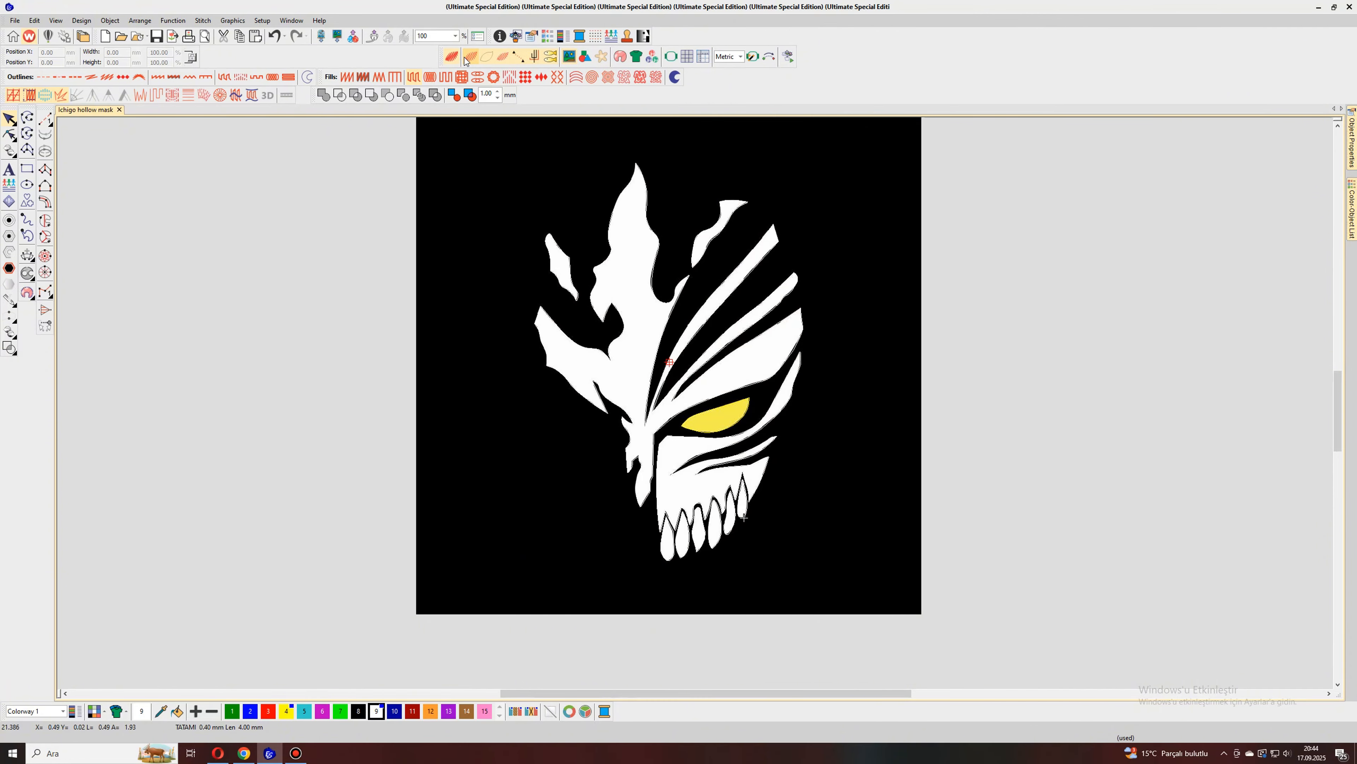
Step: Hide the background artwork image and examine the stitched mask from the upper flames down to the teeth
click(569, 57)
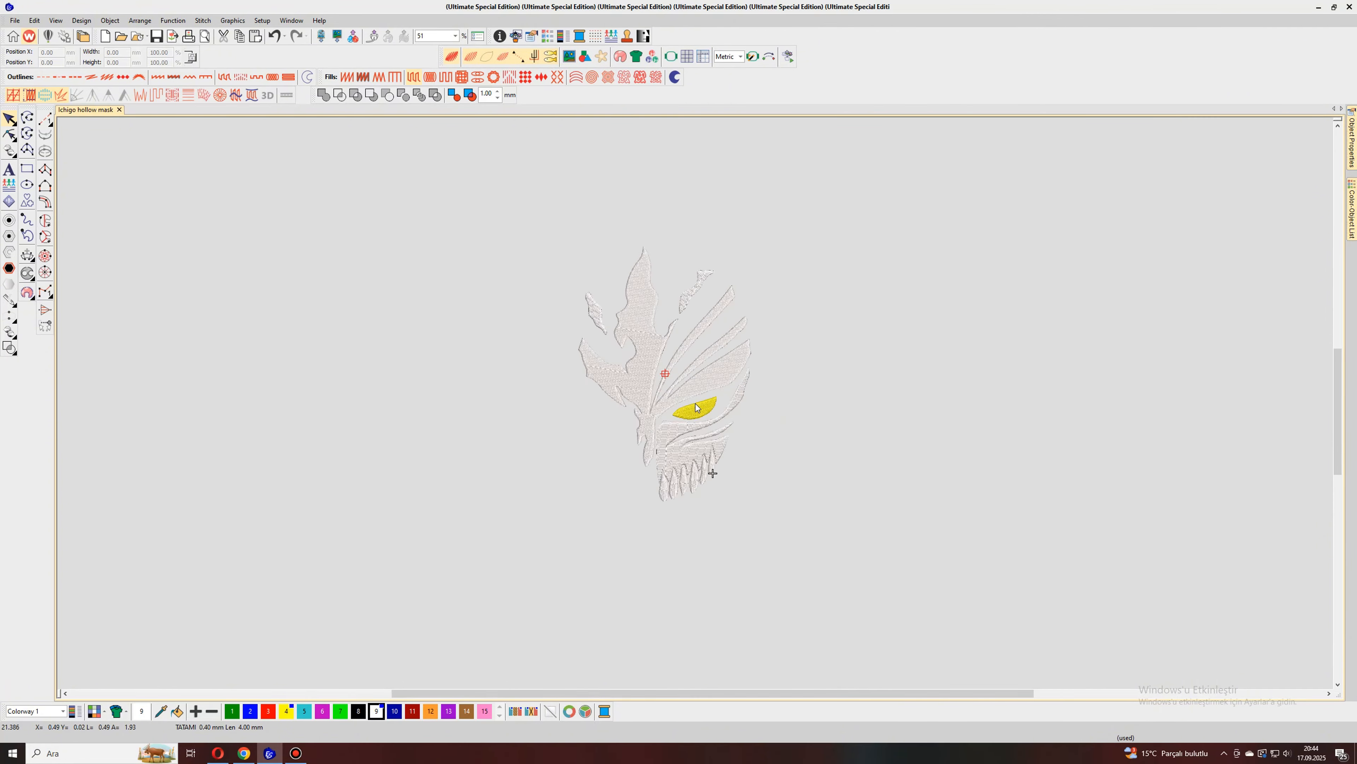
scroll(694, 402, up, 1)
scroll(694, 402, down, 2)
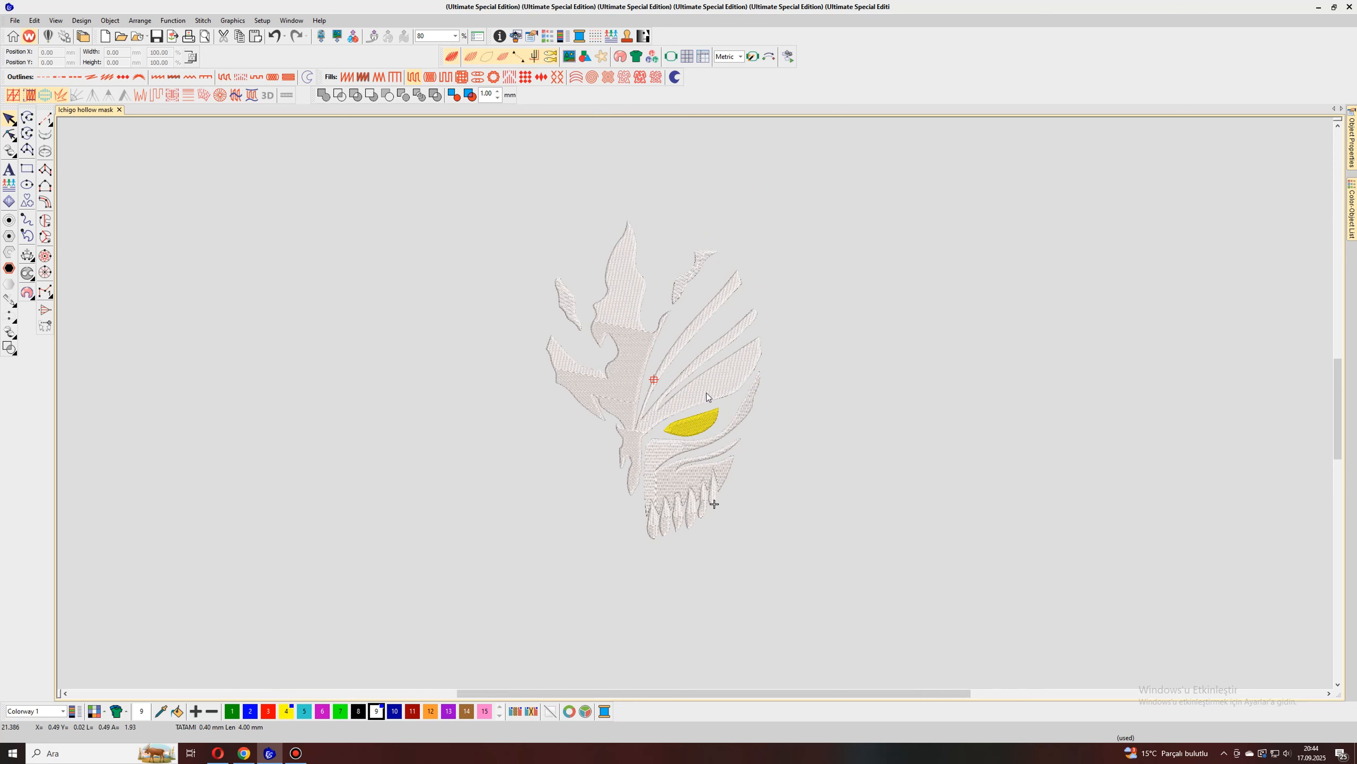
scroll(690, 405, up, 2)
click(637, 457)
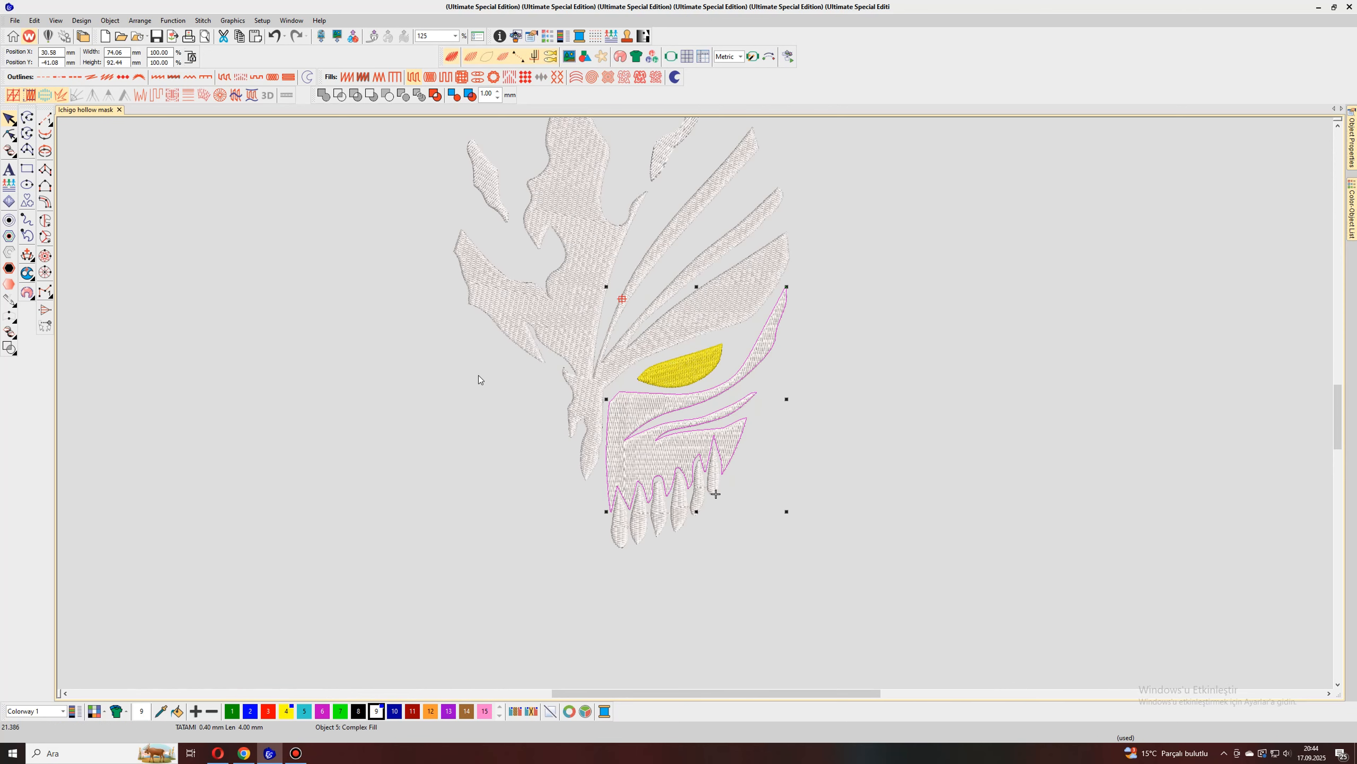
click(490, 350)
scroll(694, 402, down, 3)
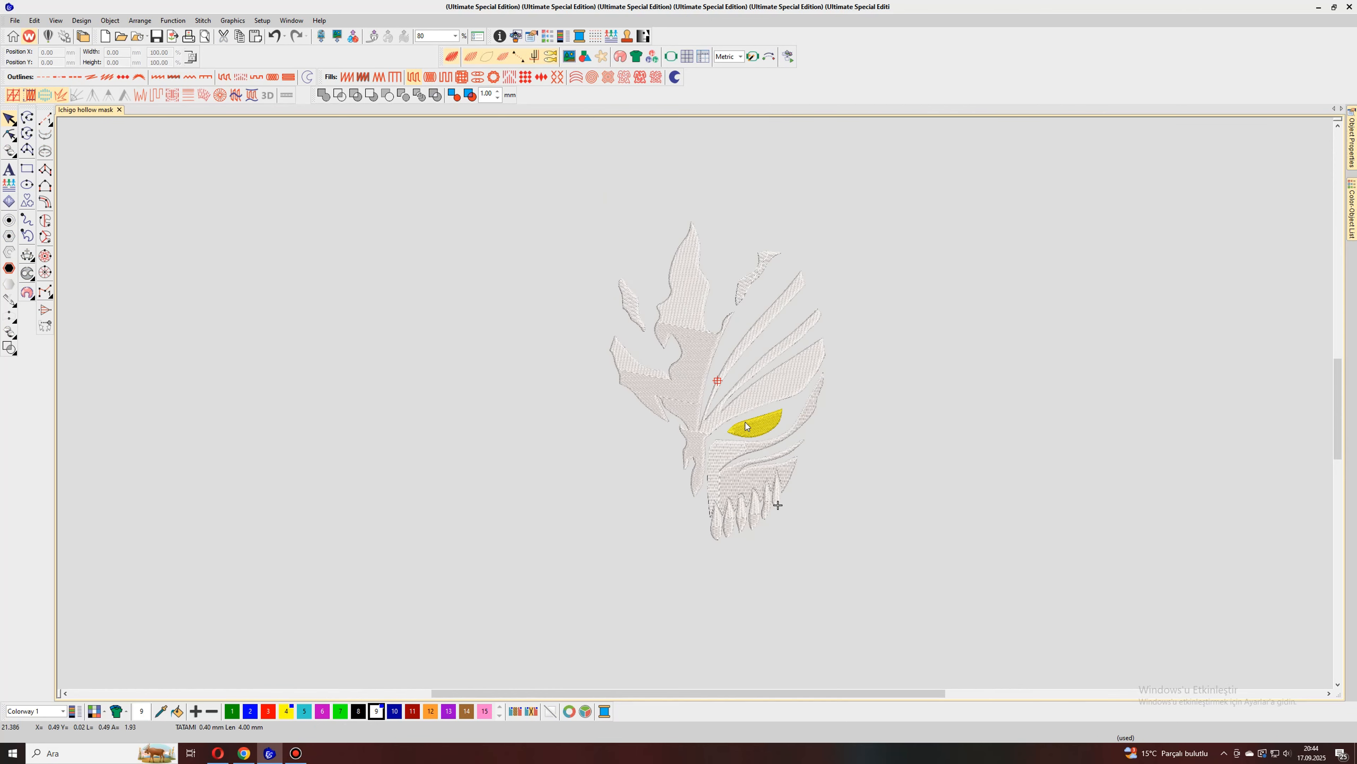
scroll(694, 402, up, 2)
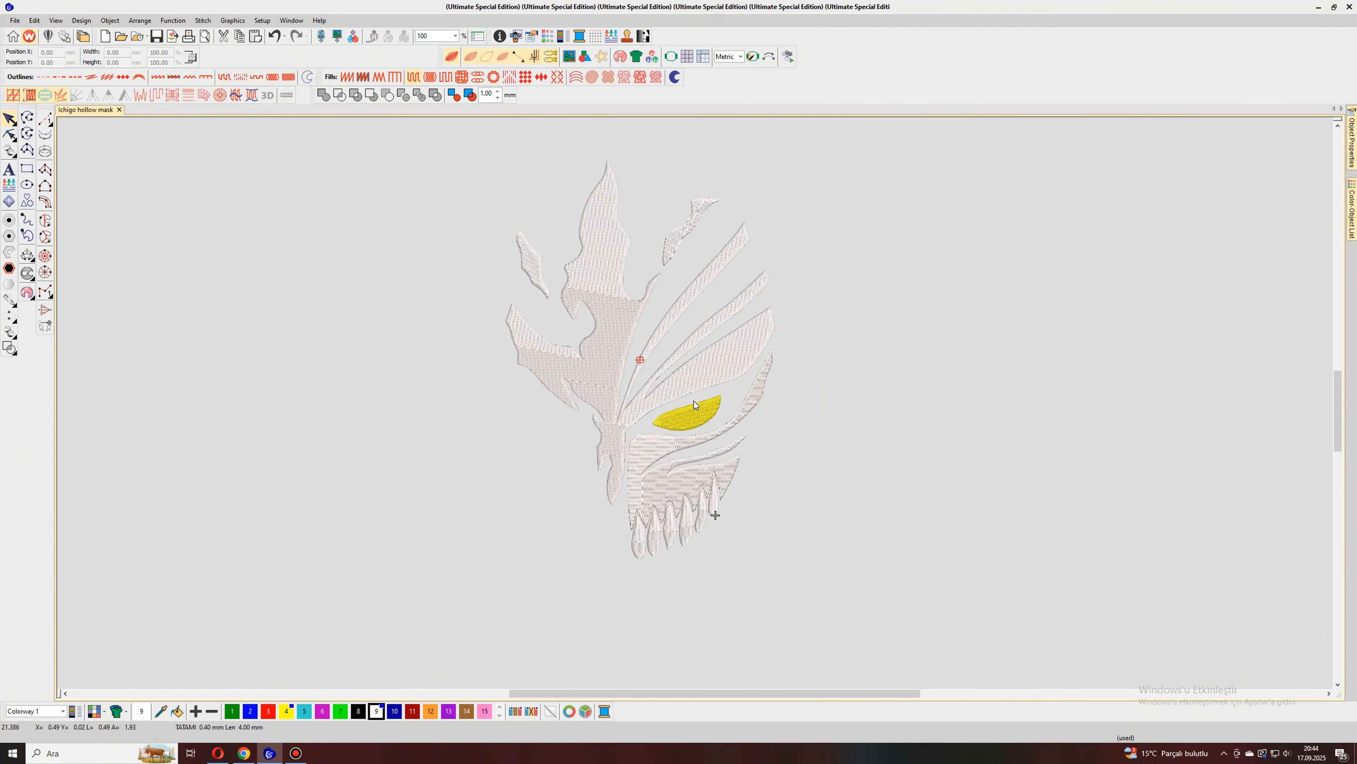
Step: Reshape the lower face object by moving its stitch exit point outside its inner edge, beside the nose strip's tip
click(680, 479)
key(h)
drag(676, 434, 591, 493)
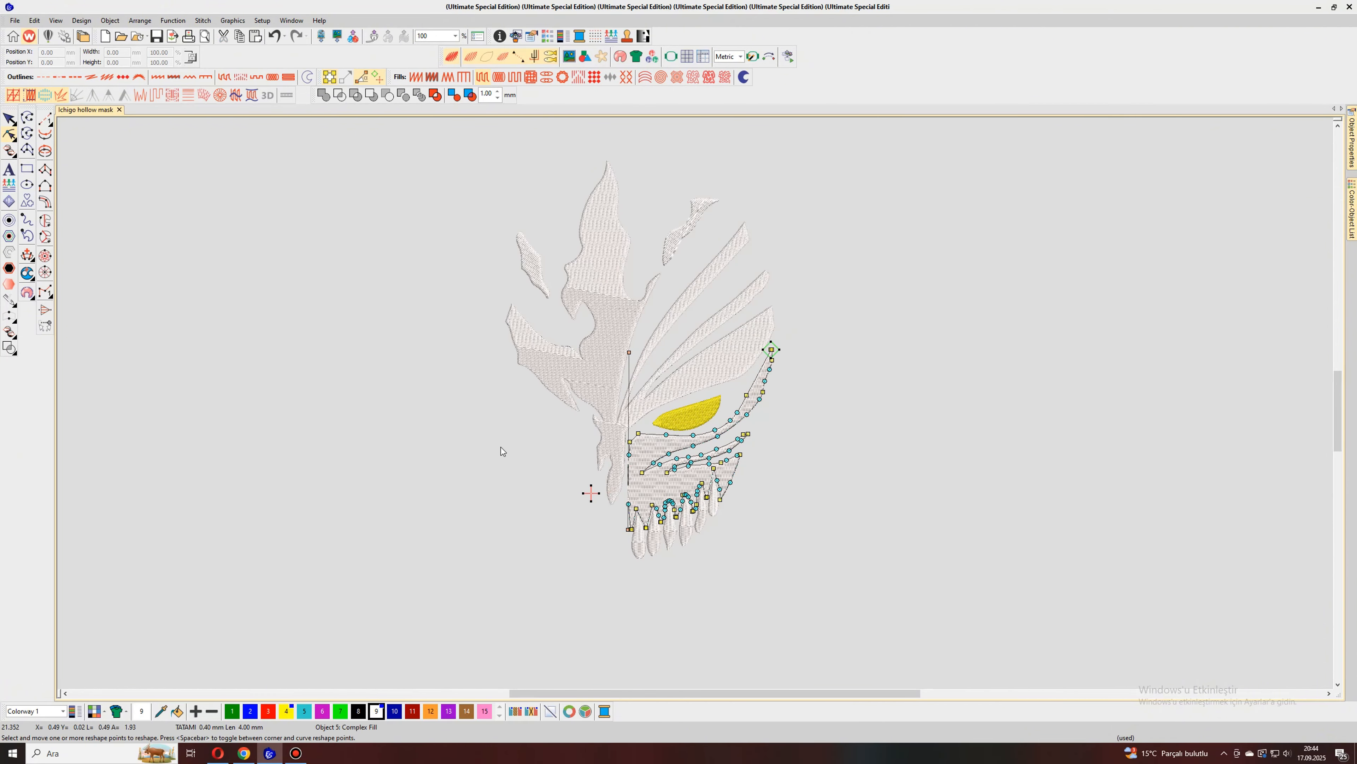
click(8, 119)
Step: Rotate the stitch angle line of the large upper mask object until it is nearly horizontal
click(553, 361)
key(h)
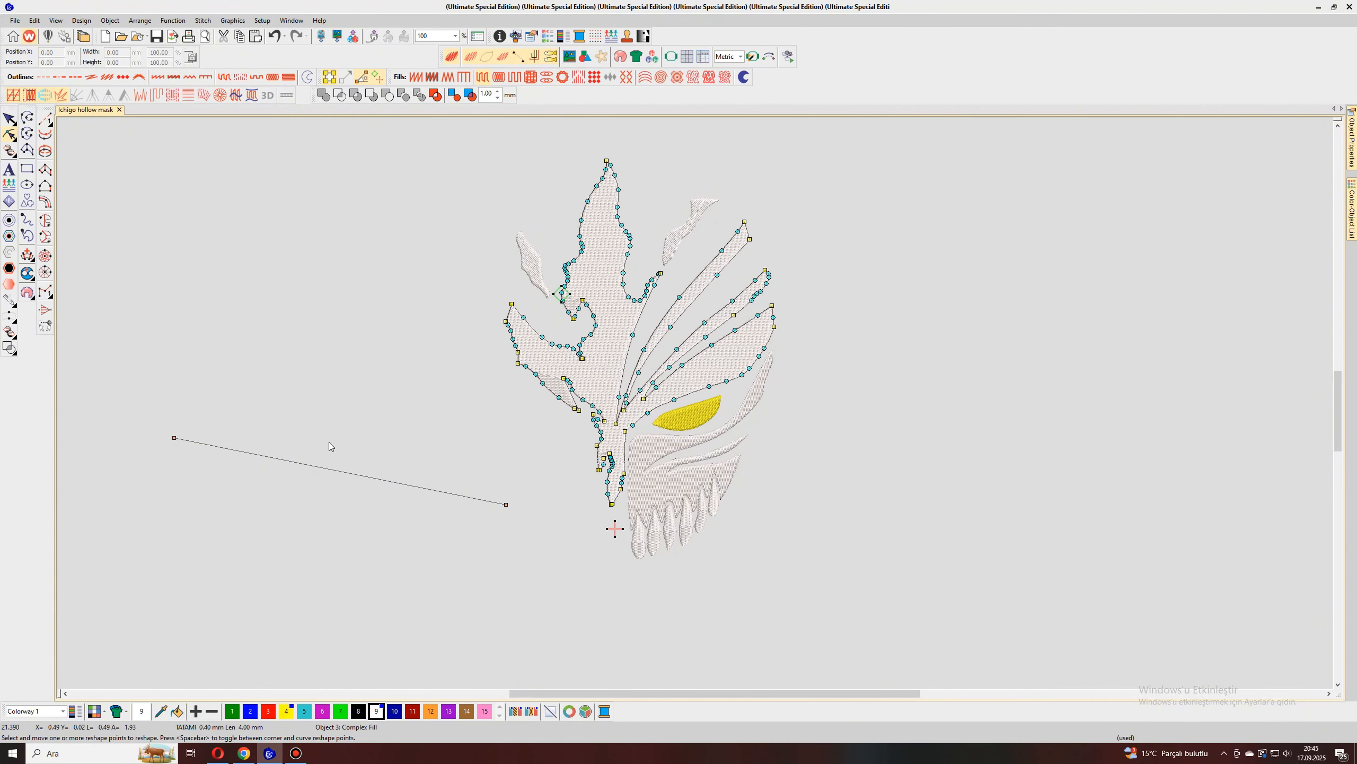
drag(174, 438, 153, 502)
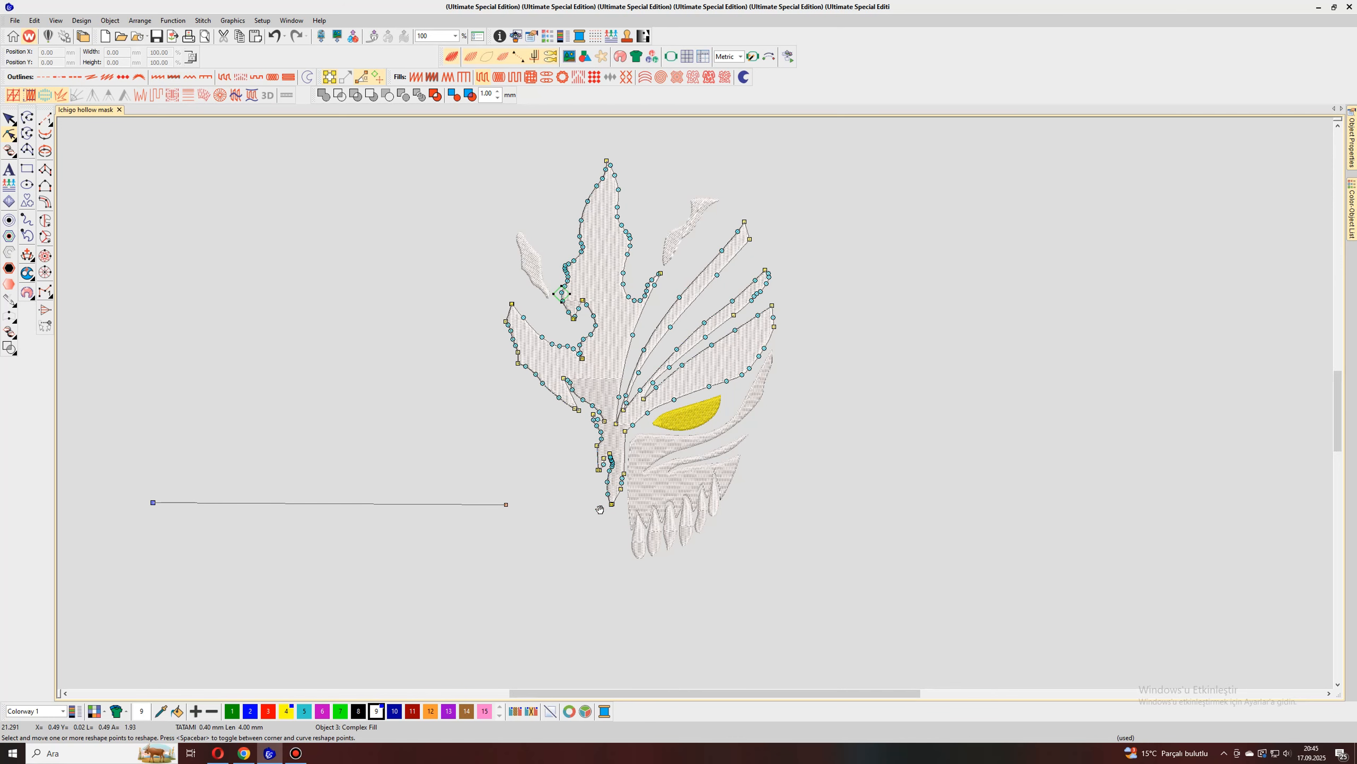
click(9, 119)
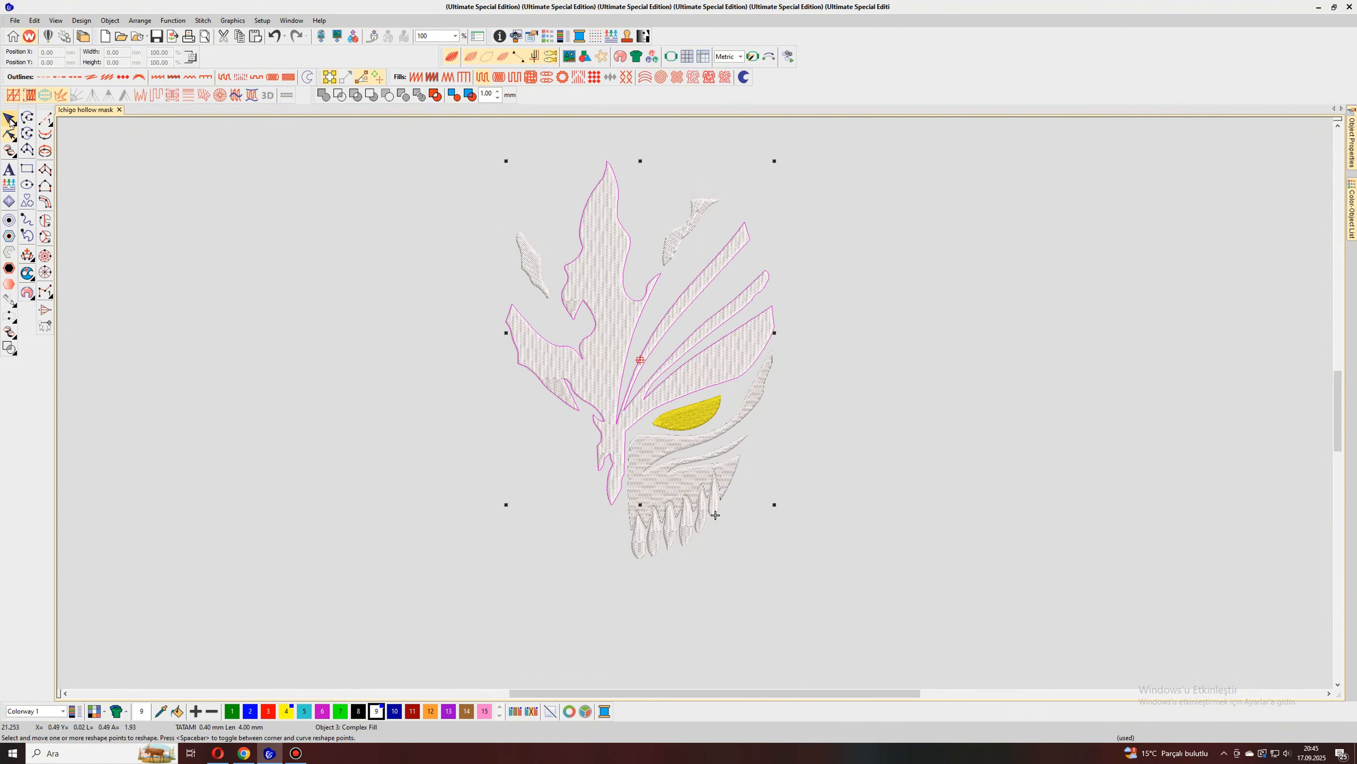
key(Escape)
Step: Move the exit point of the small flame fragment above the diagonal stripes to just below its lower tip
click(689, 244)
key(h)
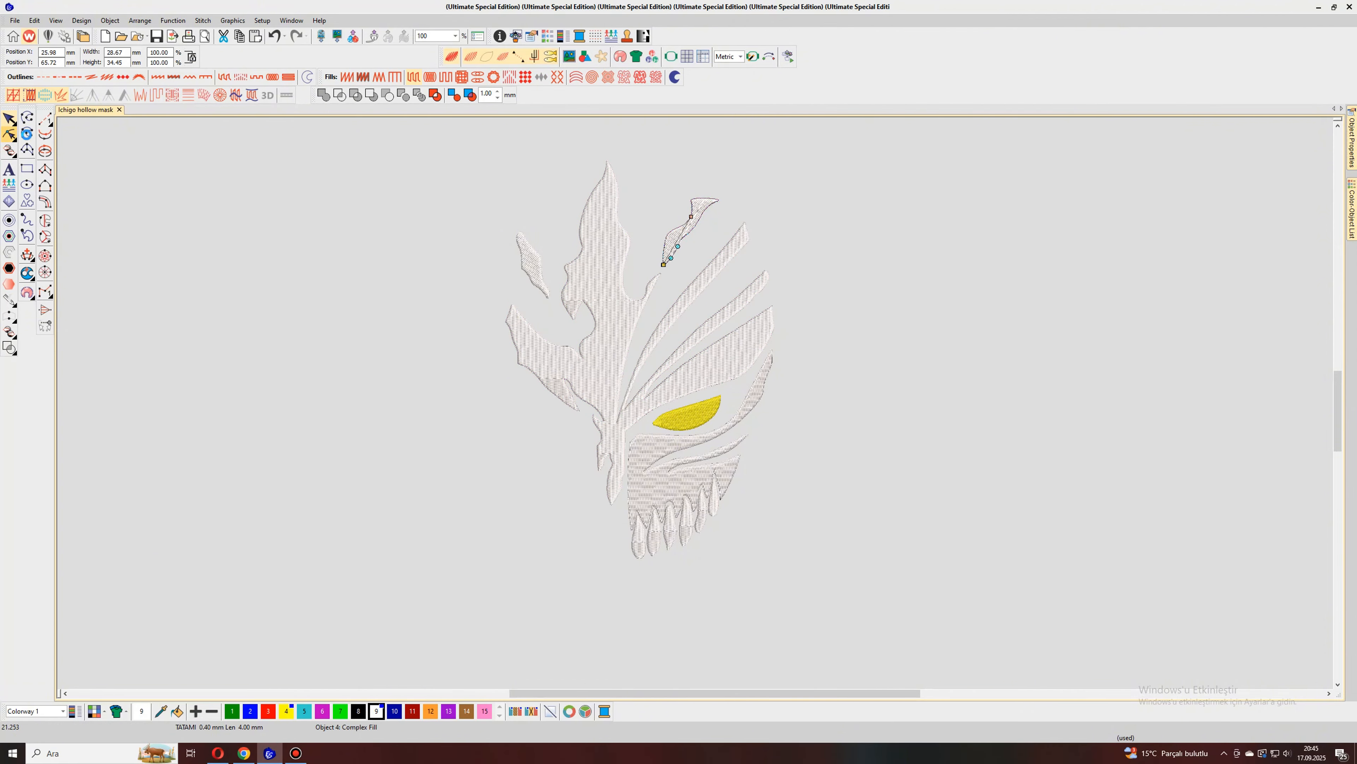
scroll(707, 393, up, 3)
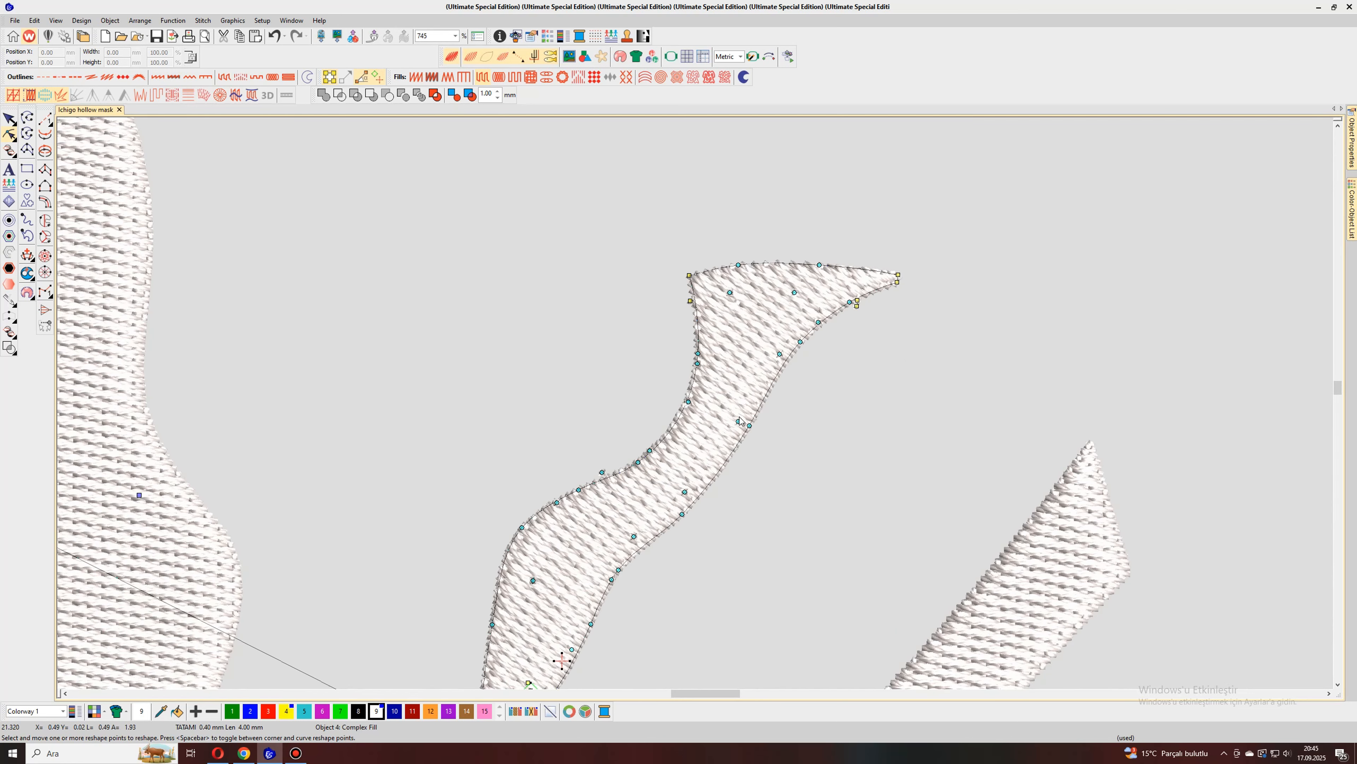
scroll(670, 465, down, 4)
drag(682, 443, 663, 463)
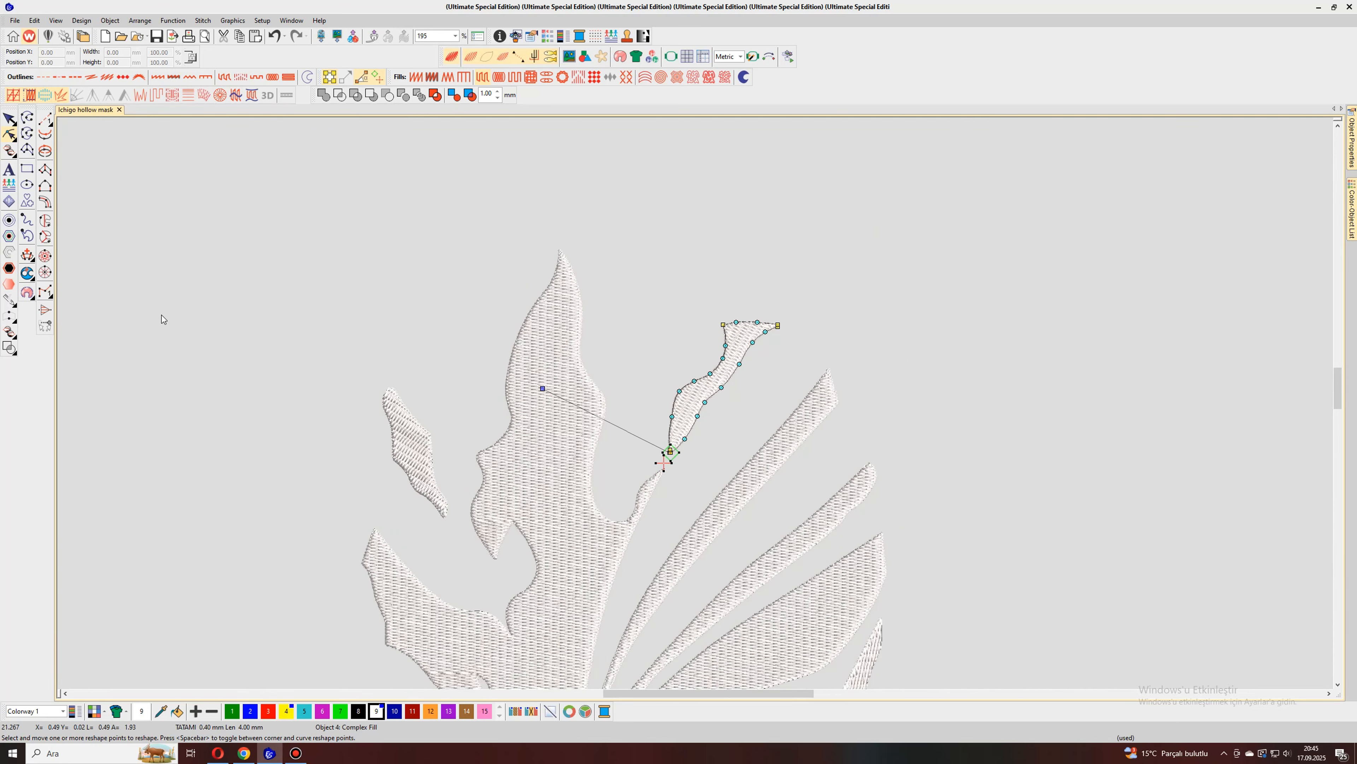
click(9, 118)
Step: Move the exit point of the small detached fragment beside the tall flame to just beyond its lower tip
click(397, 426)
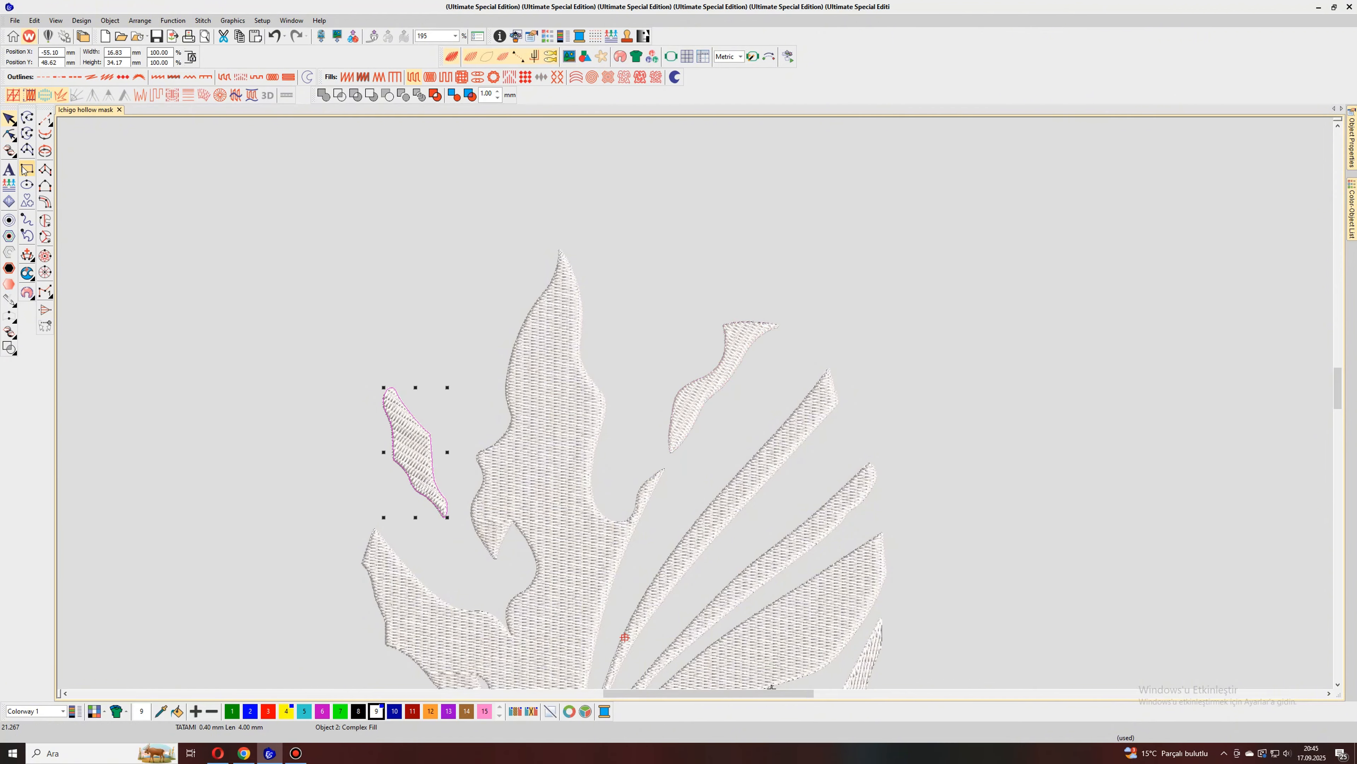
click(9, 135)
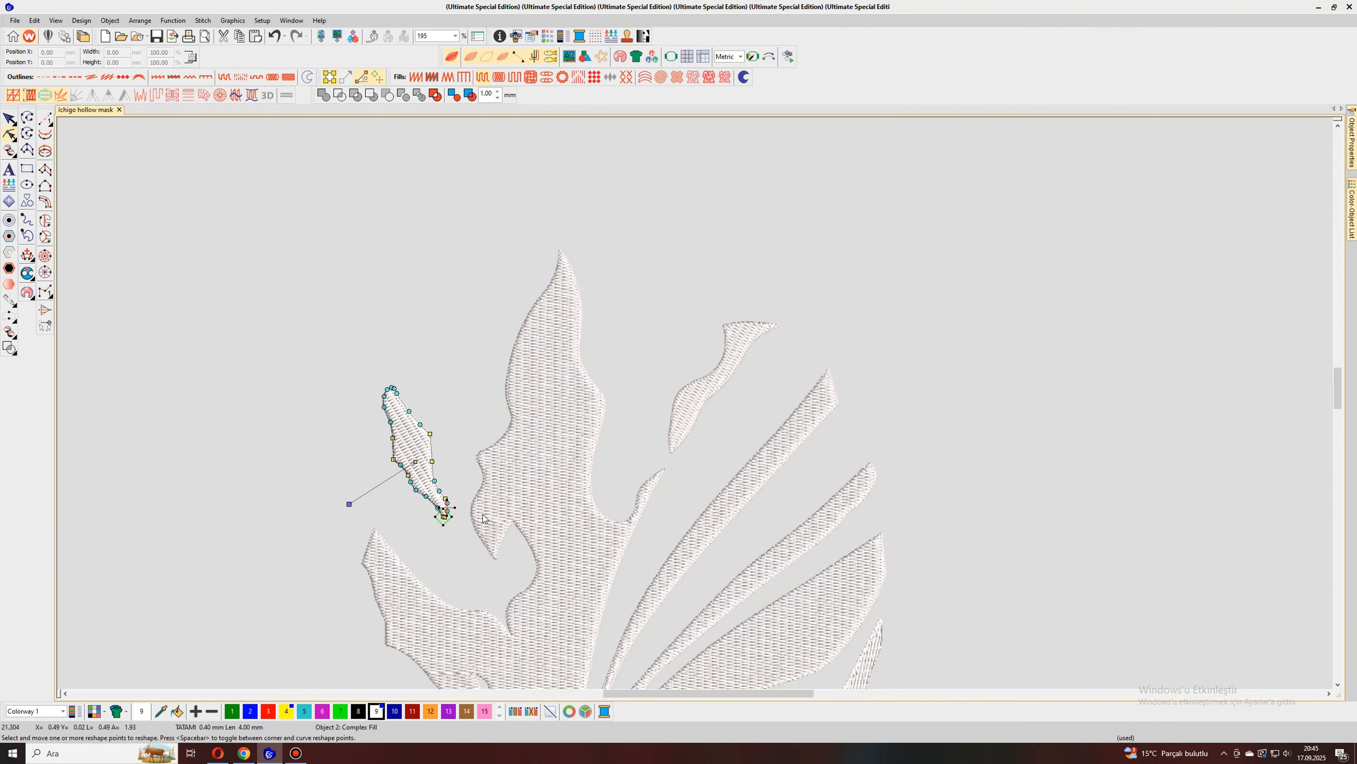
drag(444, 517, 462, 544)
click(9, 118)
scroll(248, 334, down, 5)
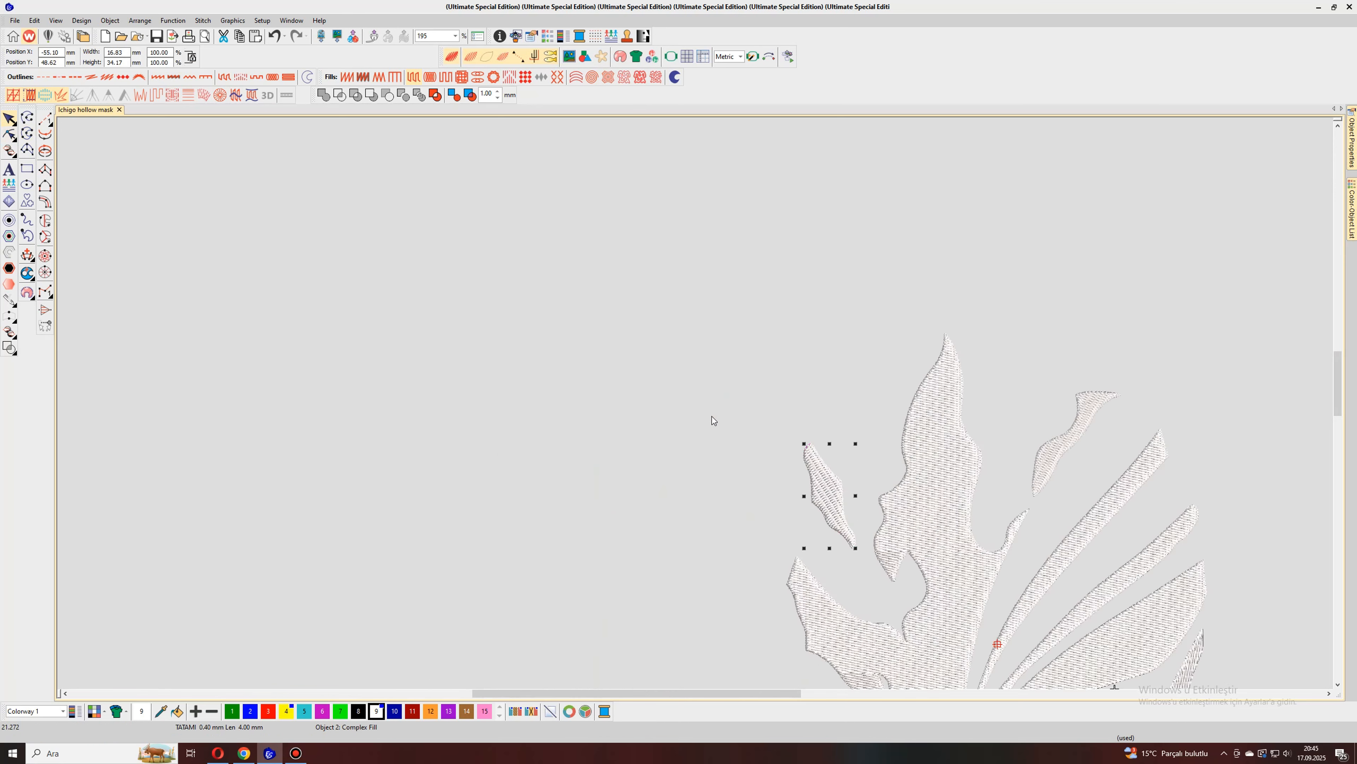
key(Escape)
Step: Move the exit point of the first, leftmost tooth to just below its bottom end
scroll(695, 403, up, 2)
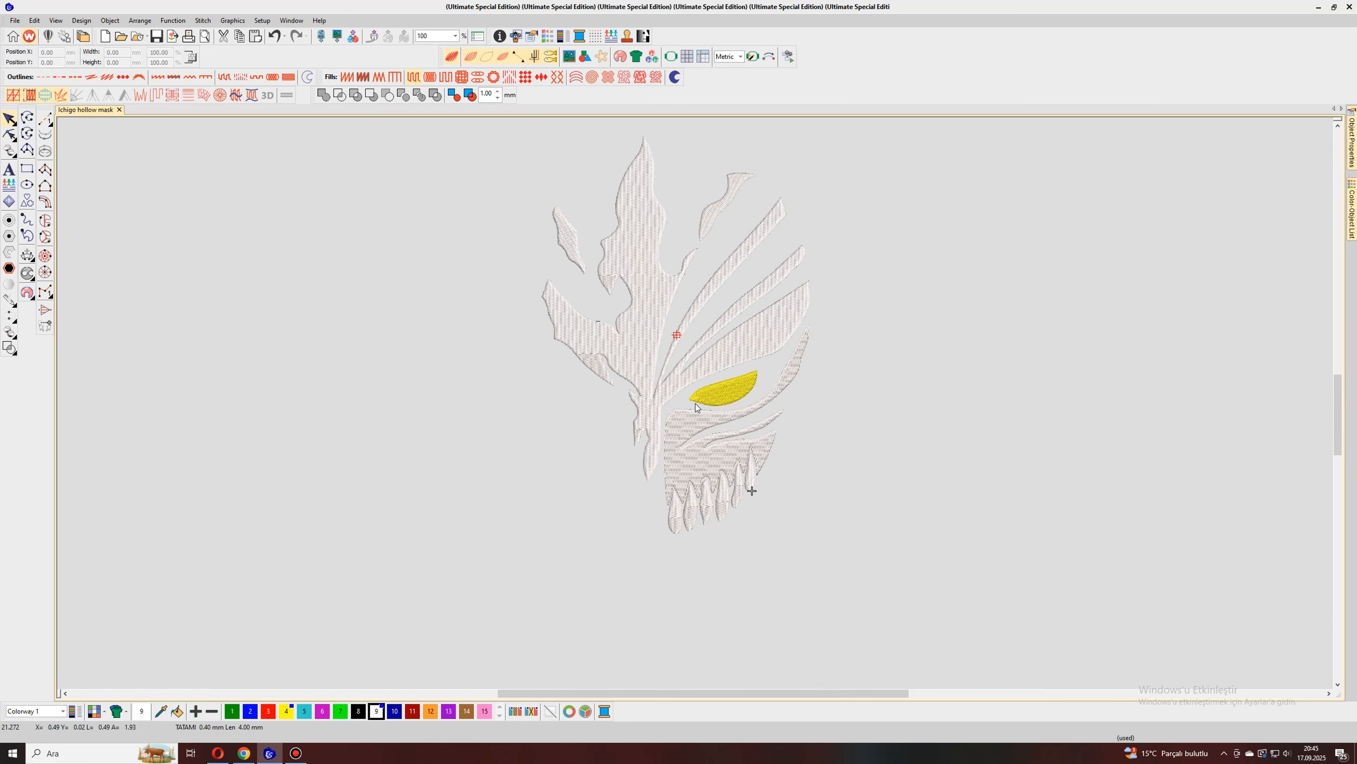
scroll(703, 590, up, 4)
click(636, 392)
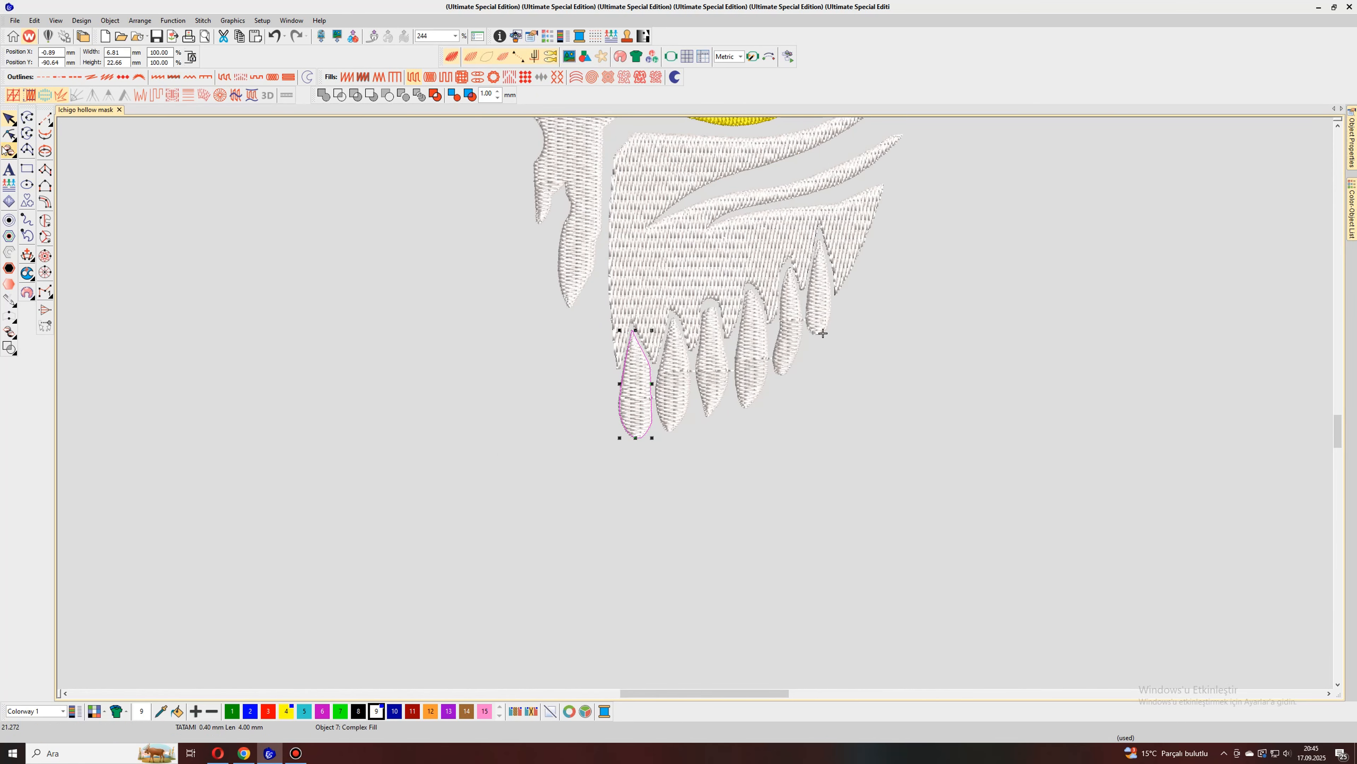
click(9, 135)
drag(651, 397, 639, 461)
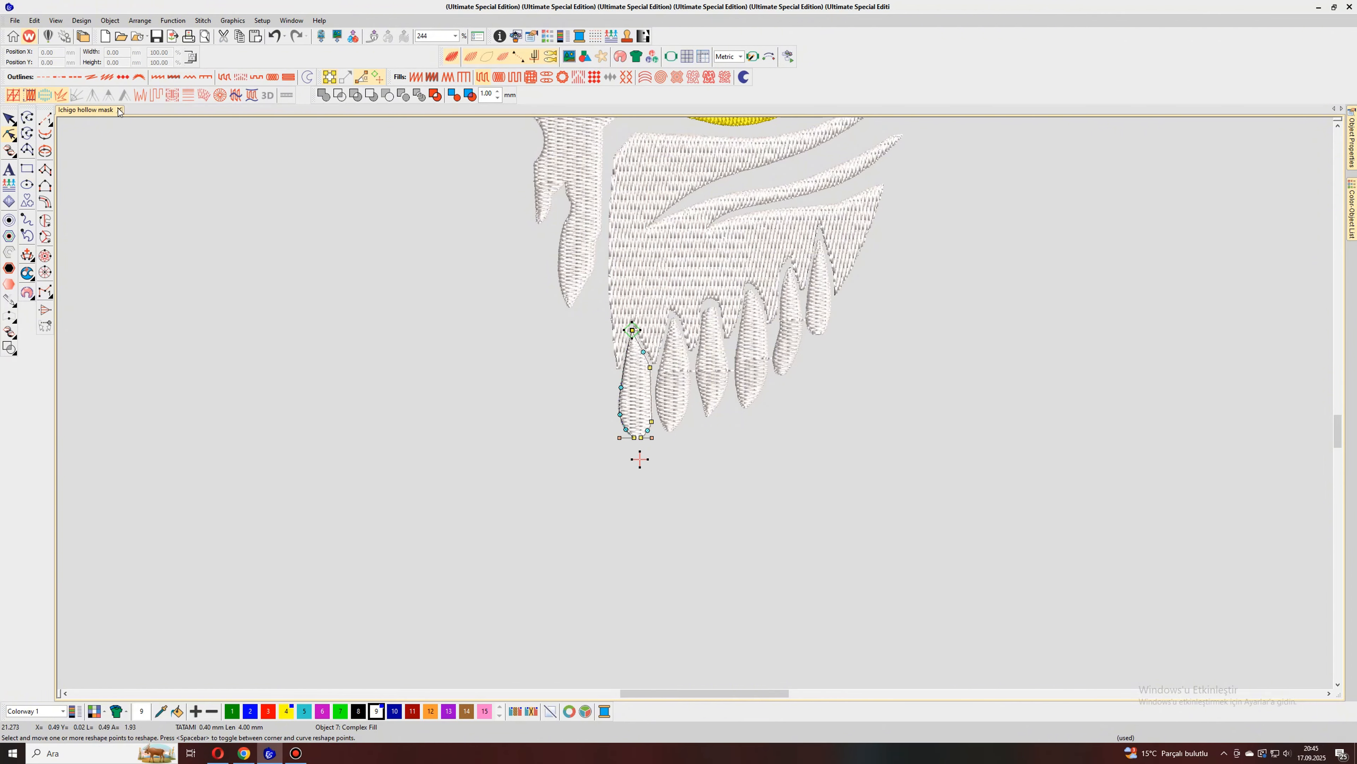
click(10, 119)
Step: Reposition the stitch exit points of the second and third teeth
click(667, 385)
click(9, 134)
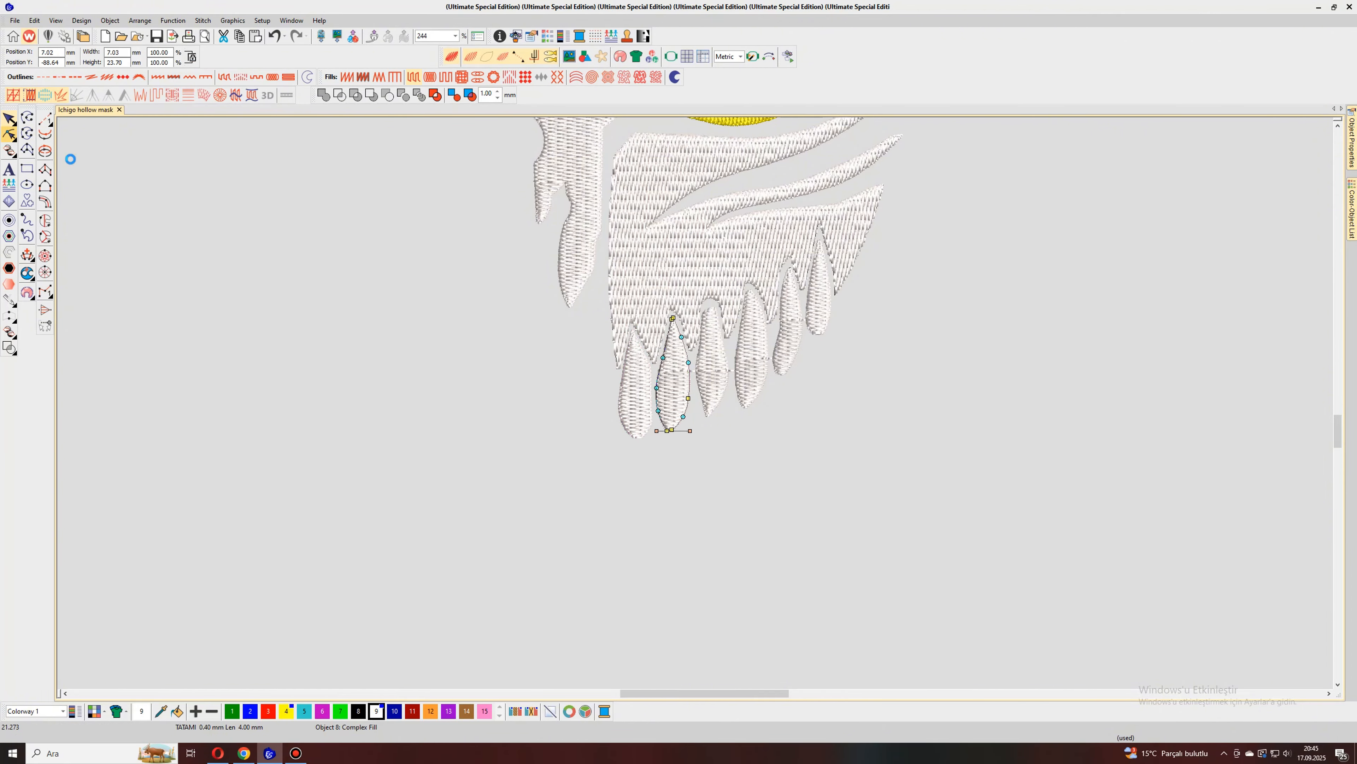
click(9, 119)
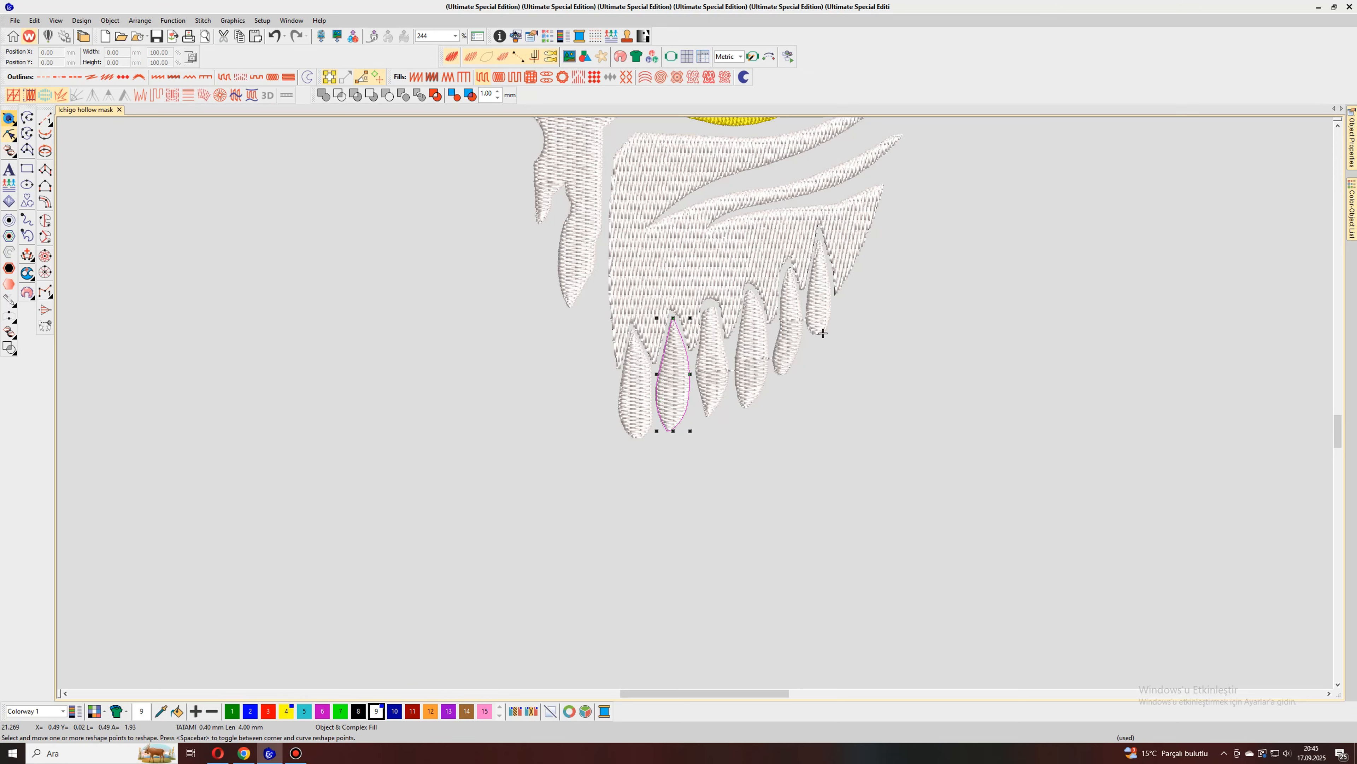
click(731, 371)
click(9, 135)
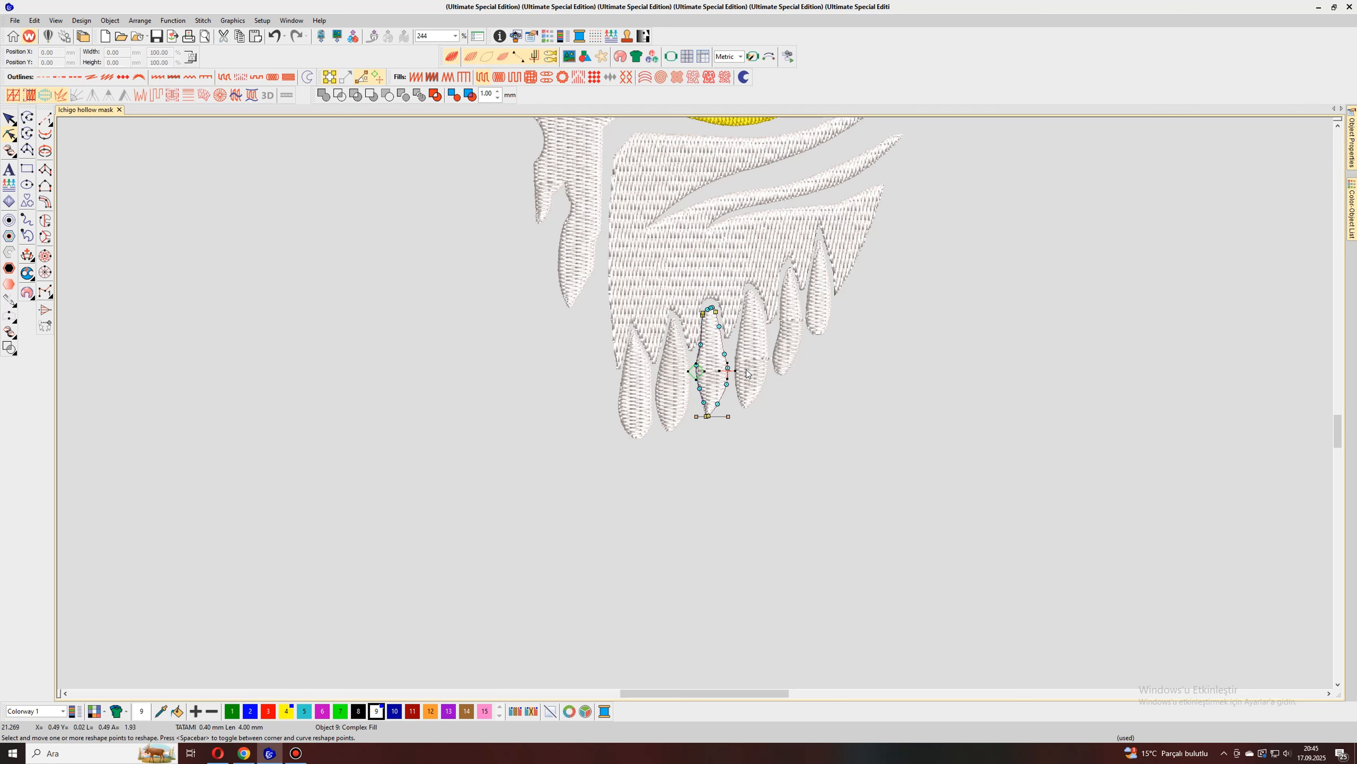
key(Delete)
click(9, 119)
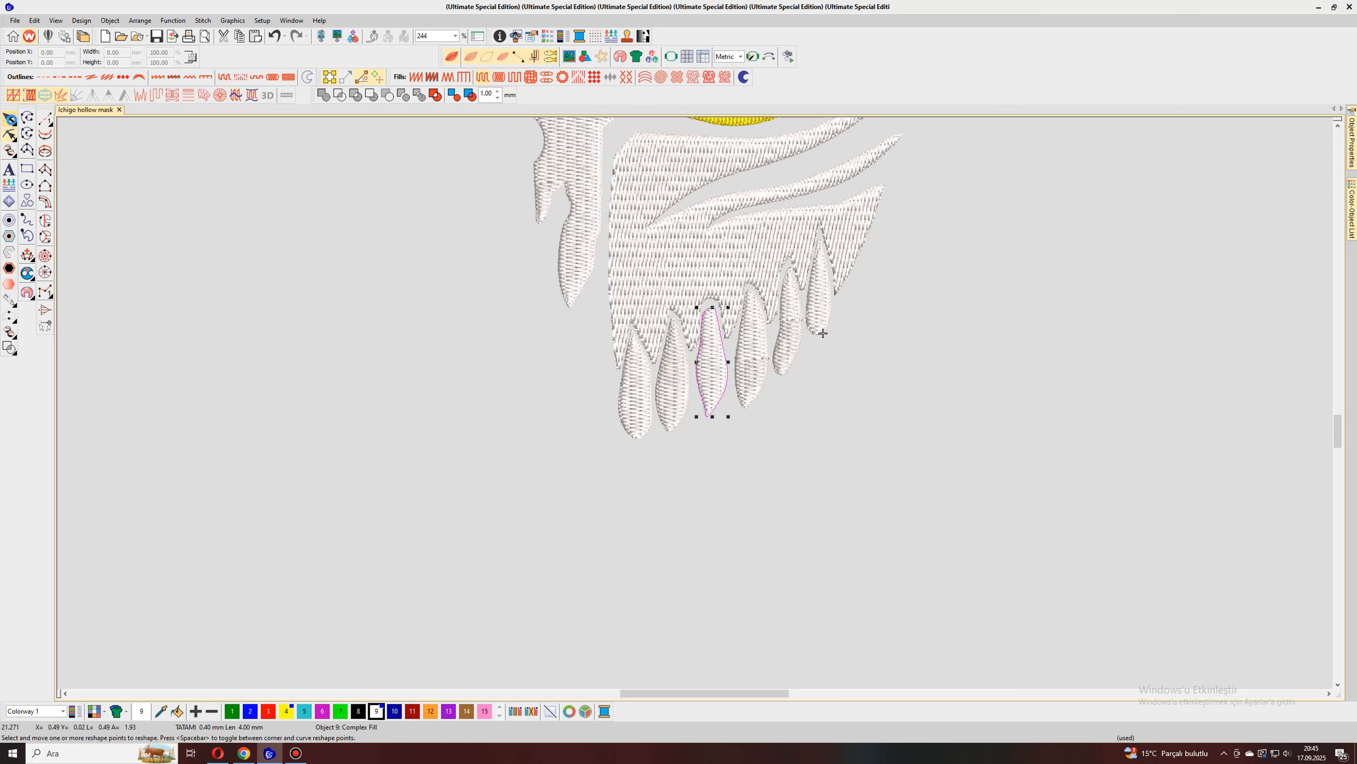
Step: Move the fourth tooth's exit point above its upper tip and the fifth tooth's exit point below its lower end
click(746, 374)
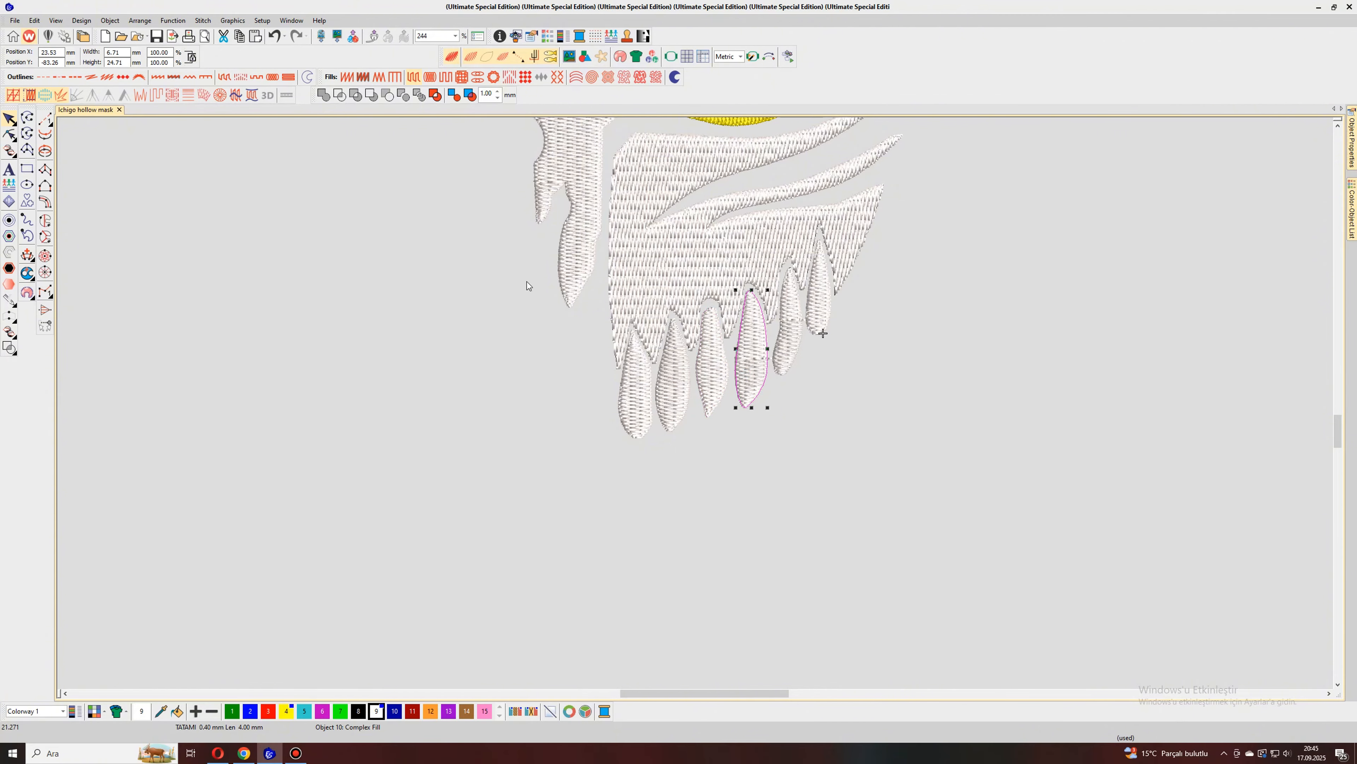
click(10, 136)
drag(770, 359, 737, 273)
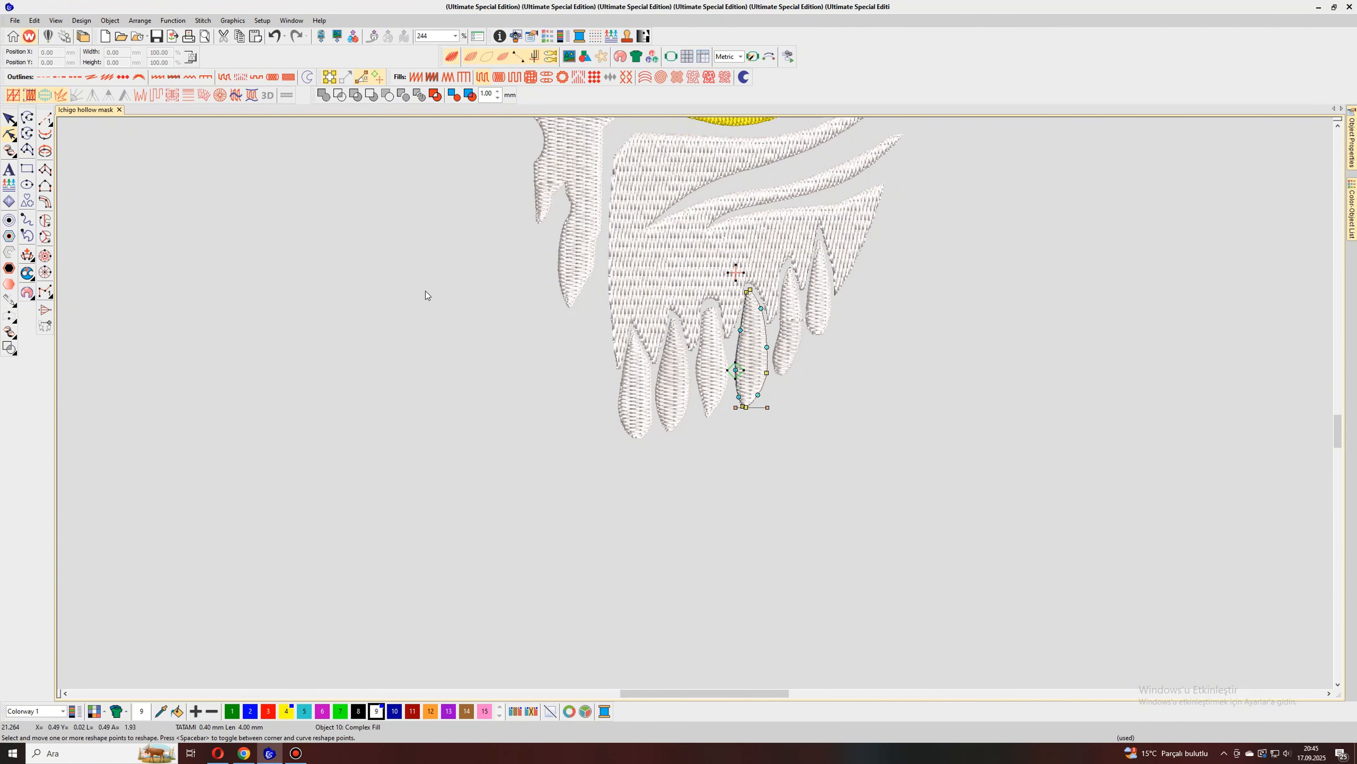
click(12, 120)
click(791, 342)
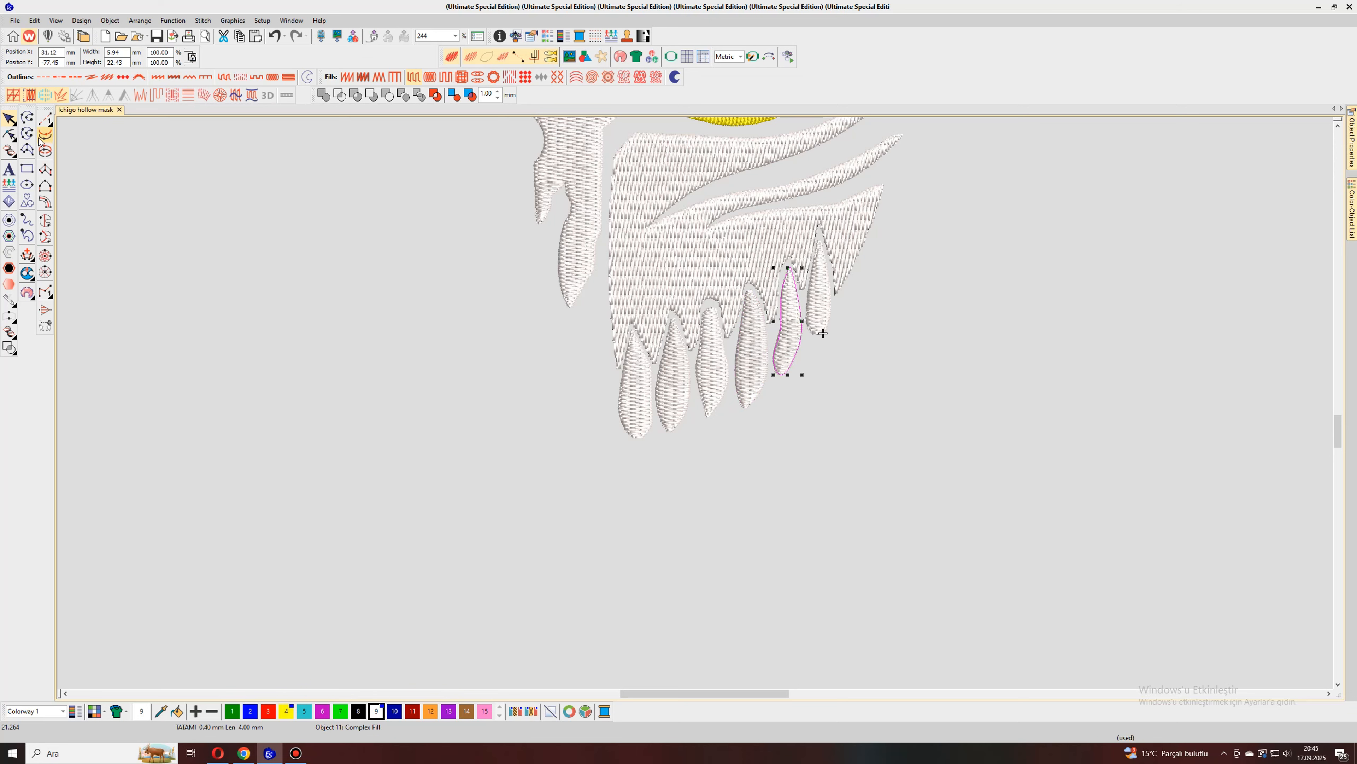
click(10, 136)
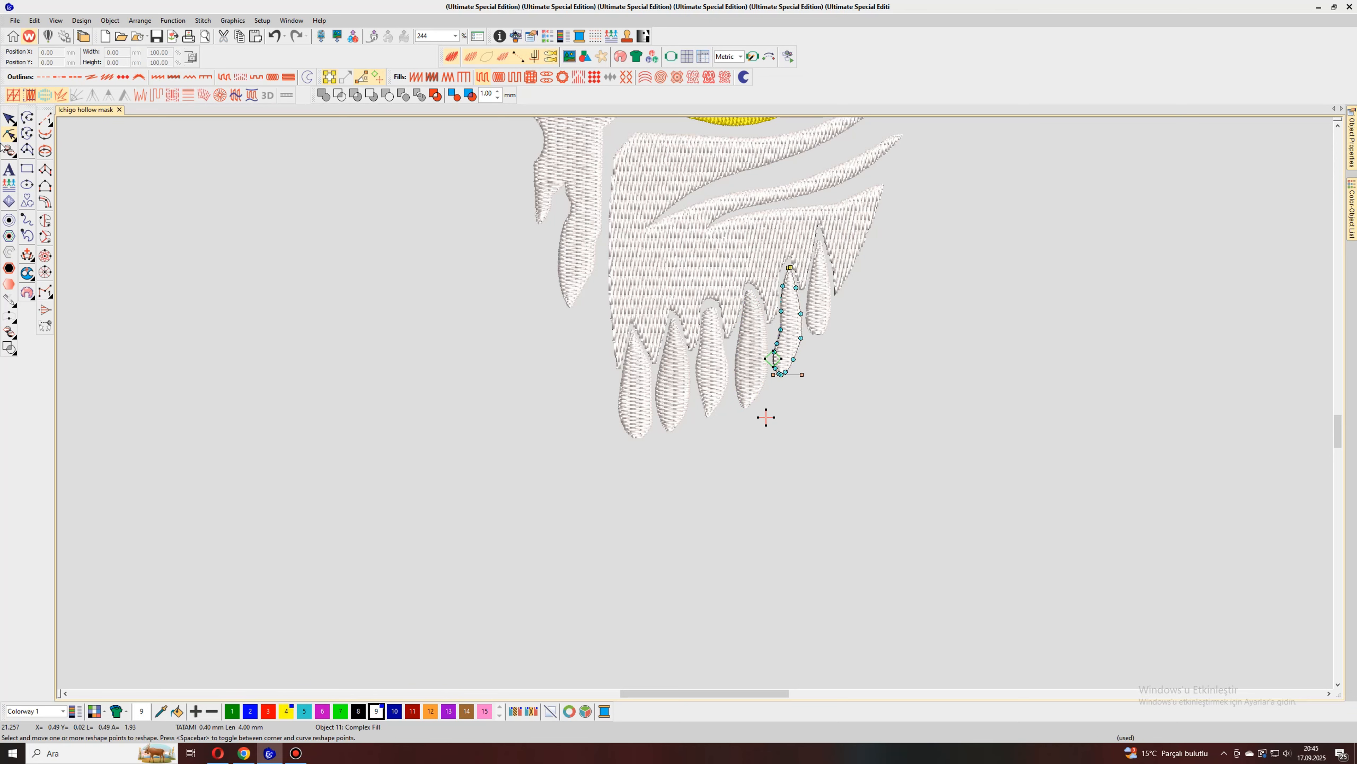
key(Escape)
Step: Move the exit point of the sixth, rightmost tooth to just above its upper tip and deselect the tooth
key(Tab)
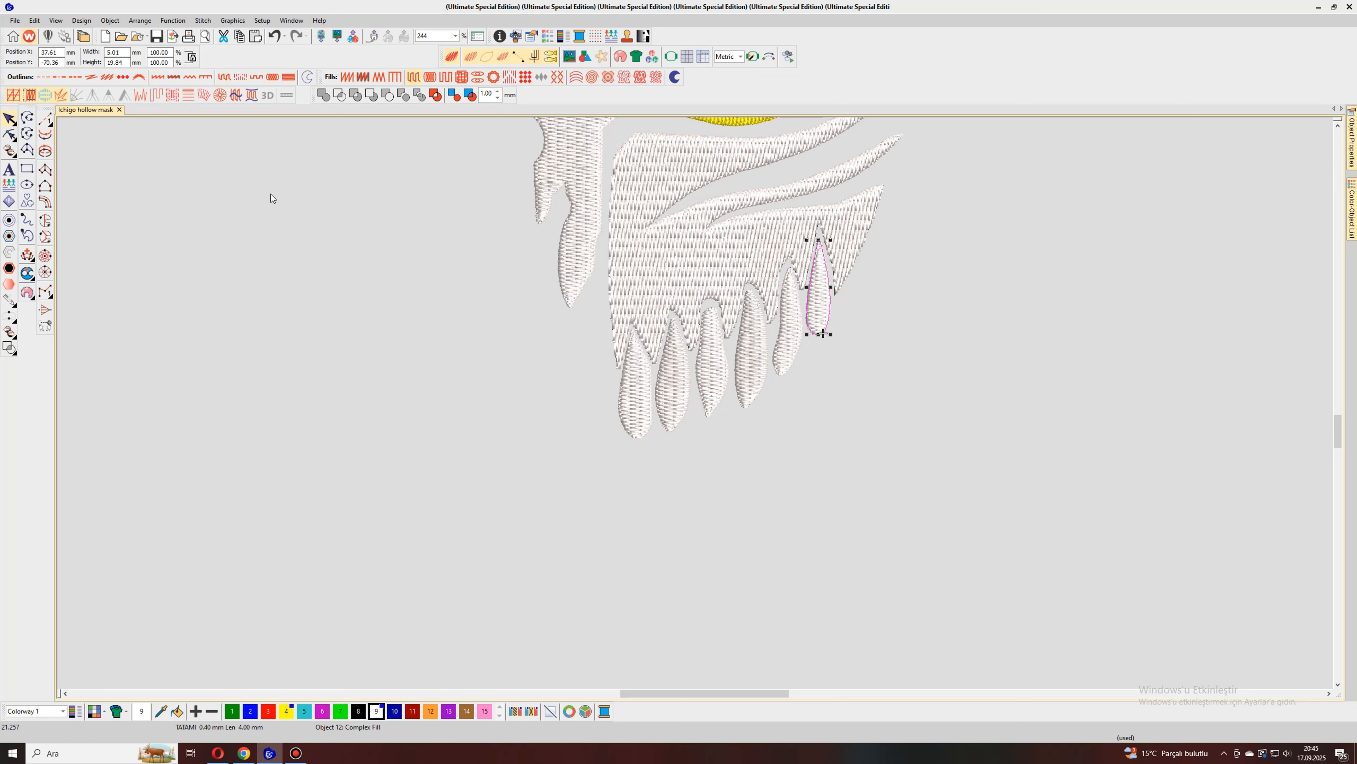
click(9, 136)
drag(823, 335, 816, 217)
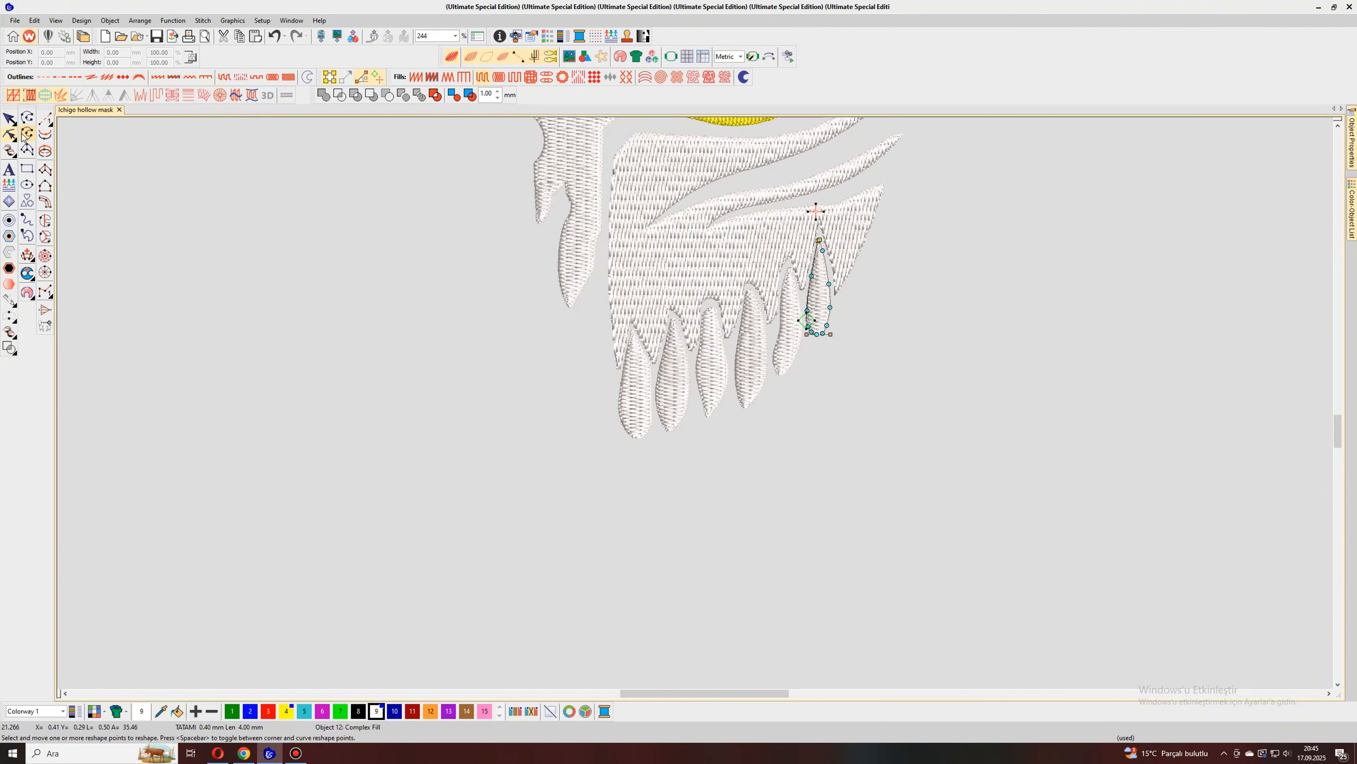
click(9, 118)
scroll(789, 402, down, 7)
click(790, 400)
scroll(715, 355, up, 3)
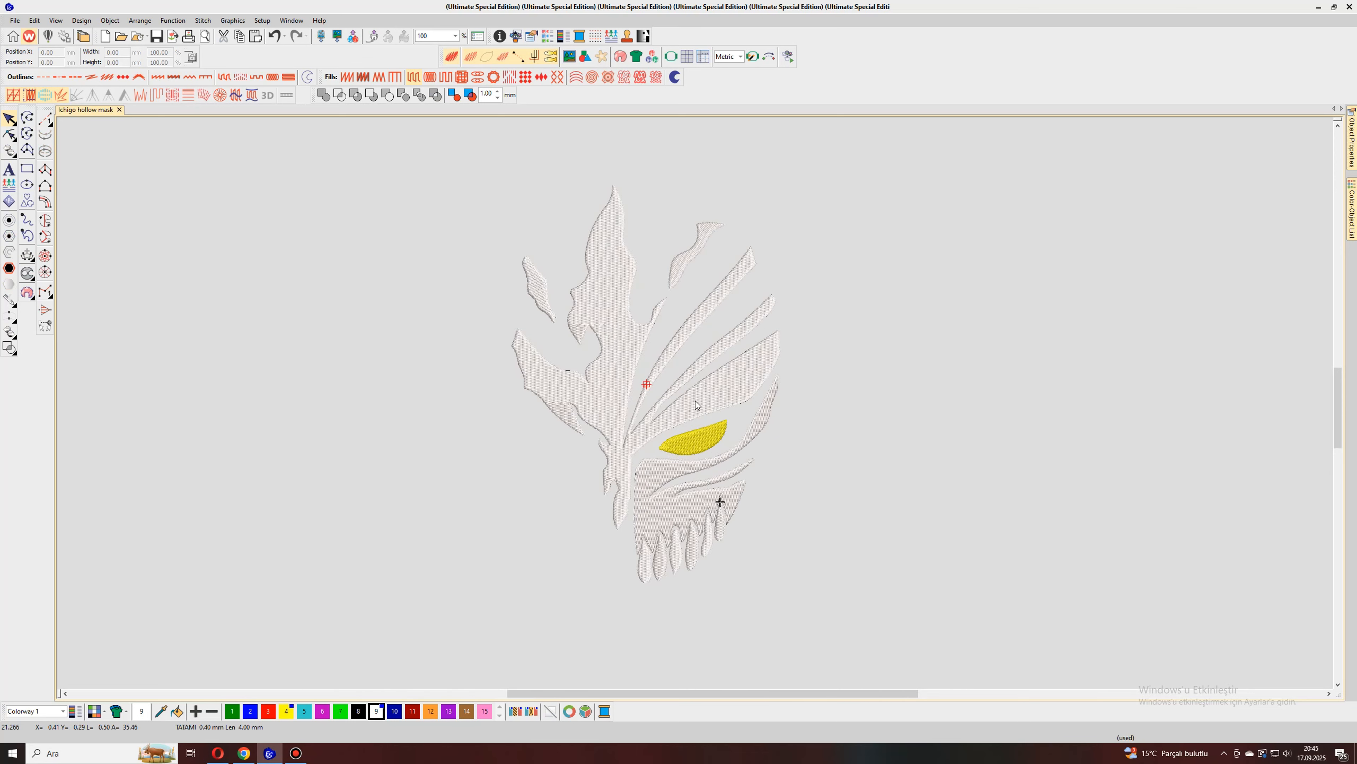
Step: Play the stitch-out simulation of the whole mask, raising the speed in stages to 13020 stitches per minute, and close the player
click(786, 59)
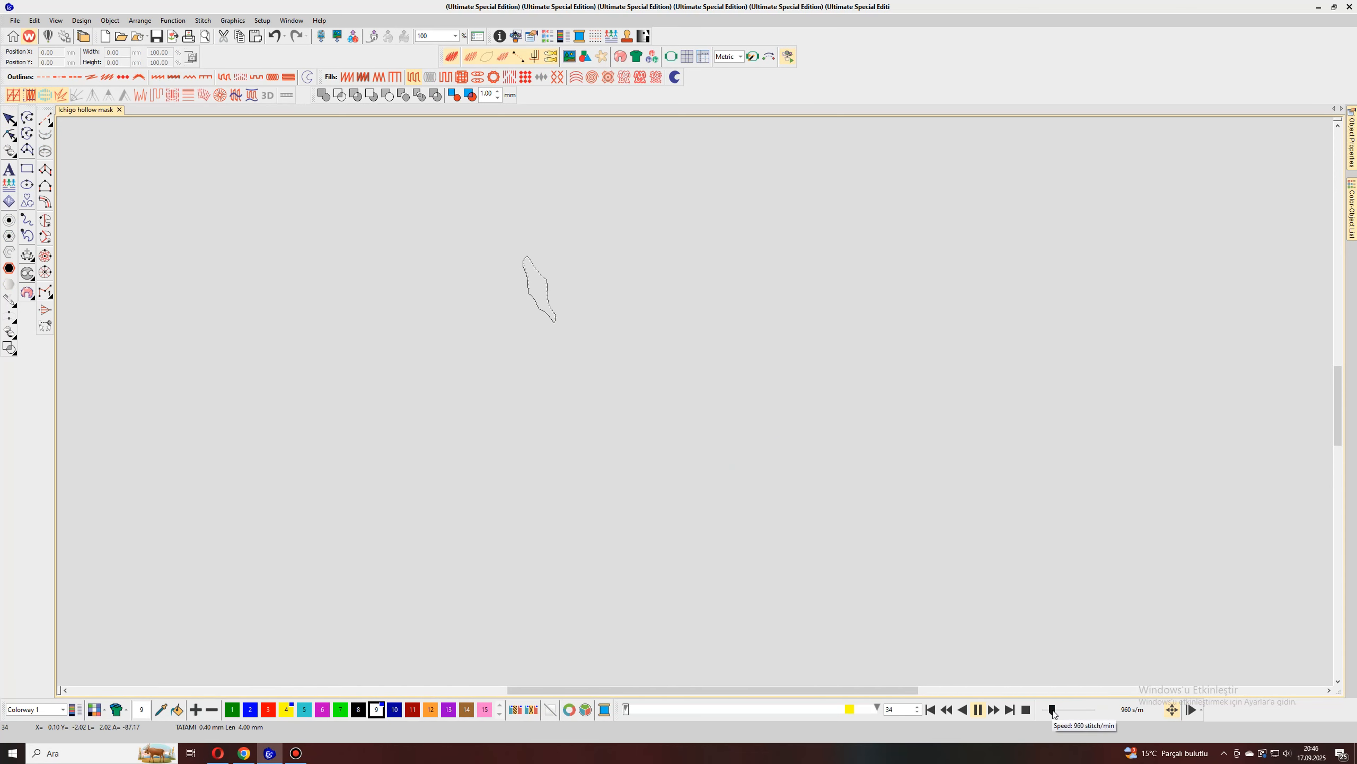
drag(1052, 710, 1056, 706)
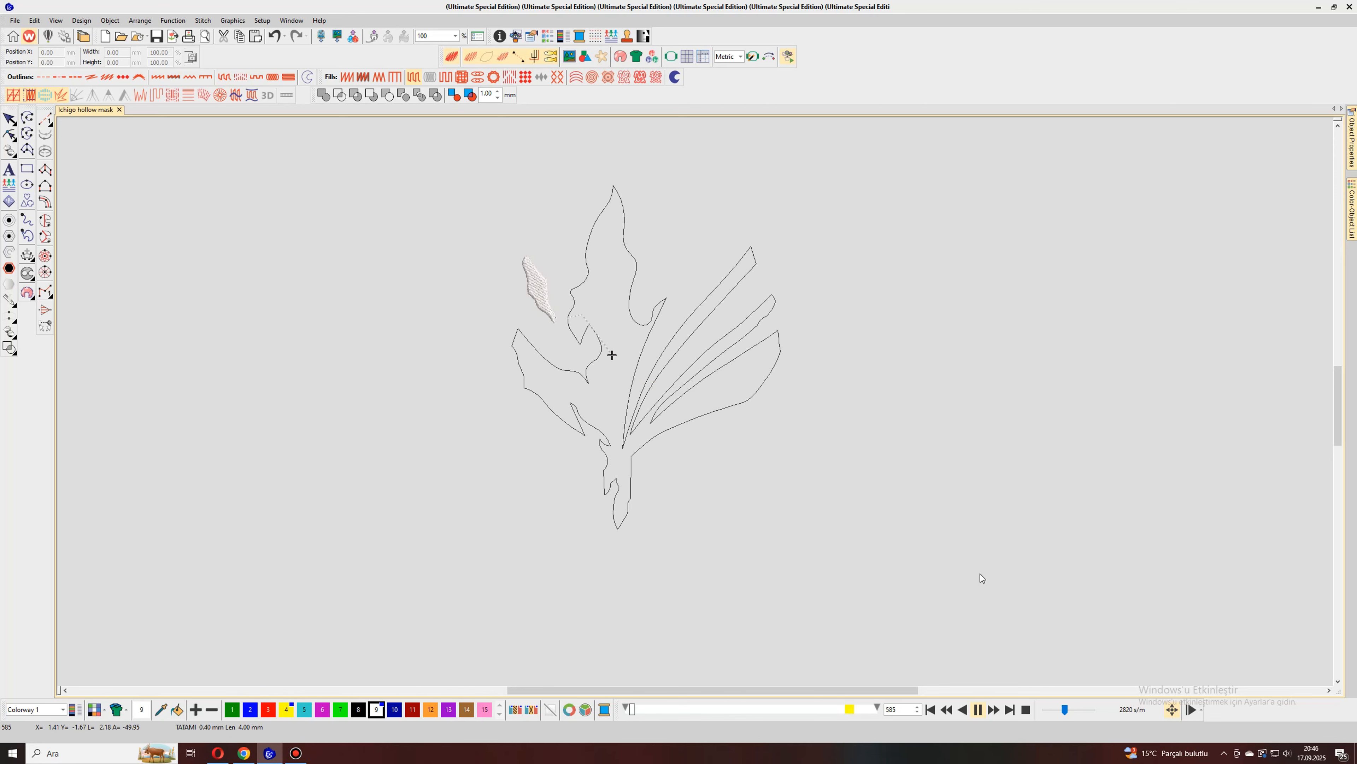
drag(1065, 710, 1070, 711)
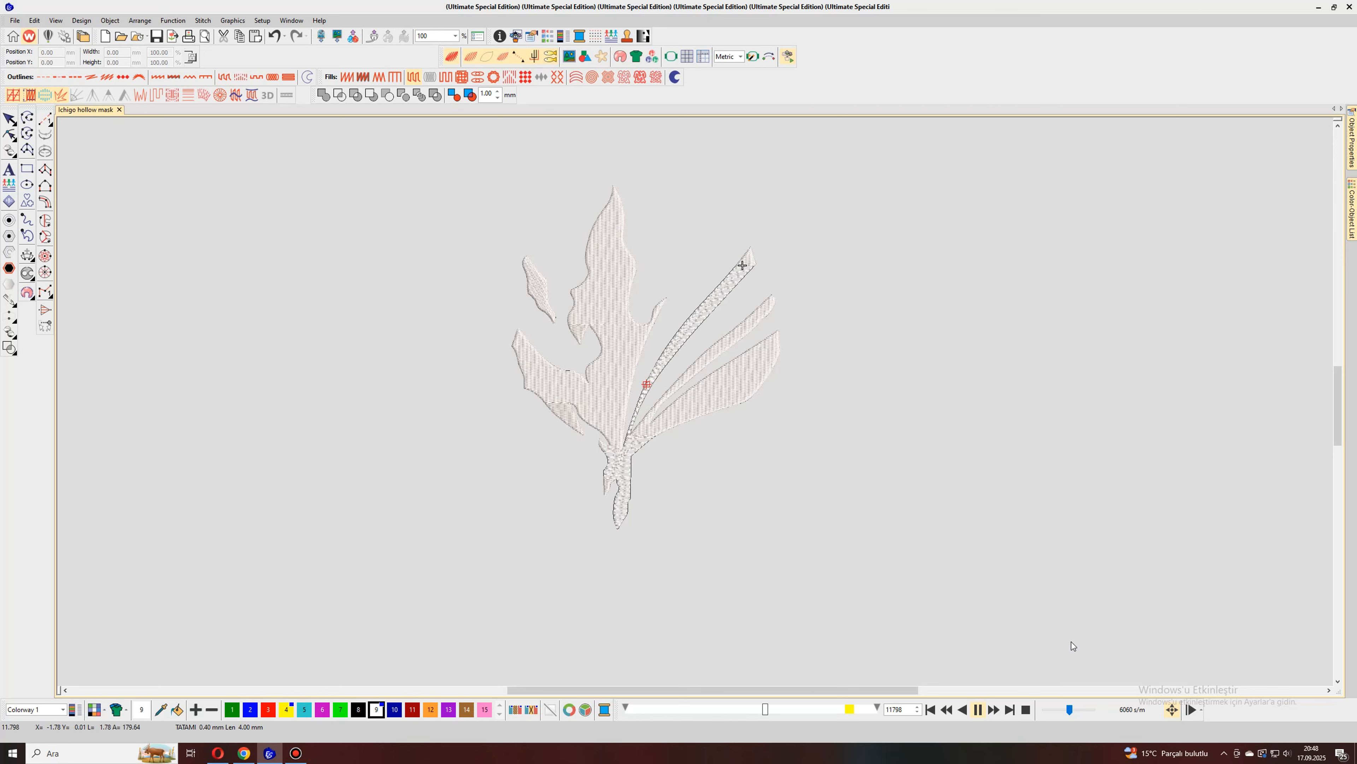
drag(1072, 709, 1074, 709)
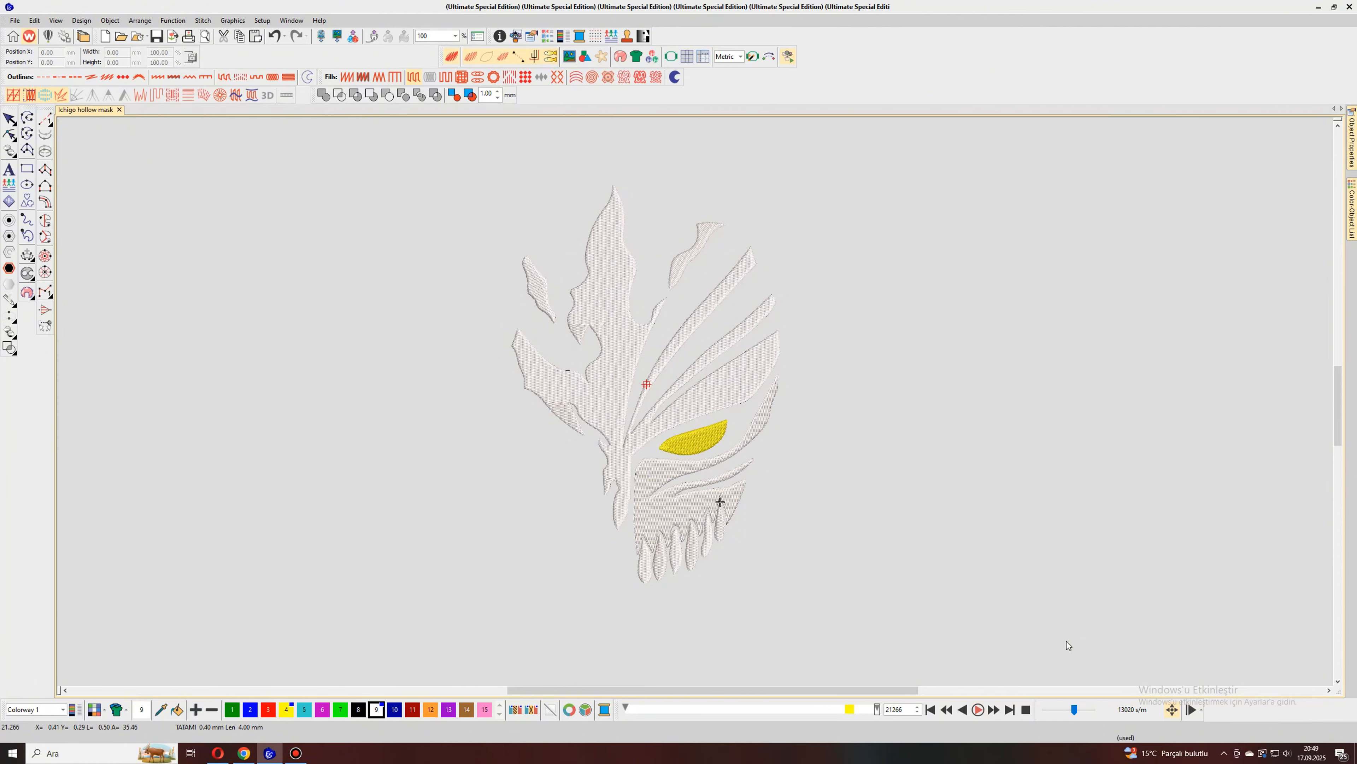
click(787, 56)
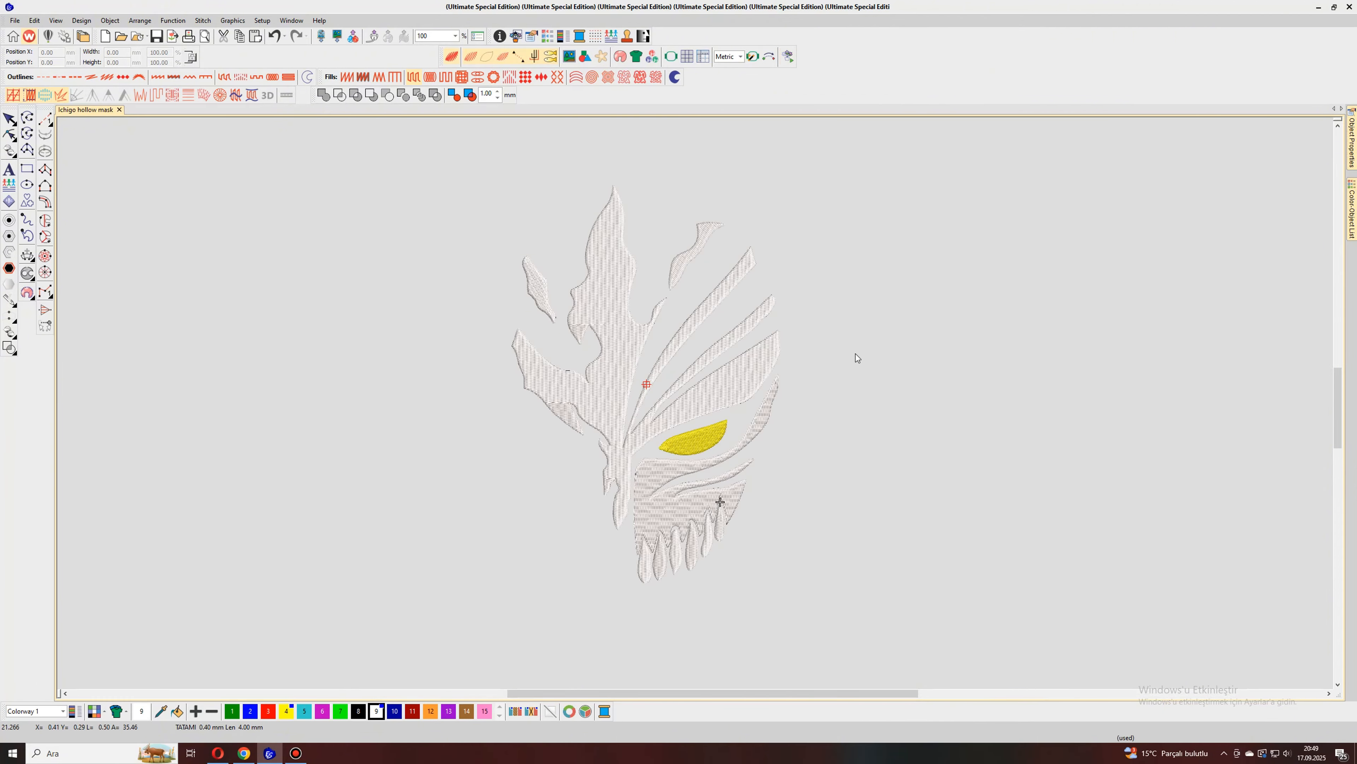